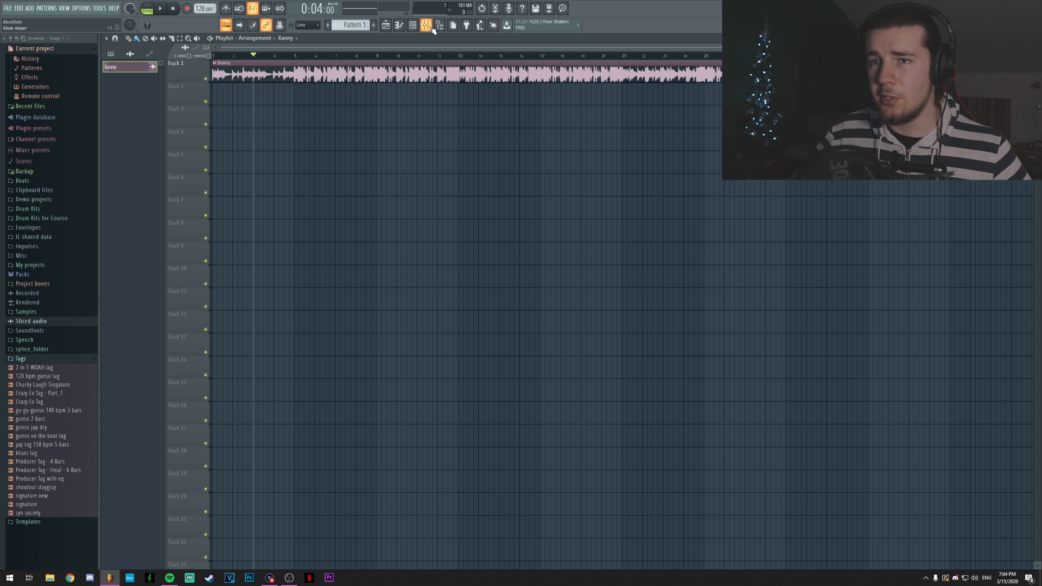
Open the mixer and set the audio input of Insert 10 to the mono input In 1.
{"action": "left_click", "coordinate": [429, 26]}
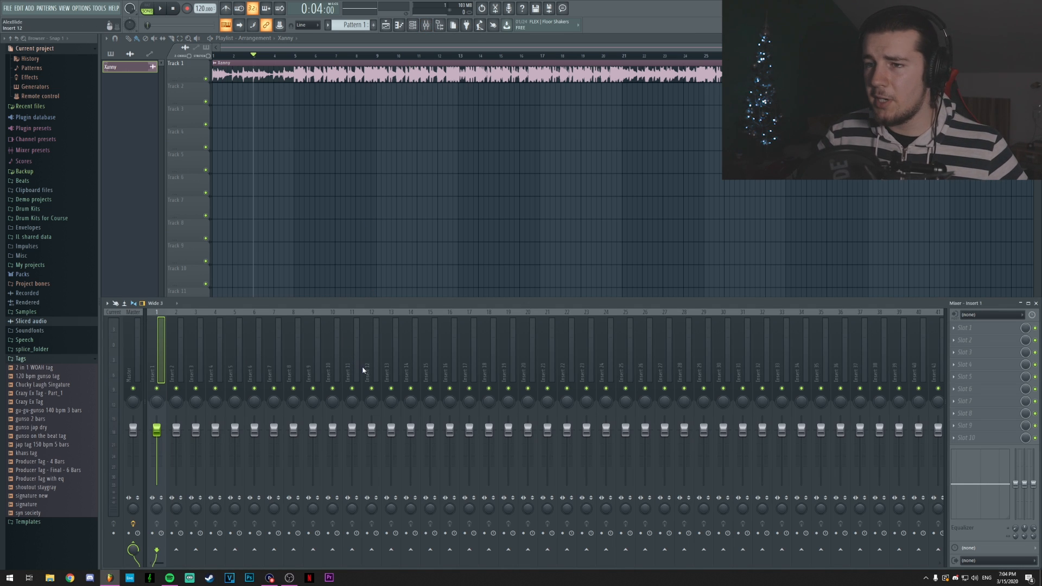
{"action": "left_click", "coordinate": [332, 367]}
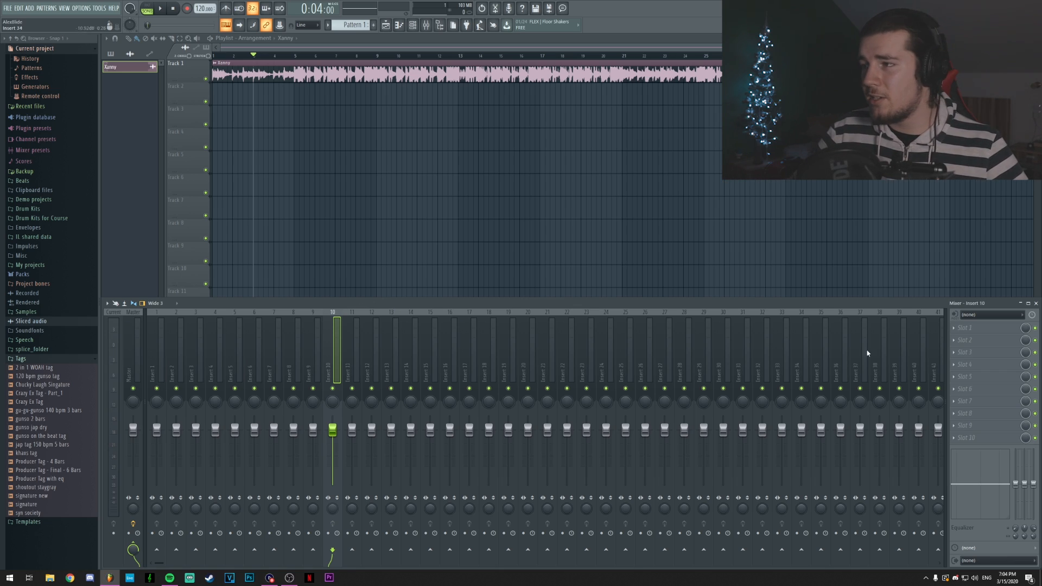
{"action": "left_click", "coordinate": [976, 315]}
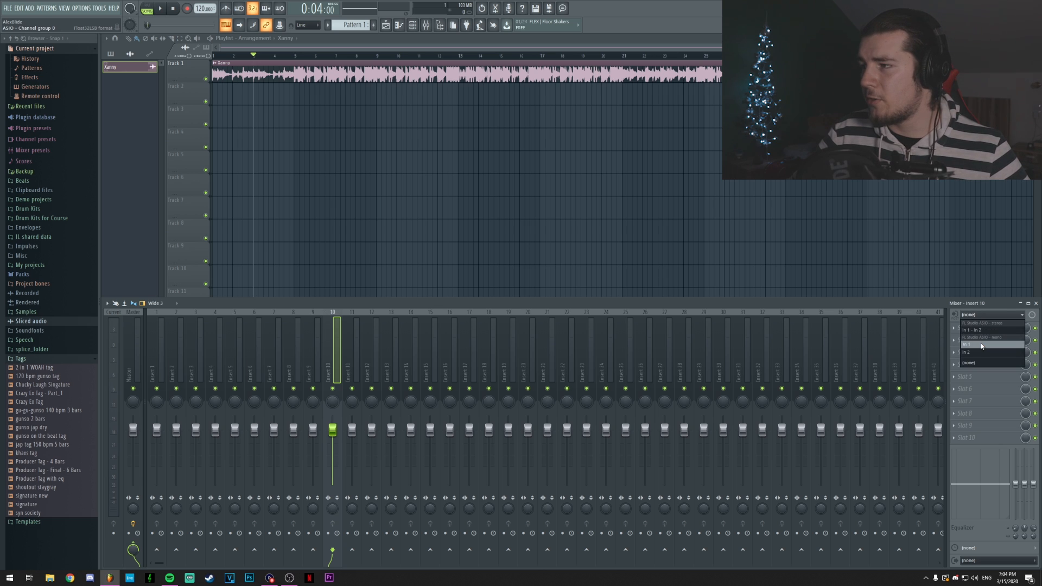
{"action": "left_click", "coordinate": [972, 345]}
Load Edison into the first effect slot of Insert 10 and move its window clear of the mixer.
{"action": "left_click", "coordinate": [960, 332]}
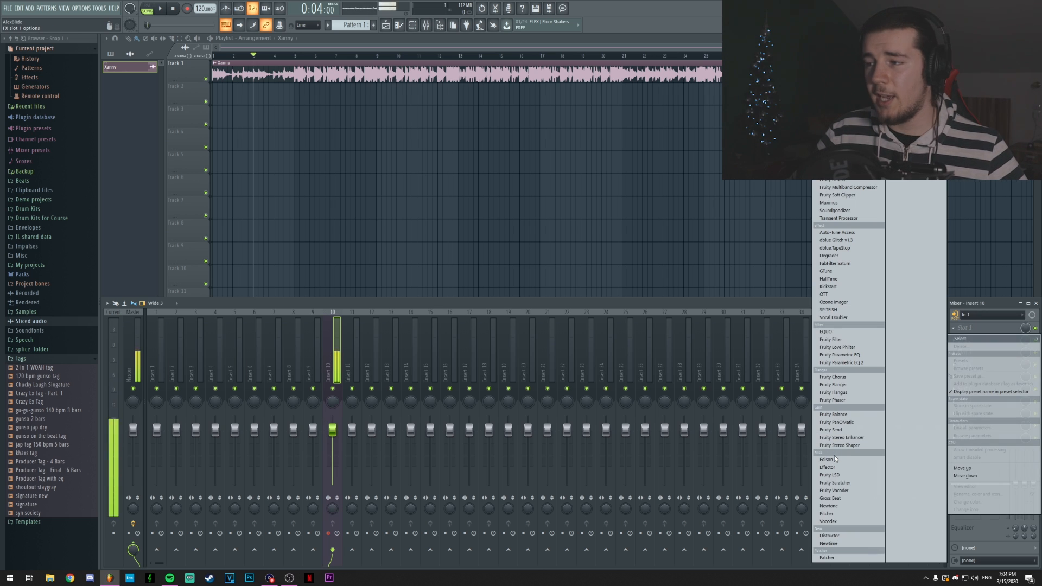
{"action": "left_click", "coordinate": [832, 457]}
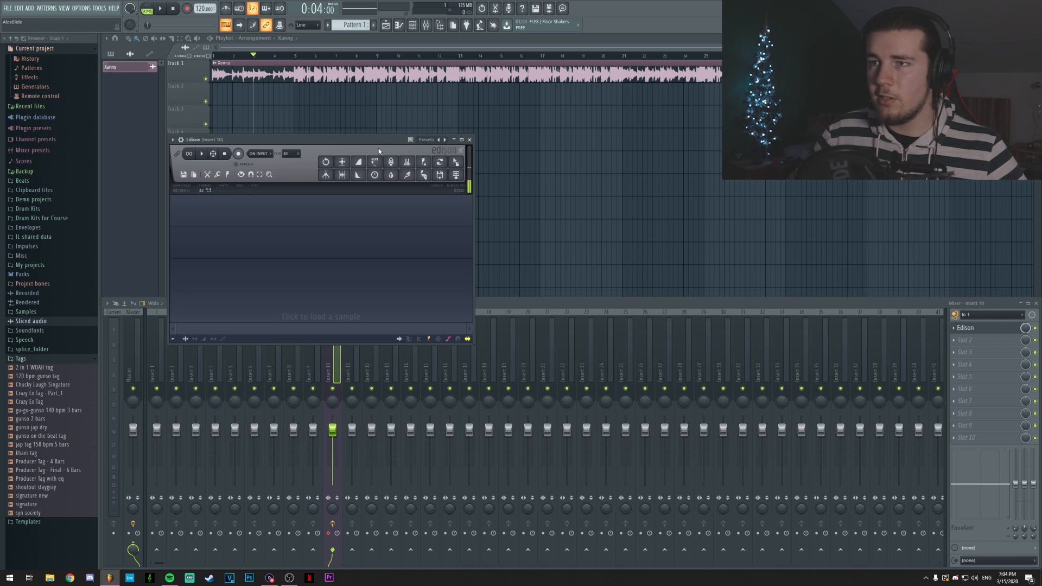
{"action": "left_click_drag", "start_coordinate": [349, 143], "coordinate": [431, 110]}
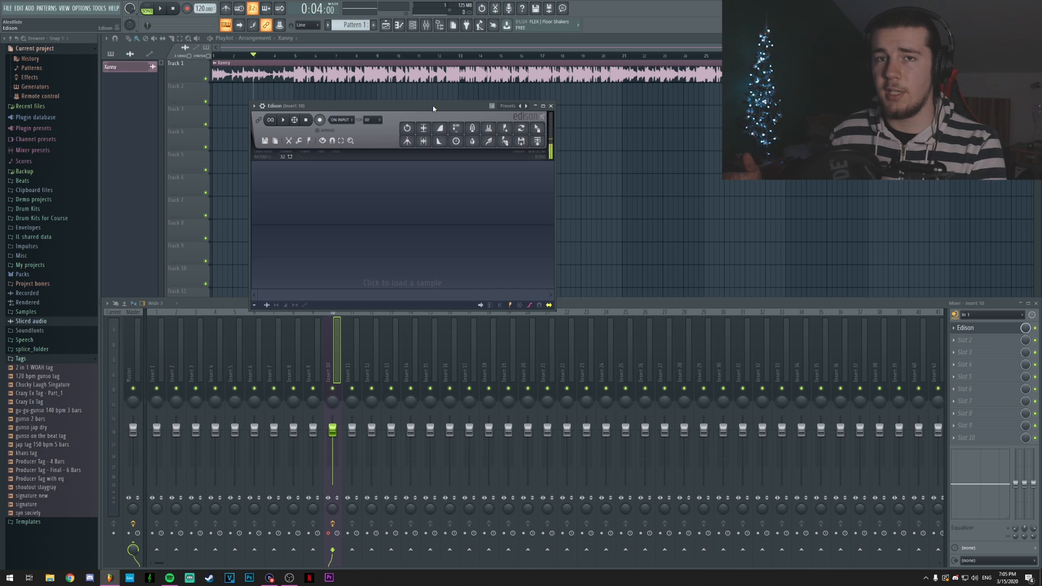
{"action": "left_click_drag", "start_coordinate": [433, 109], "coordinate": [555, 107]}
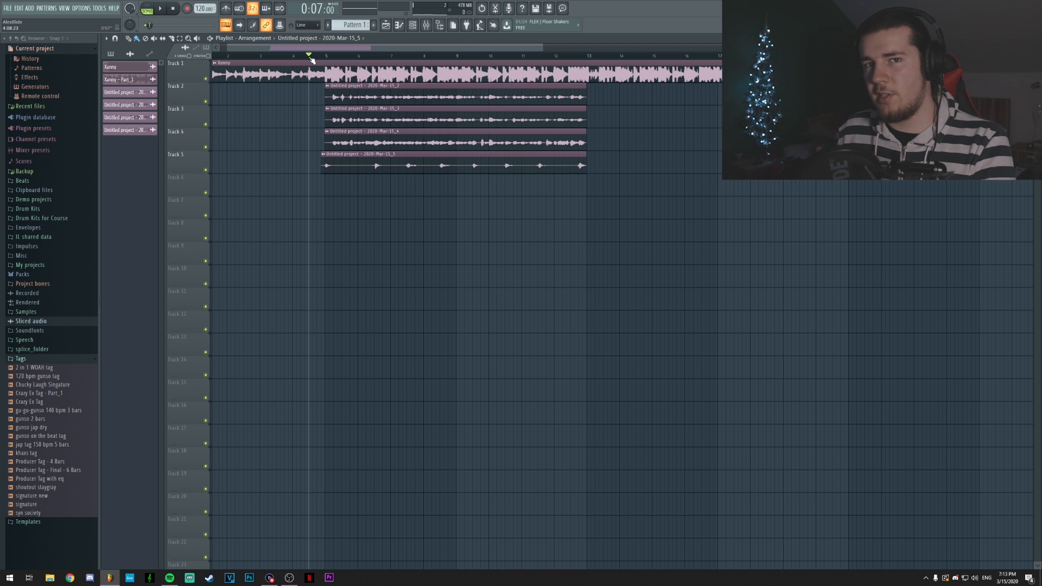
Play back the beat together with the recorded vocal takes on Tracks 2 to 5, and stop playback.
{"action": "scroll", "coordinate": [326, 61], "scroll_direction": "up", "scroll_amount": 2}
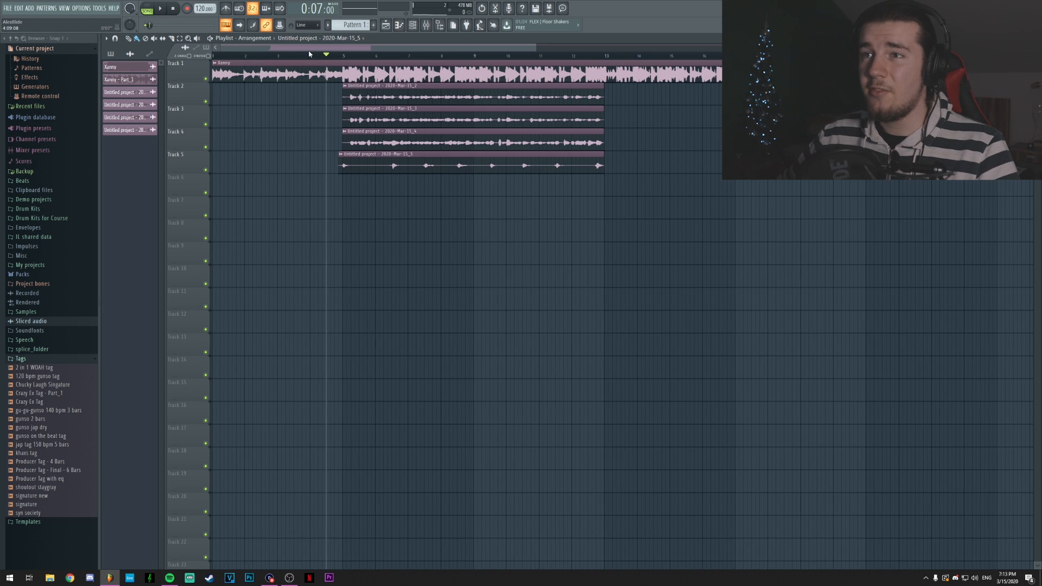
{"action": "scroll", "coordinate": [330, 60], "scroll_direction": "up", "scroll_amount": 1}
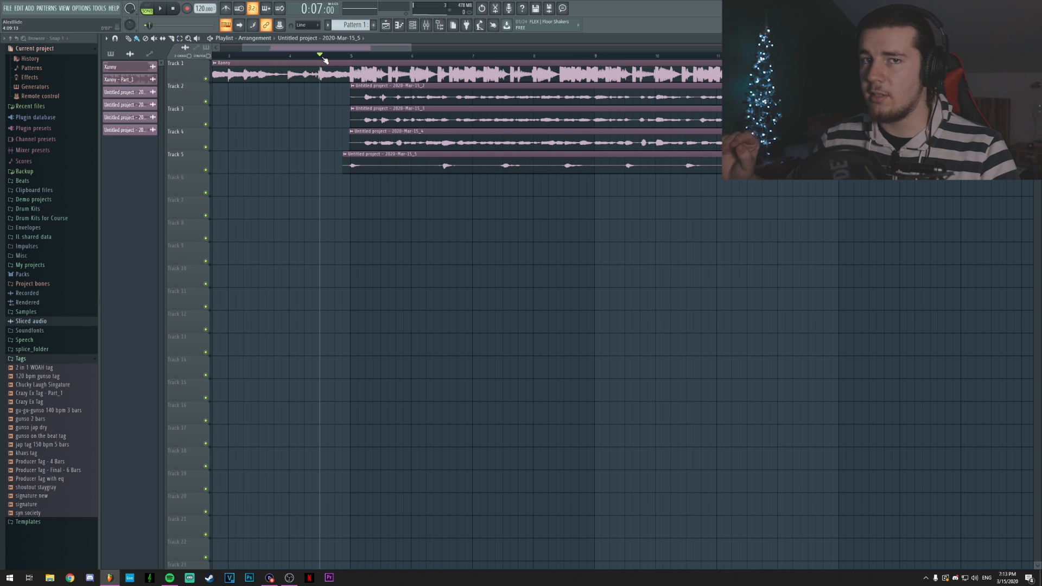
{"action": "key", "text": "space"}
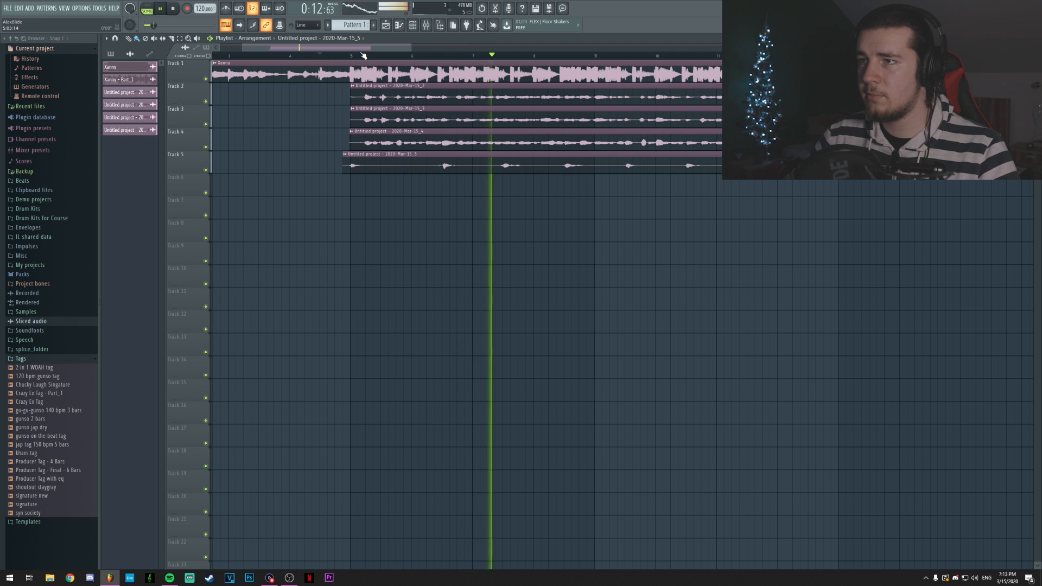
{"action": "scroll", "coordinate": [361, 56], "scroll_direction": "down", "scroll_amount": 2}
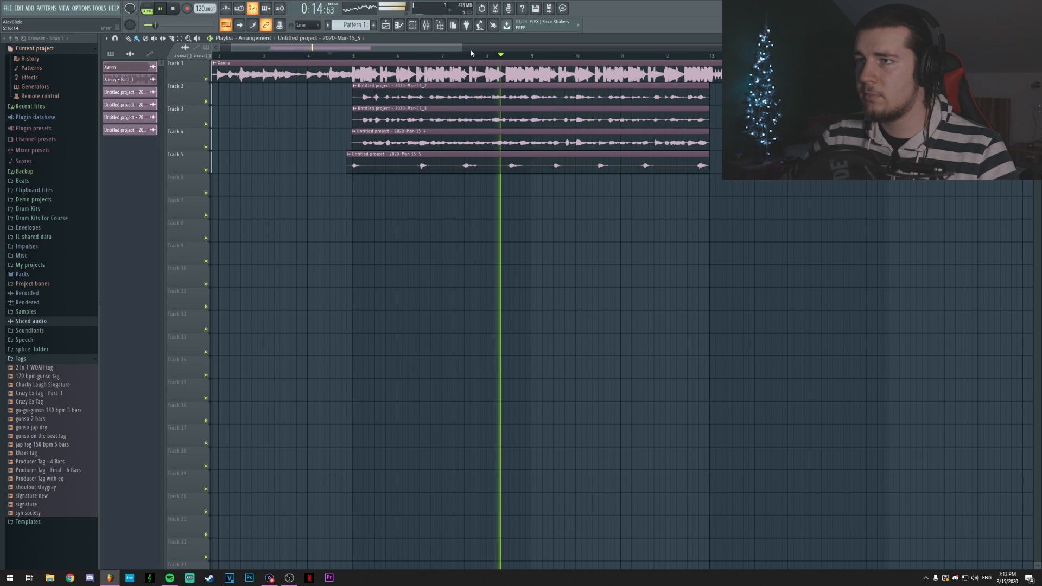
{"action": "key", "text": "space"}
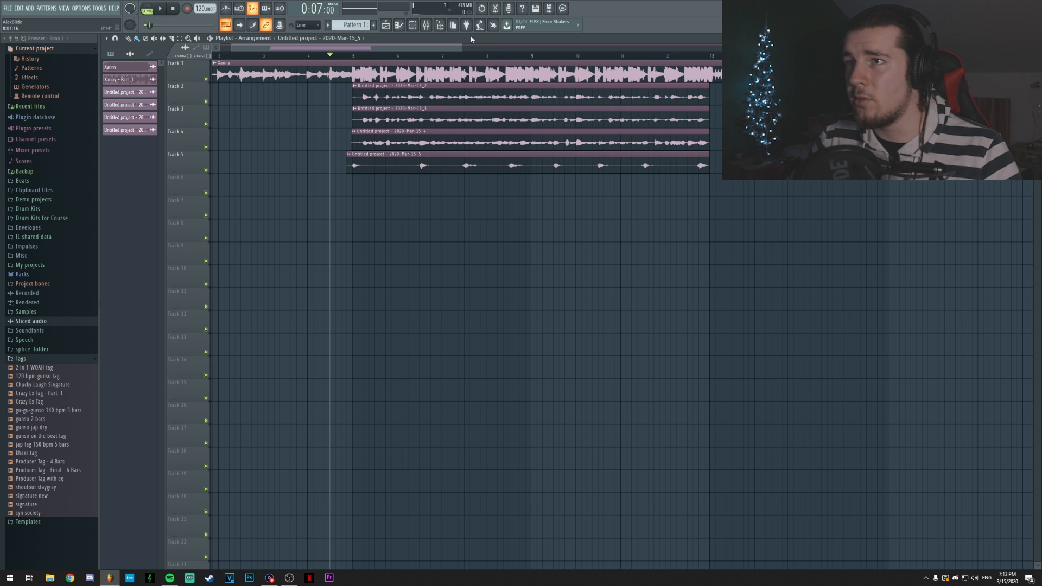
Load Fruity Compressor on mixer Insert 11 with a threshold of -21.0 dB and a gain of 3.6 dB.
{"action": "left_click", "coordinate": [427, 25]}
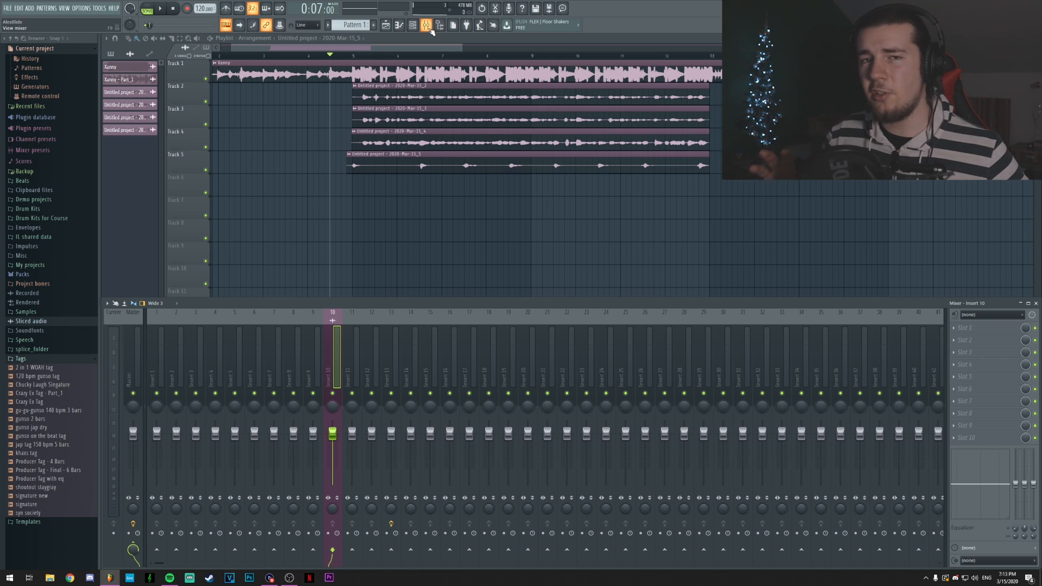
{"action": "left_click", "coordinate": [360, 357]}
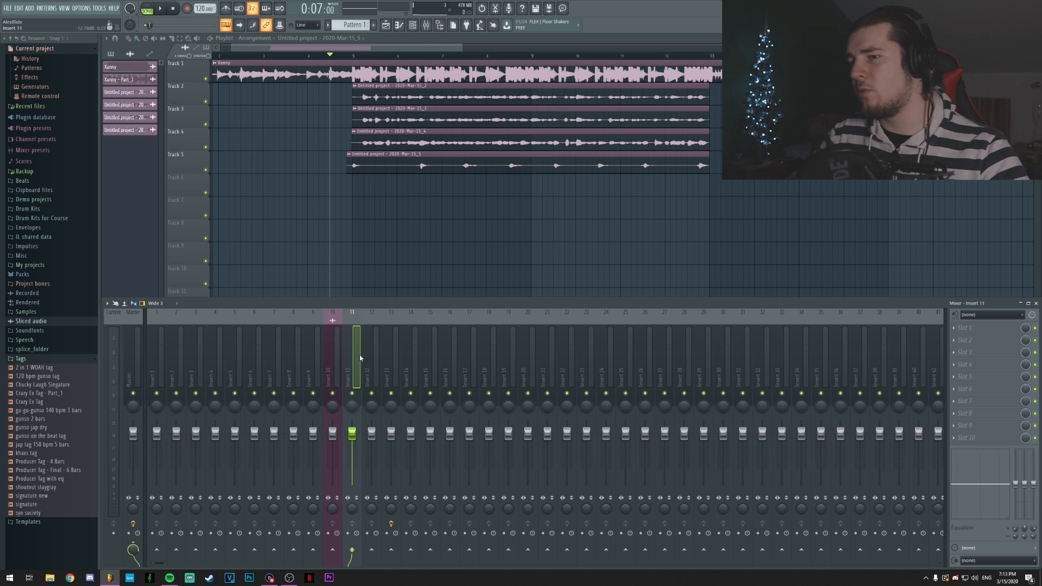
{"action": "left_click", "coordinate": [975, 328]}
{"action": "left_click", "coordinate": [836, 171]}
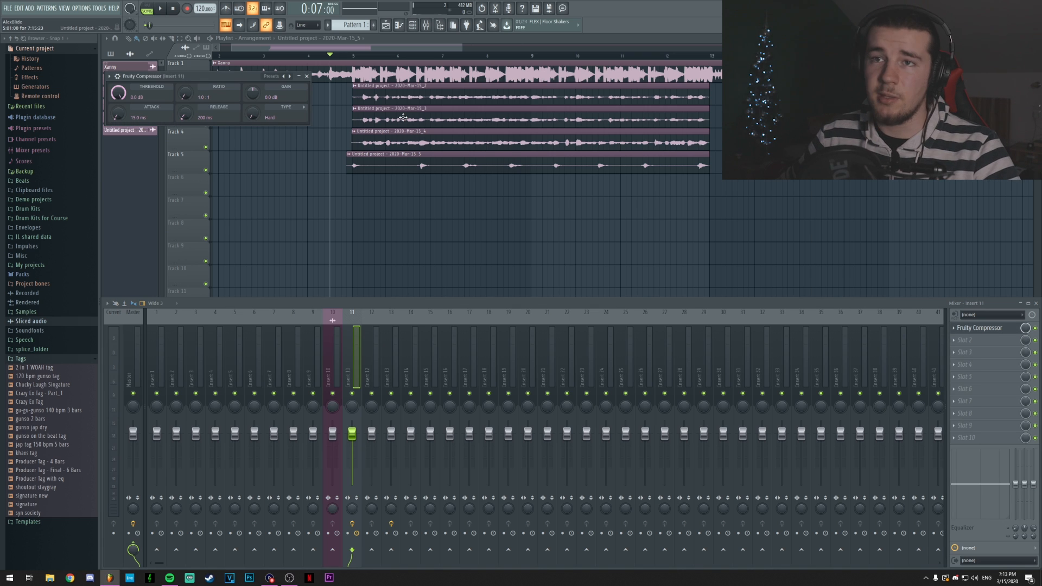
{"action": "left_click_drag", "start_coordinate": [398, 136], "coordinate": [328, 167]}
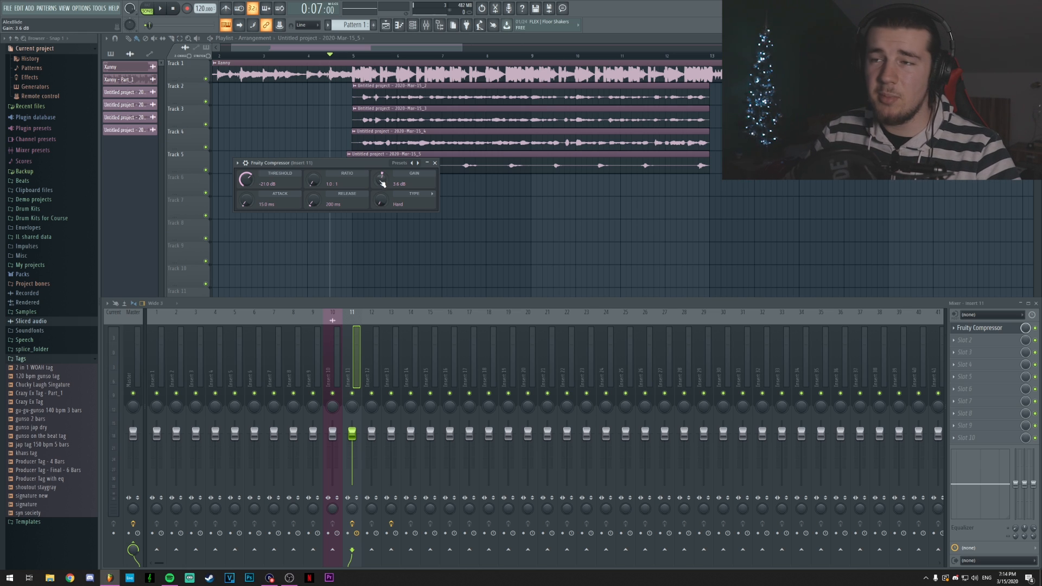
Fine-tune the Insert 11 compressor's gain to 3.5 dB during playback, and close the plugin.
{"action": "key", "text": "space"}
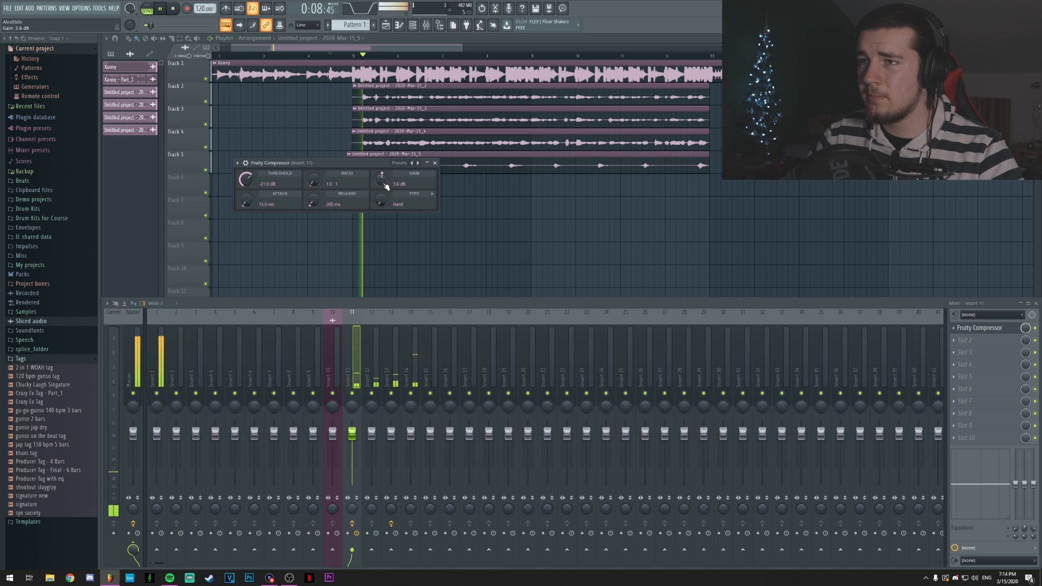
{"action": "scroll", "coordinate": [387, 186], "scroll_direction": "down", "scroll_amount": 3}
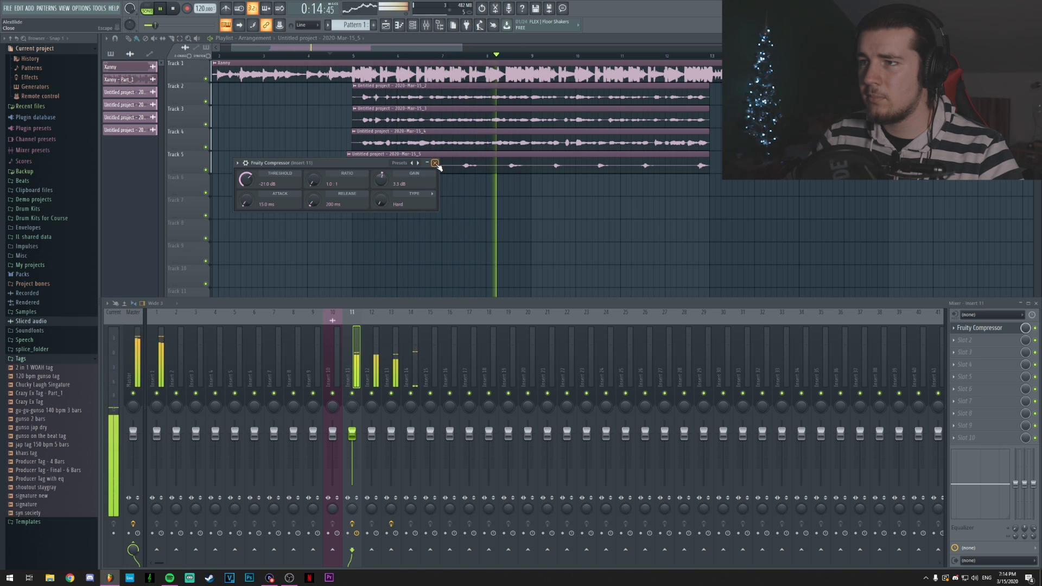
{"action": "key", "text": "space"}
{"action": "left_click", "coordinate": [435, 164]}
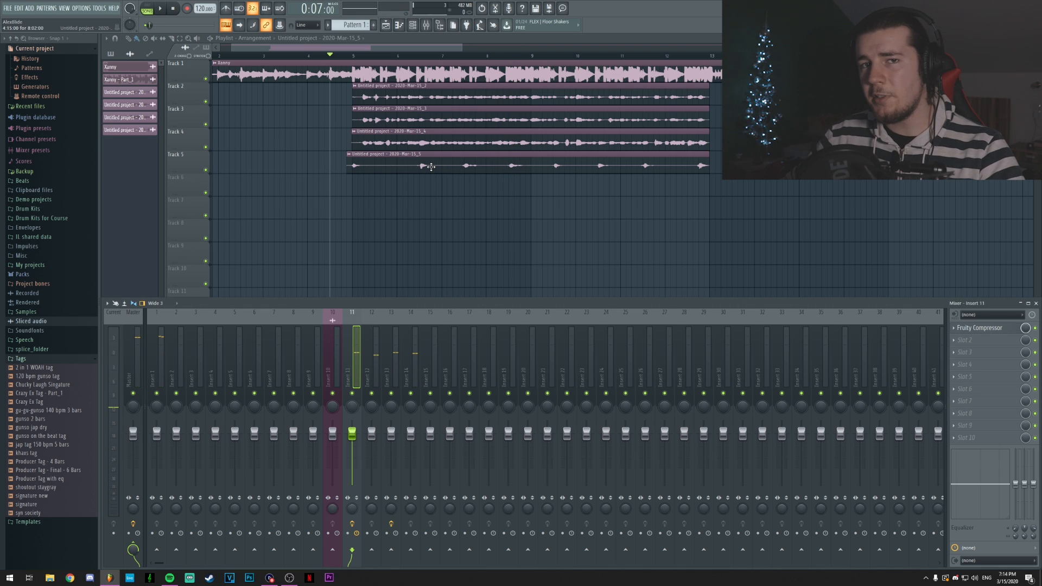
Load Fruity Compressor on mixer Insert 12, set its threshold to -15.1 dB, and close the plugin.
{"action": "left_click", "coordinate": [378, 350]}
{"action": "left_click", "coordinate": [969, 328]}
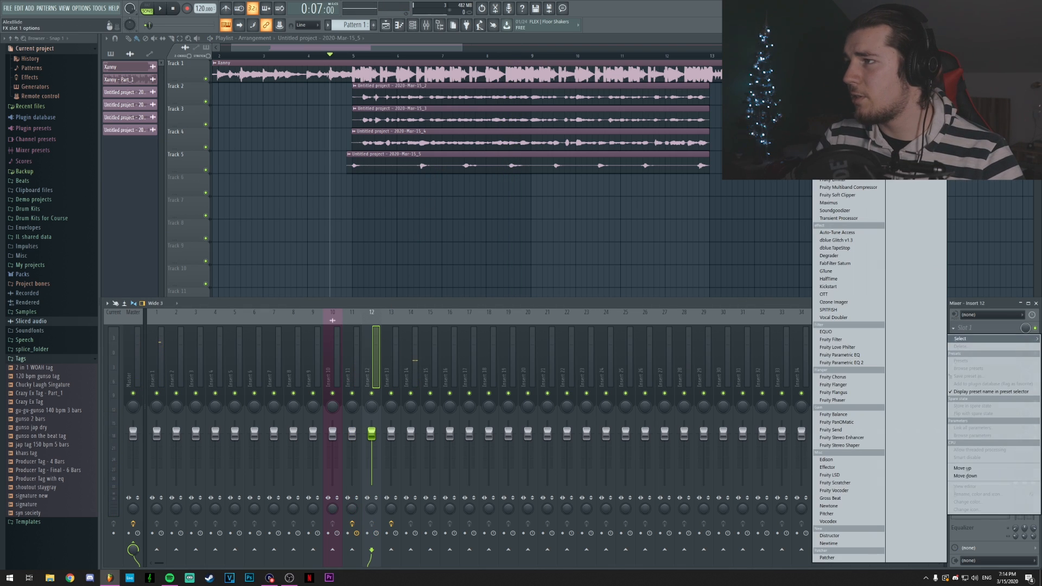
{"action": "left_click", "coordinate": [833, 172]}
{"action": "left_click_drag", "start_coordinate": [139, 114], "coordinate": [139, 121]}
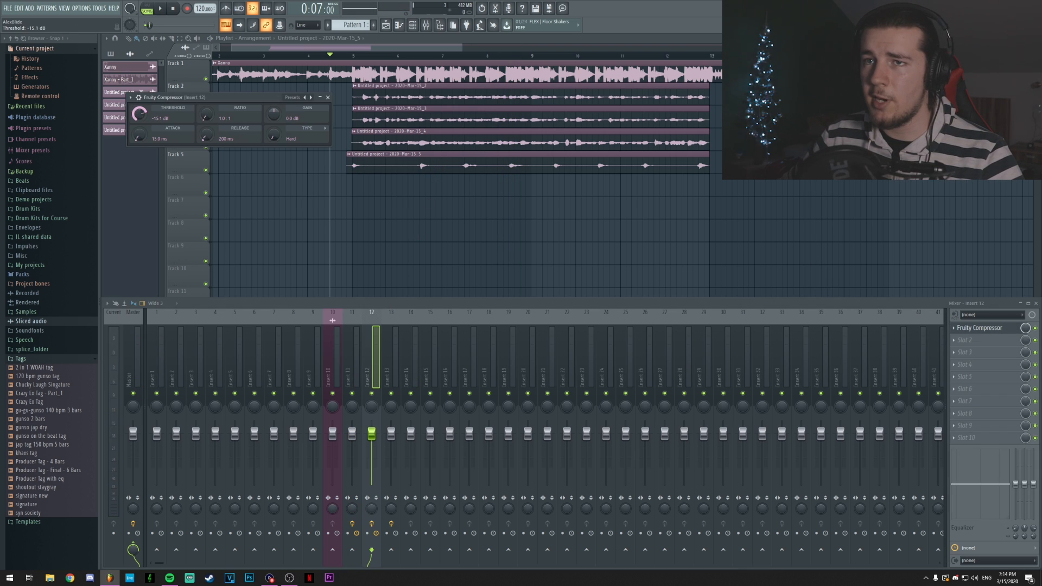
{"action": "left_click", "coordinate": [328, 98]}
Add Fruity Compressor ahead of Auto-Tune Access on Insert 13 and start playback.
{"action": "left_click", "coordinate": [392, 375]}
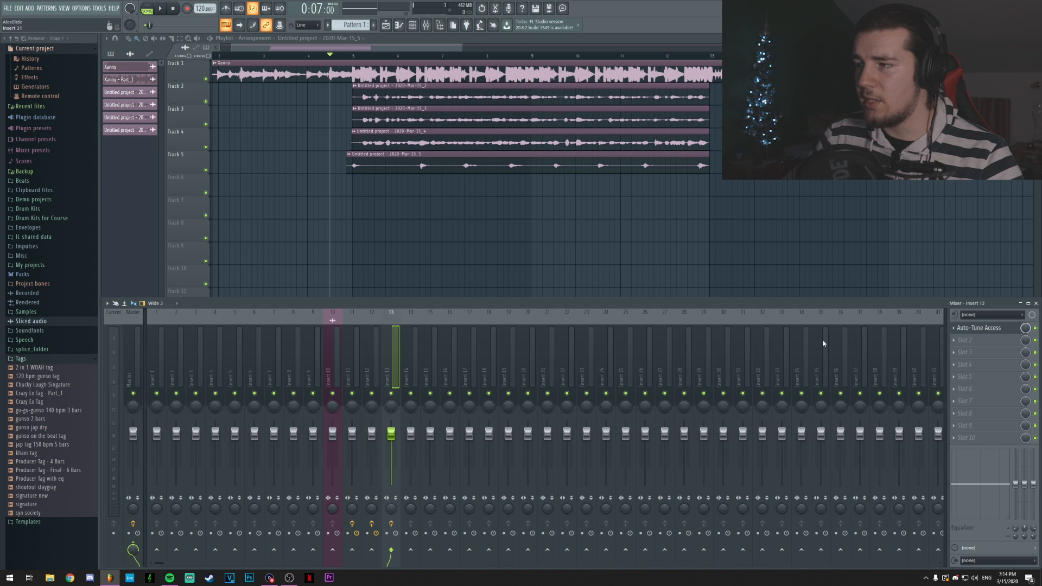
{"action": "key", "text": "space"}
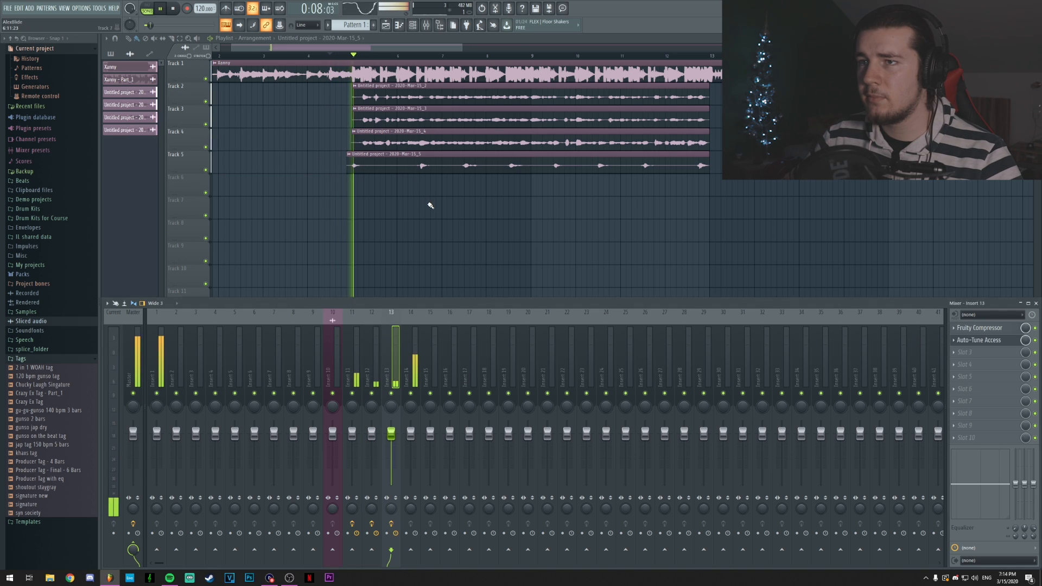
Add Fruity Compressor to Insert 14 with a threshold of -20.7 dB and a gain of 2.9 dB, and stop playback.
{"action": "left_click", "coordinate": [414, 374]}
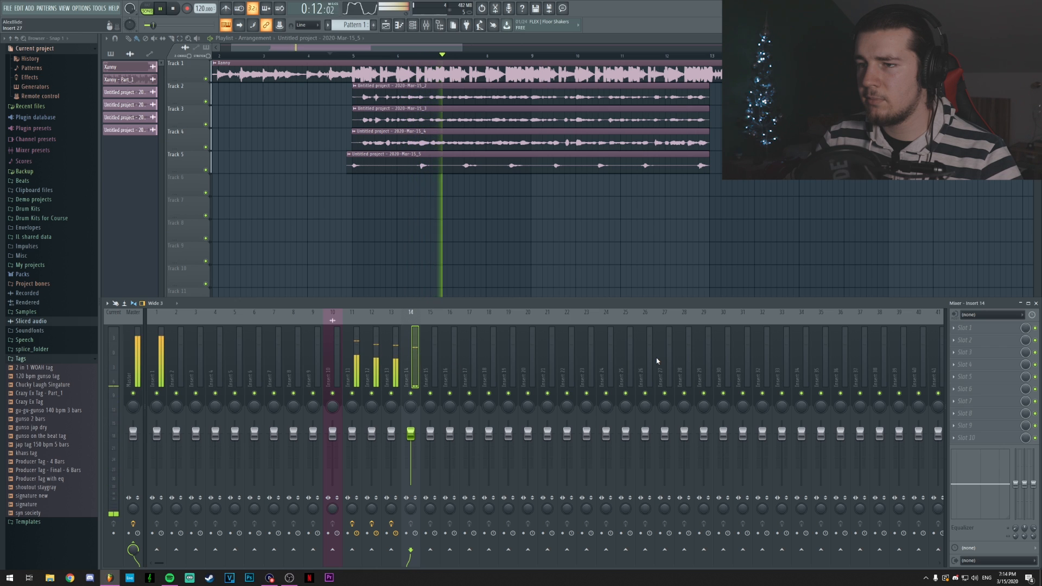
{"action": "left_click", "coordinate": [961, 332]}
{"action": "left_click", "coordinate": [847, 211]}
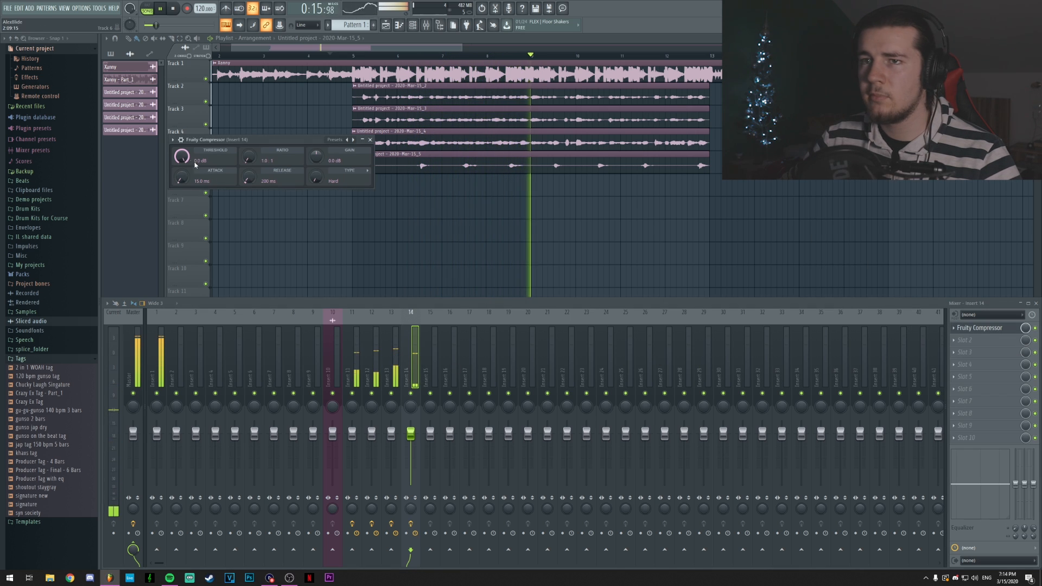
{"action": "left_click_drag", "start_coordinate": [195, 165], "coordinate": [195, 206]}
{"action": "left_click_drag", "start_coordinate": [316, 157], "coordinate": [316, 154]}
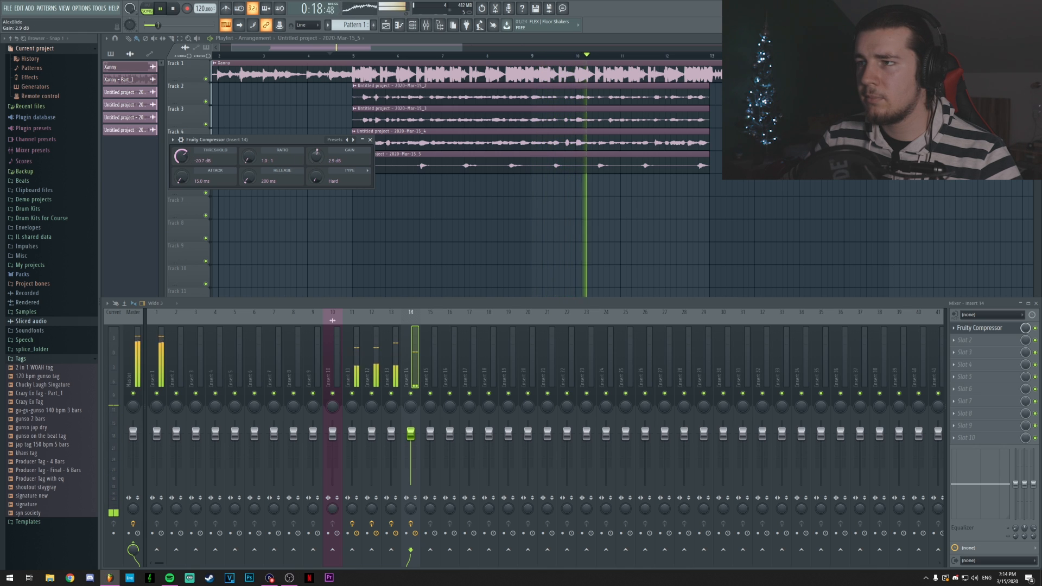
{"action": "left_click", "coordinate": [373, 140]}
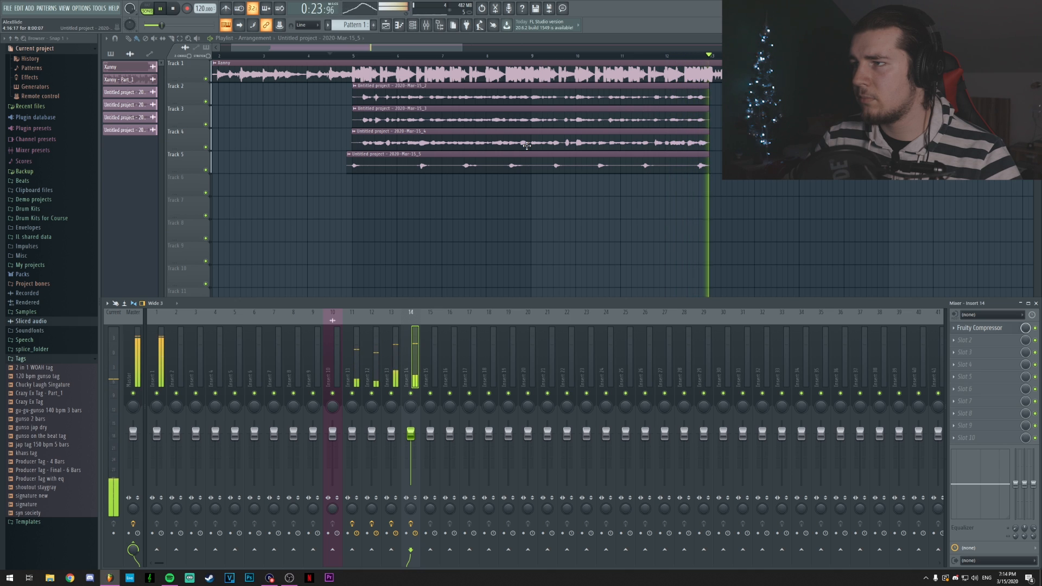
{"action": "key", "text": "space"}
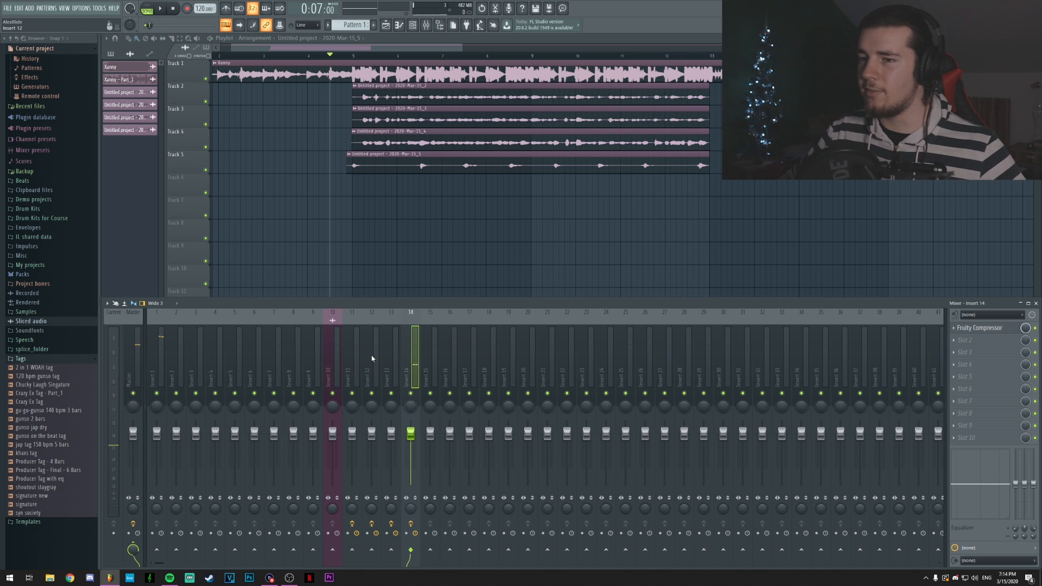
Add Fruity Parametric EQ 2 to Insert 11 and cut the lows with a steep high-pass on band 1, its cutoff just below band 2.
{"action": "left_click", "coordinate": [360, 370]}
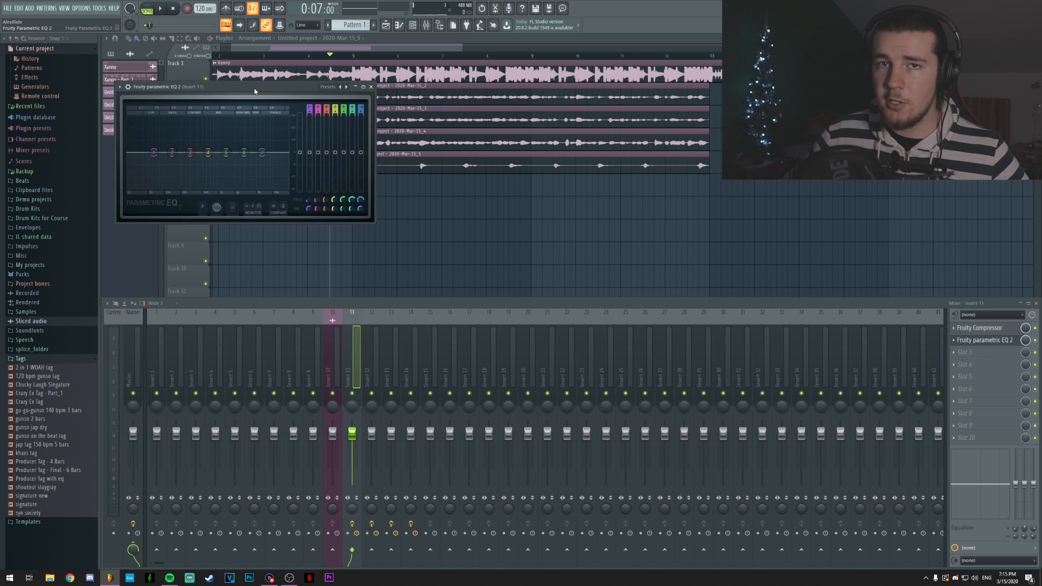
{"action": "left_click_drag", "start_coordinate": [252, 87], "coordinate": [497, 109]}
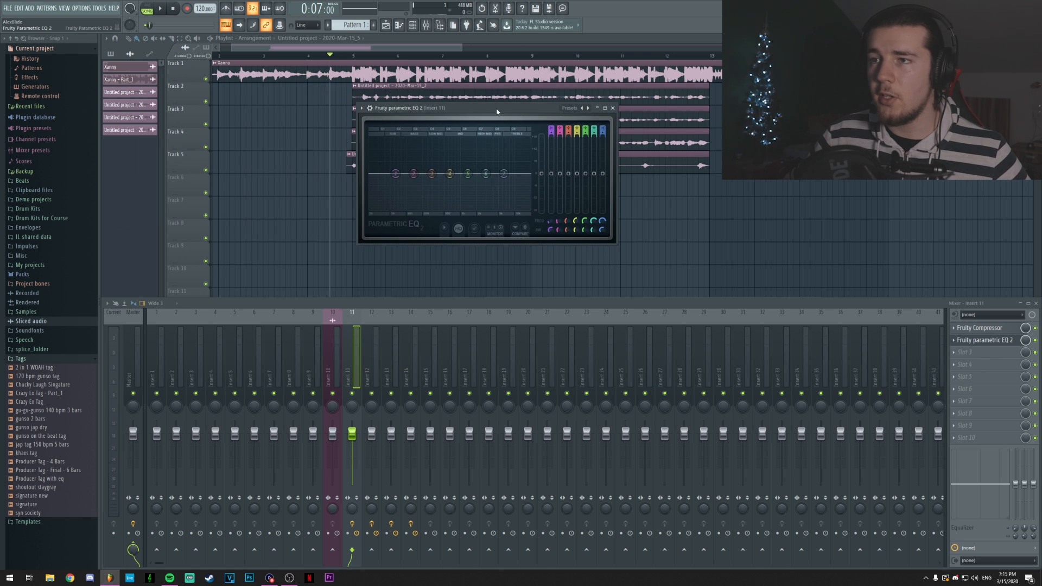
{"action": "left_click_drag", "start_coordinate": [551, 129], "coordinate": [554, 139]}
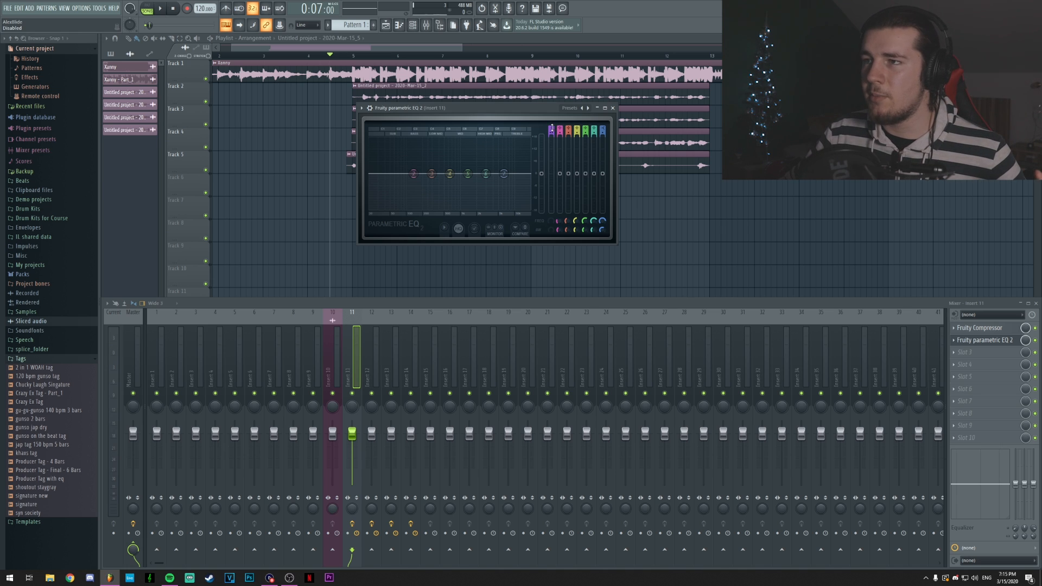
{"action": "scroll", "coordinate": [552, 128], "scroll_direction": "up", "scroll_amount": 1}
{"action": "scroll", "coordinate": [552, 128], "scroll_direction": "down", "scroll_amount": 1}
{"action": "scroll", "coordinate": [552, 128], "scroll_direction": "up", "scroll_amount": 3}
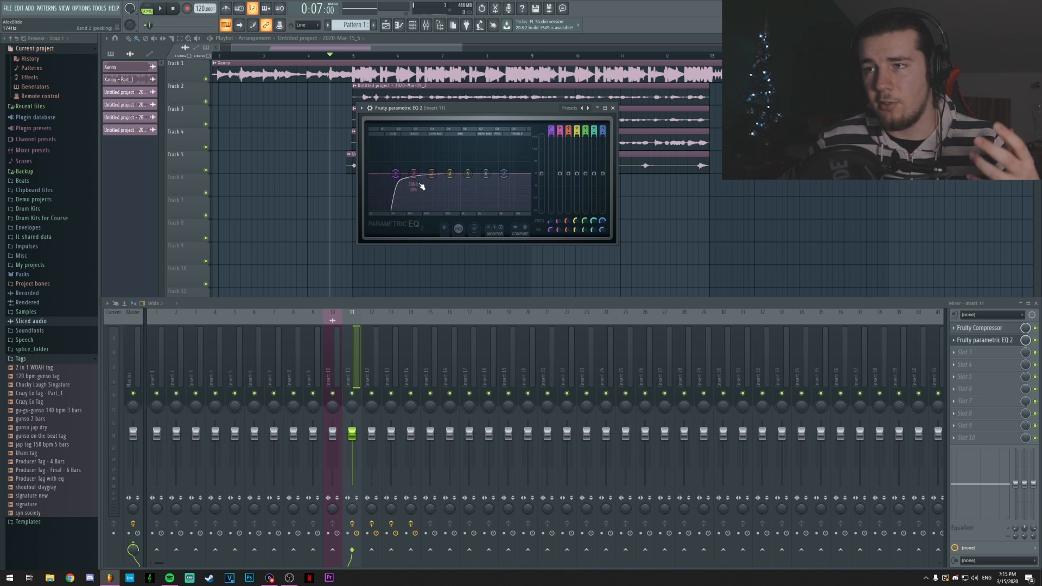
{"action": "left_click_drag", "start_coordinate": [395, 173], "coordinate": [405, 175]}
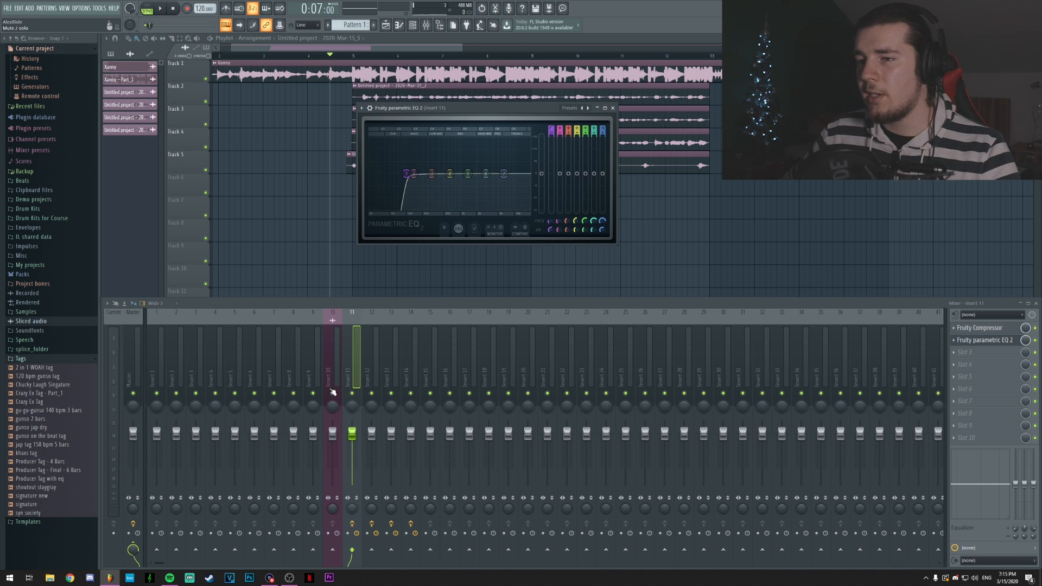
Add Fruity Parametric EQ 2 after the compressor on Insert 12.
{"action": "left_click", "coordinate": [372, 373]}
{"action": "left_click", "coordinate": [958, 341]}
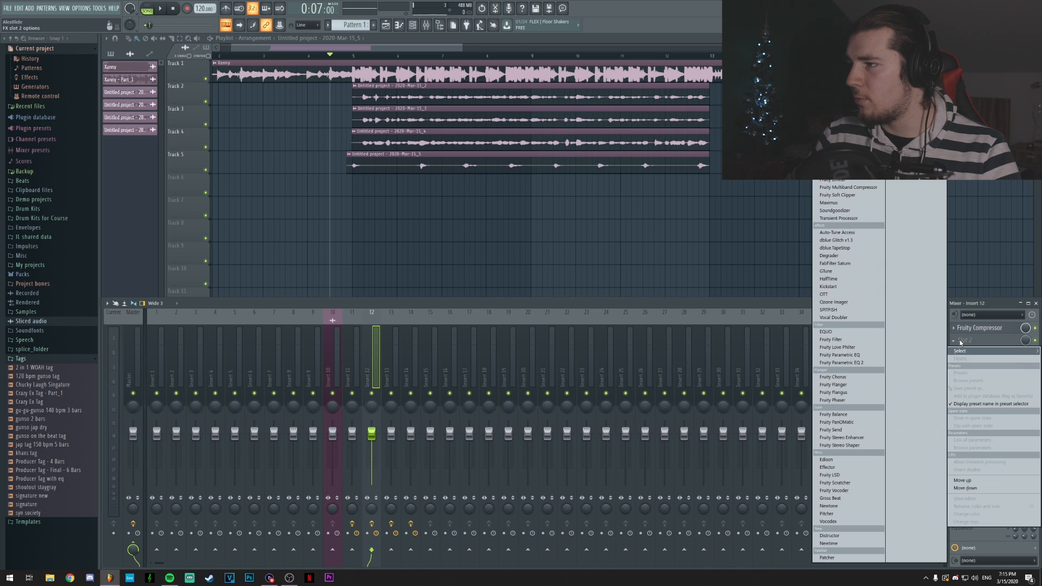
{"action": "left_click", "coordinate": [848, 362]}
Add Fruity Parametric EQ 2 after Auto-Tune Access on Insert 13 and turn band 1 into a steep high-pass.
{"action": "left_click", "coordinate": [391, 353]}
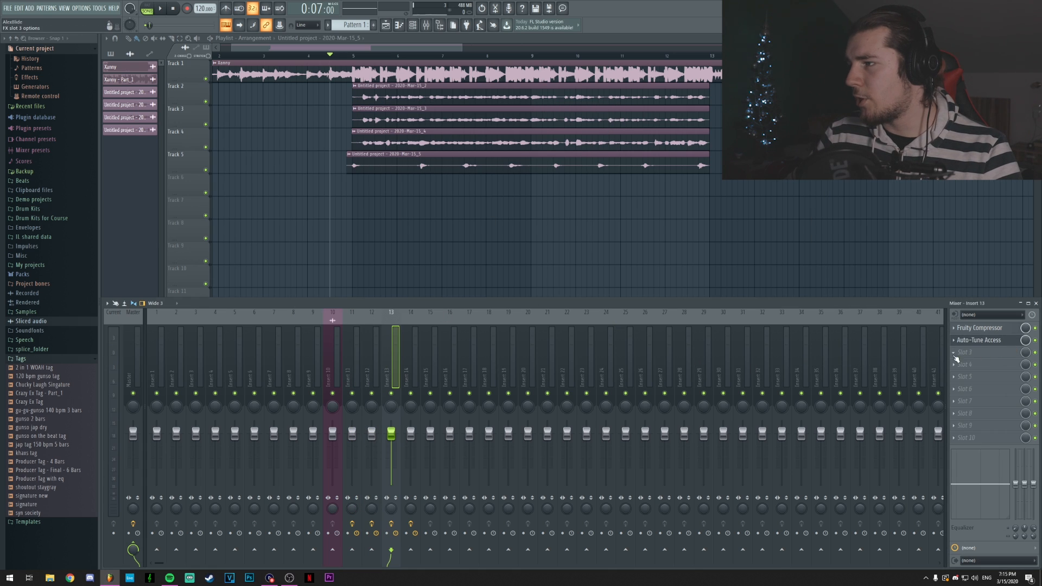
{"action": "left_click", "coordinate": [959, 352]}
{"action": "left_click", "coordinate": [847, 363]}
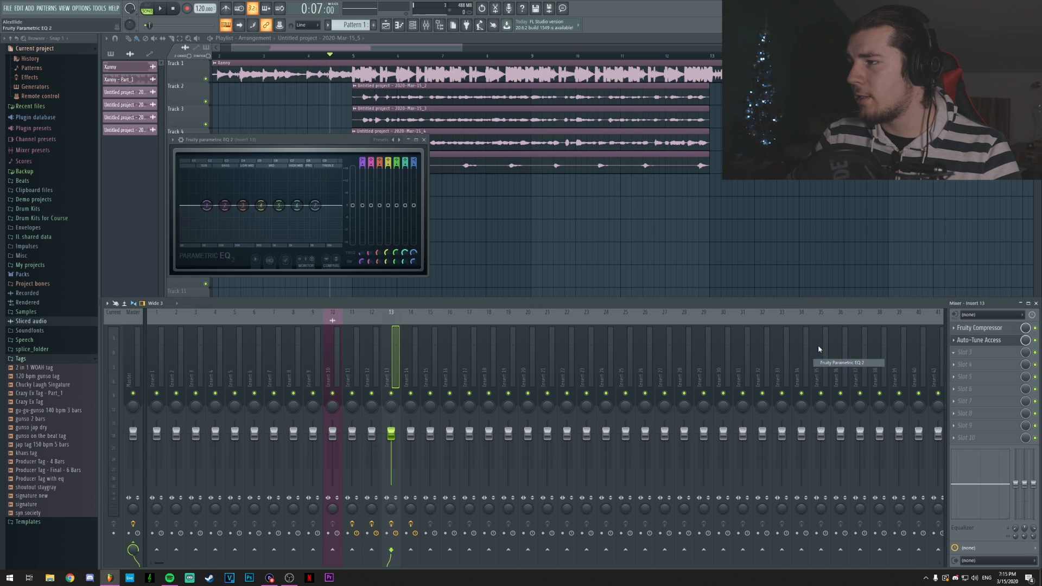
{"action": "left_click", "coordinate": [362, 168]}
{"action": "left_click_drag", "start_coordinate": [361, 167], "coordinate": [359, 162]}
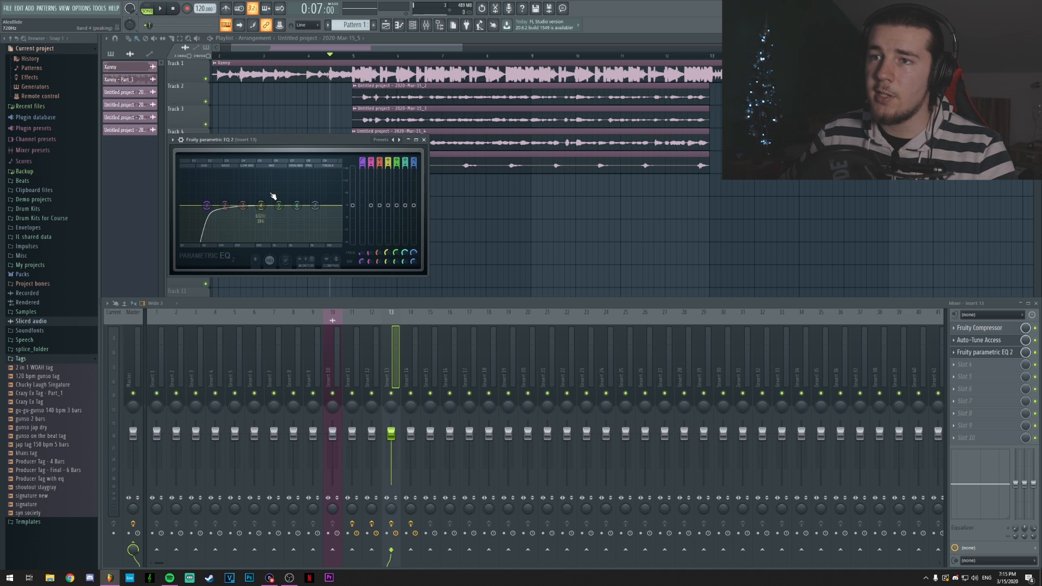
Raise the high-pass cutoff in Insert 13's EQ to about band 2, slightly lower bands 5 to 7, and audition the mix.
{"action": "left_click_drag", "start_coordinate": [207, 205], "coordinate": [266, 214]}
{"action": "mouse_move", "coordinate": [297, 205]}
{"action": "left_mouse_down"}
{"action": "mouse_move", "coordinate": [318, 207]}
{"action": "mouse_move", "coordinate": [264, 206]}
{"action": "mouse_move", "coordinate": [298, 214]}
{"action": "left_mouse_up"}
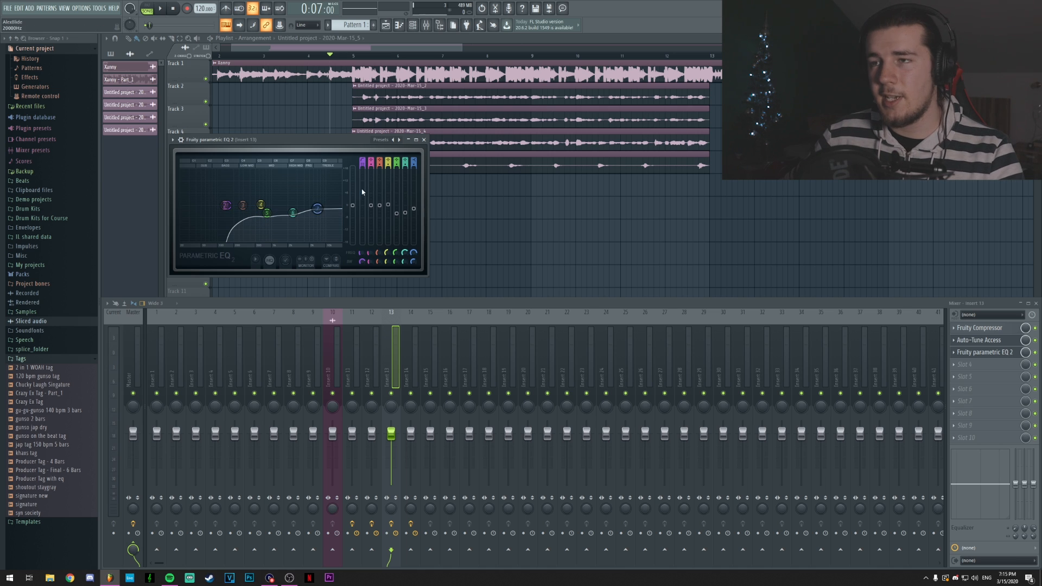
{"action": "left_click", "coordinate": [424, 140]}
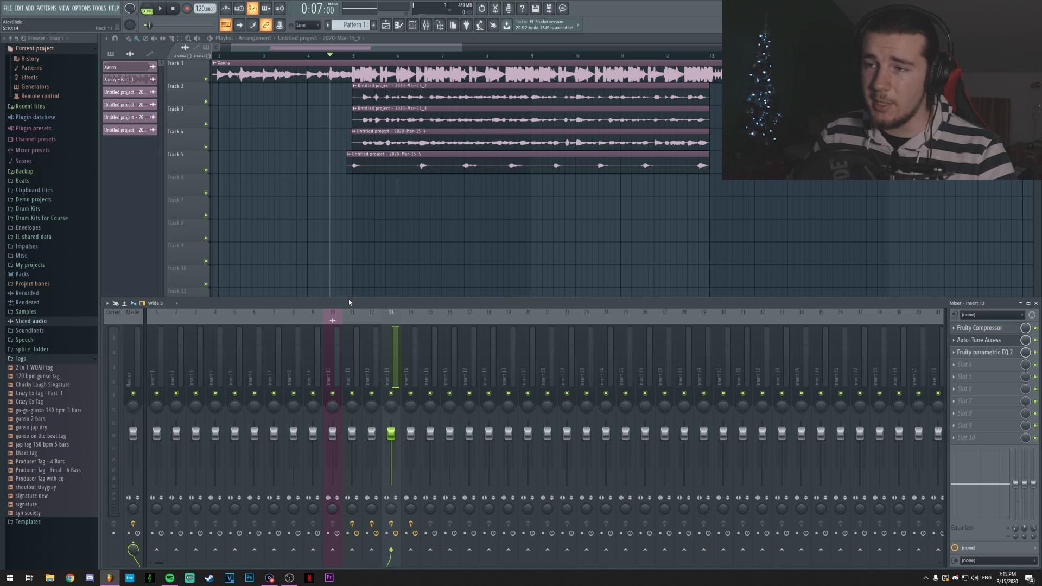
{"action": "key", "text": "space"}
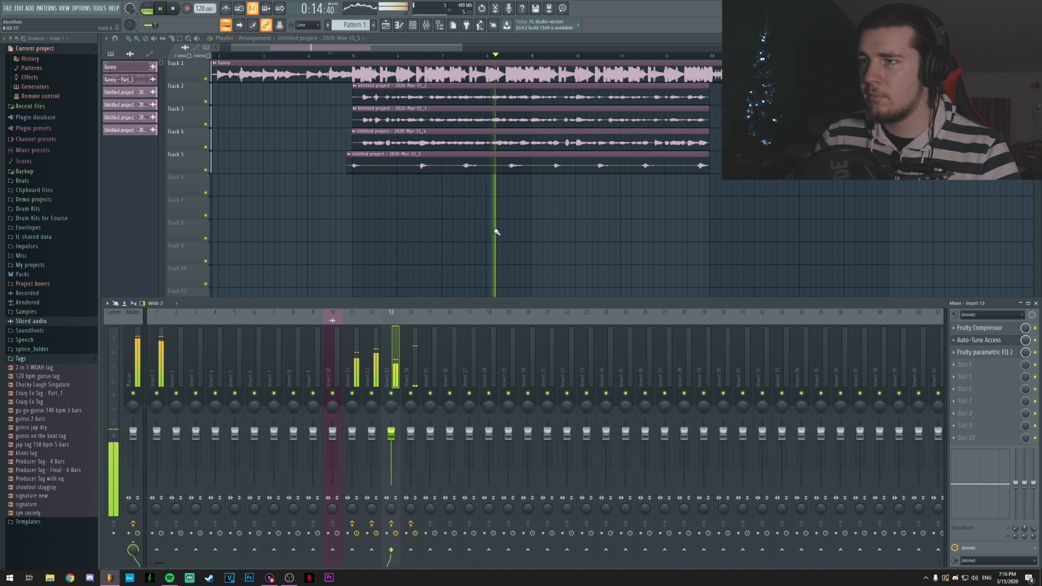
{"action": "key", "text": "space"}
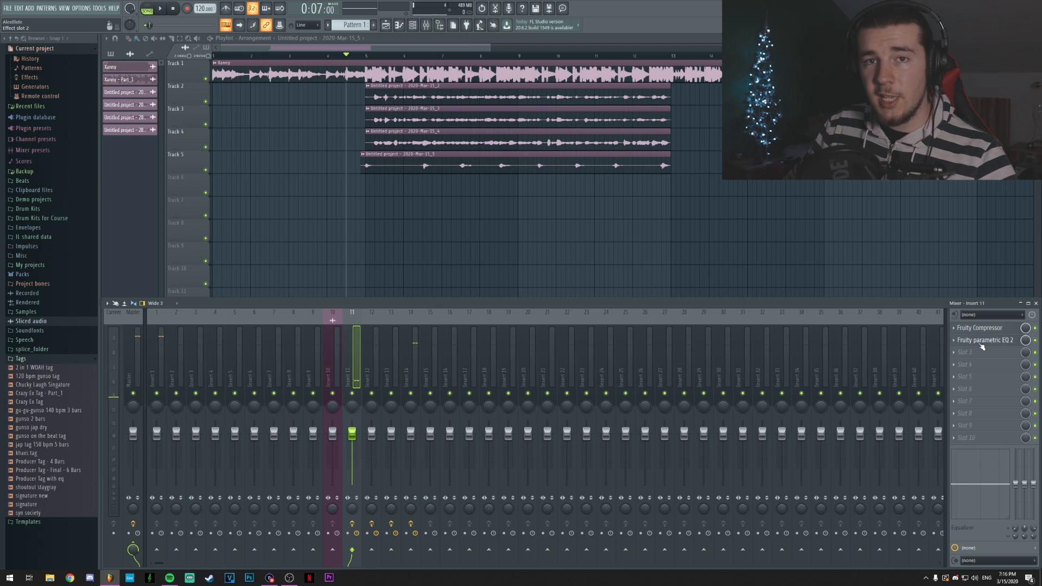
In Insert 11's EQ, dip band 3 slightly and raise the band 1 high-pass cutoff while the song plays.
{"action": "left_click", "coordinate": [982, 342]}
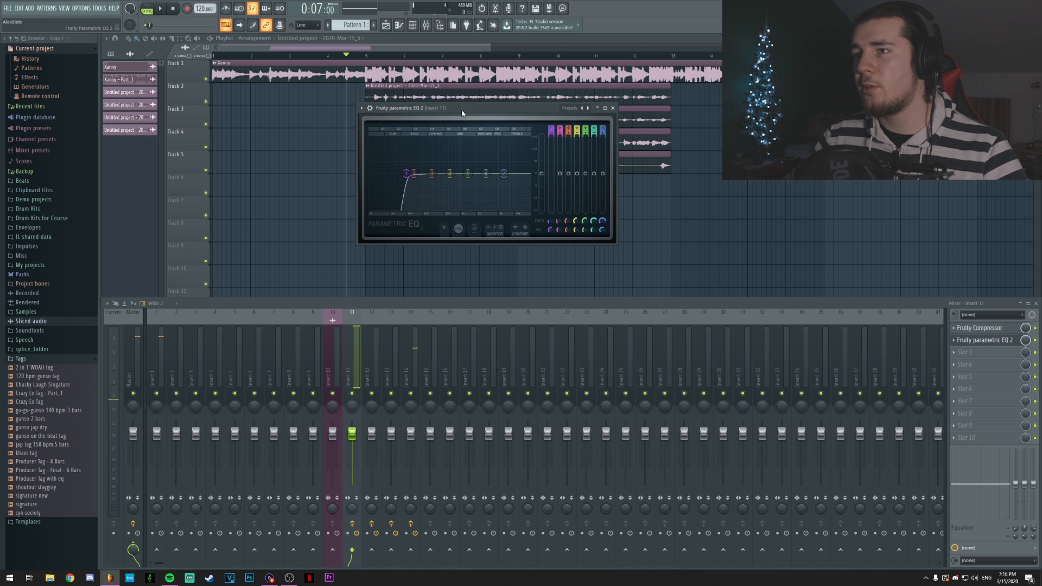
{"action": "left_click_drag", "start_coordinate": [462, 113], "coordinate": [533, 111]}
{"action": "left_click_drag", "start_coordinate": [504, 175], "coordinate": [513, 183]}
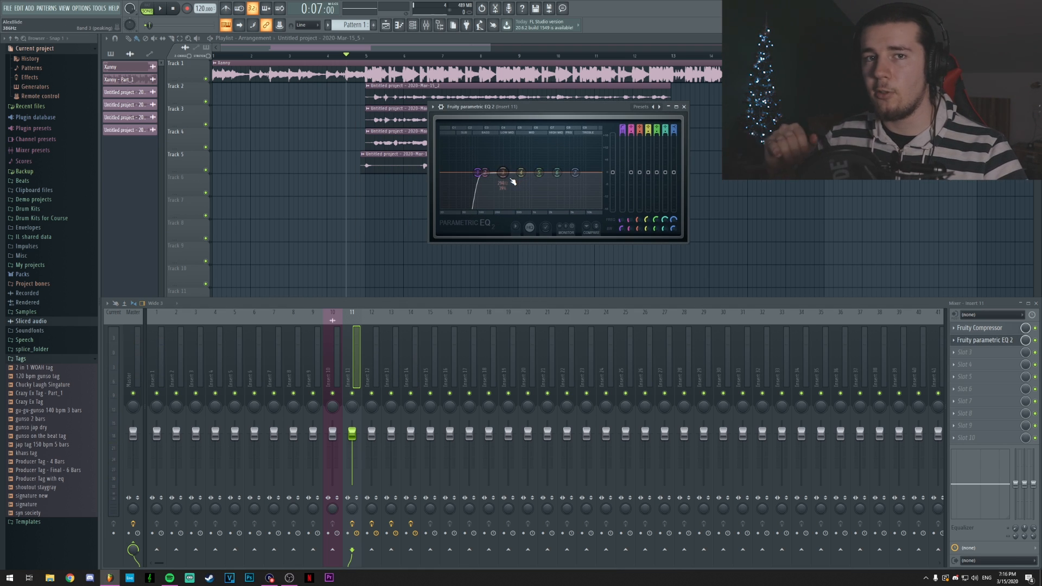
{"action": "left_click_drag", "start_coordinate": [515, 106], "coordinate": [497, 158]}
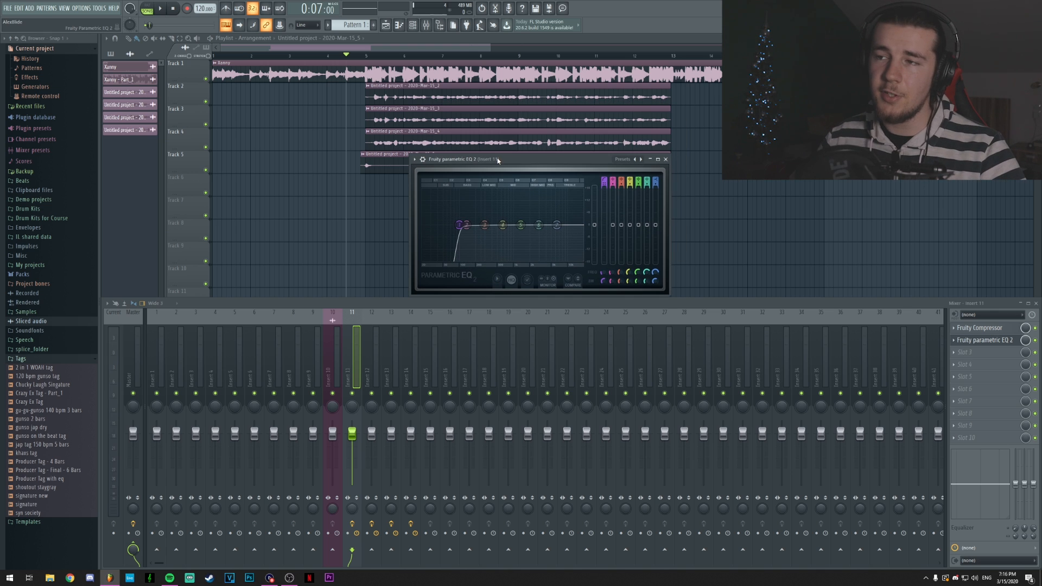
{"action": "key", "text": "space"}
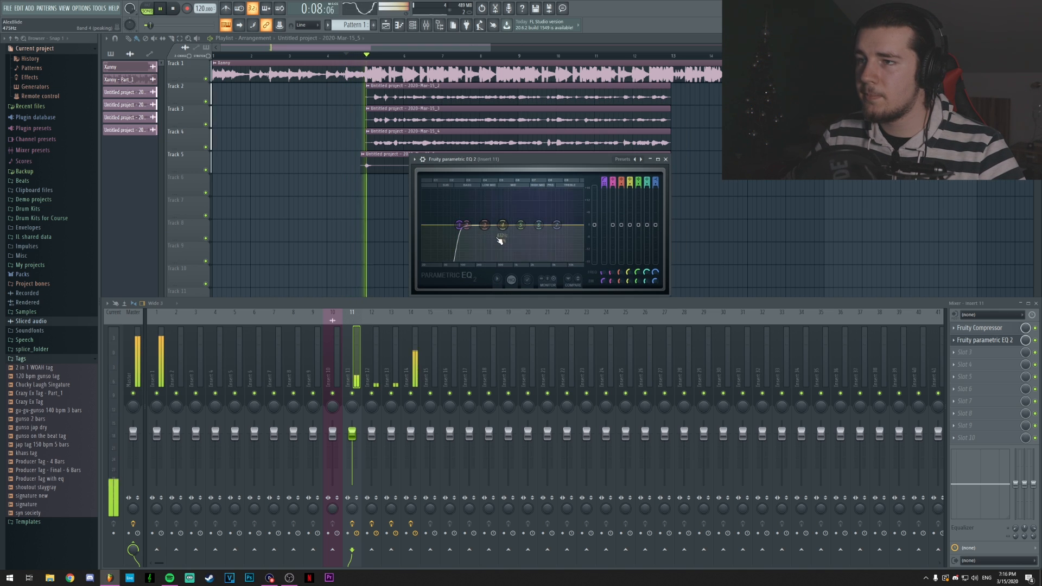
{"action": "left_click_drag", "start_coordinate": [485, 225], "coordinate": [520, 228]}
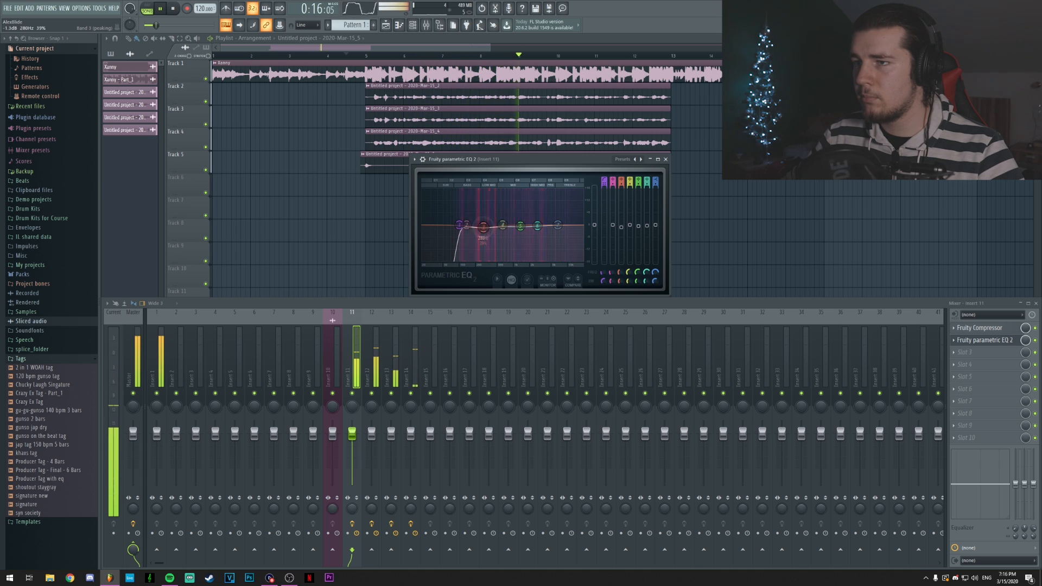
{"action": "scroll", "coordinate": [461, 228], "scroll_direction": "down", "scroll_amount": 2}
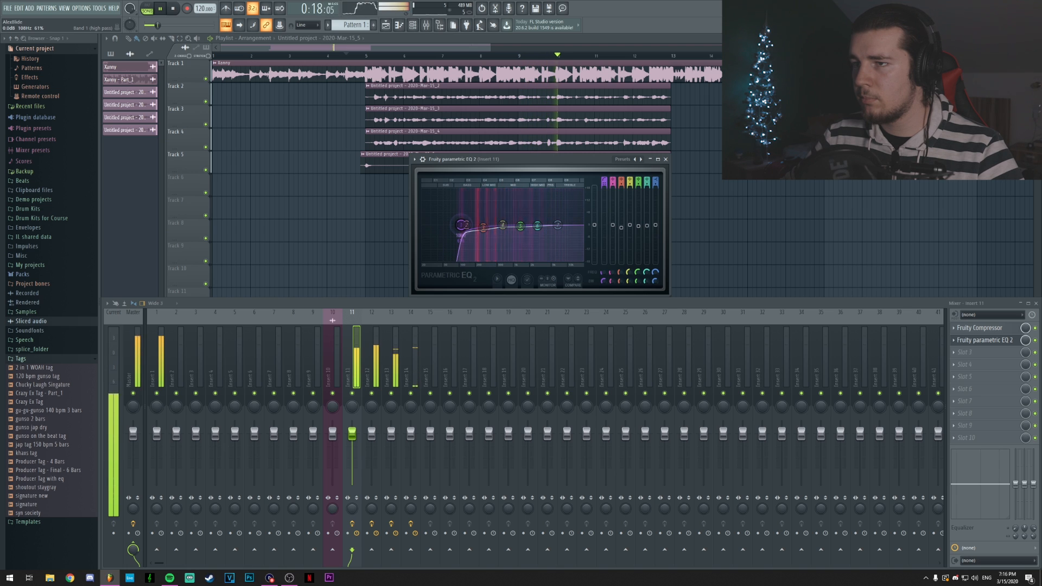
{"action": "left_click_drag", "start_coordinate": [462, 230], "coordinate": [467, 229]}
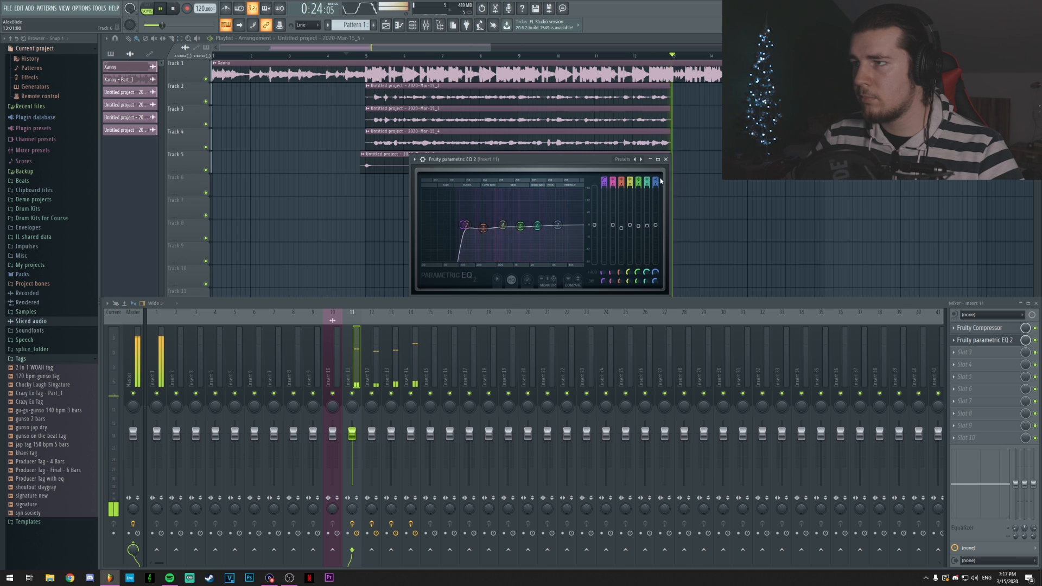
{"action": "key", "text": "space"}
{"action": "key", "text": "Escape"}
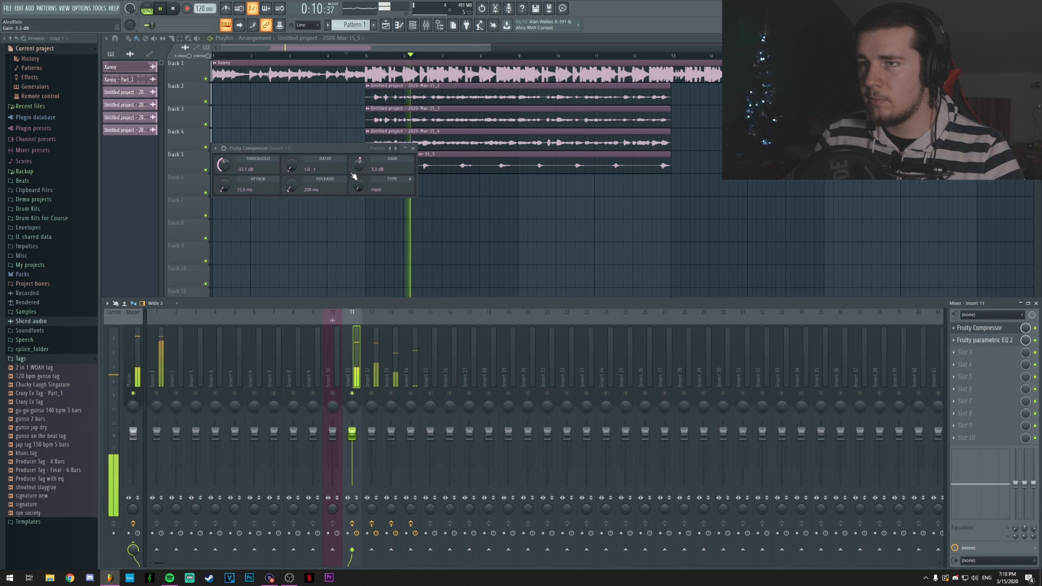
Set Insert 11's compressor to a 1.5:1 ratio and 8.7 dB gain during playback, and close it.
{"action": "mouse_move", "coordinate": [359, 166]}
{"action": "left_mouse_down"}
{"action": "mouse_move", "coordinate": [358, 147]}
{"action": "mouse_move", "coordinate": [359, 157]}
{"action": "left_mouse_up"}
{"action": "mouse_move", "coordinate": [291, 165]}
{"action": "left_mouse_down"}
{"action": "mouse_move", "coordinate": [292, 141]}
{"action": "mouse_move", "coordinate": [292, 170]}
{"action": "left_mouse_up"}
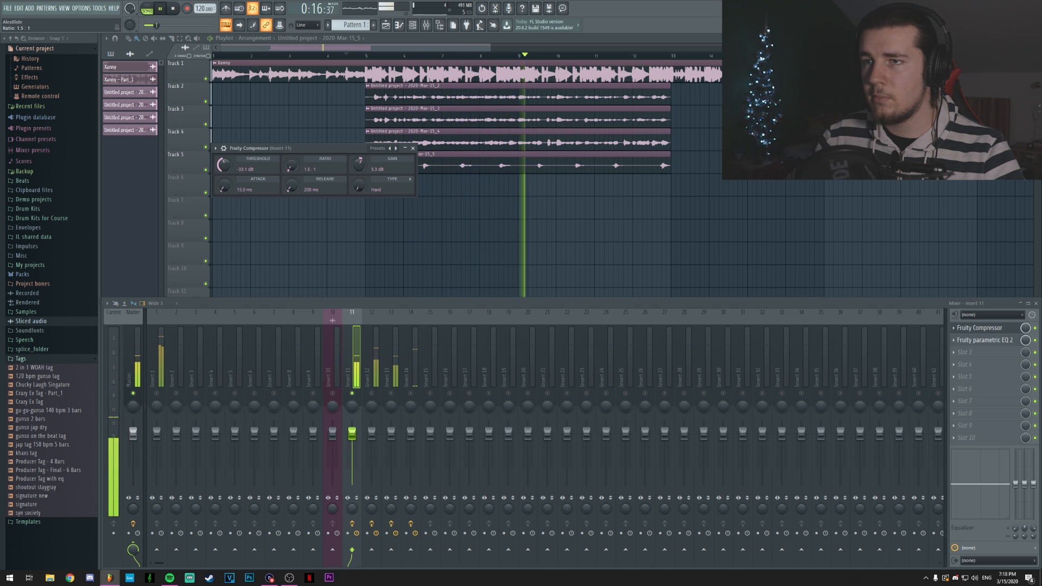
{"action": "scroll", "coordinate": [368, 173], "scroll_direction": "up", "scroll_amount": 5}
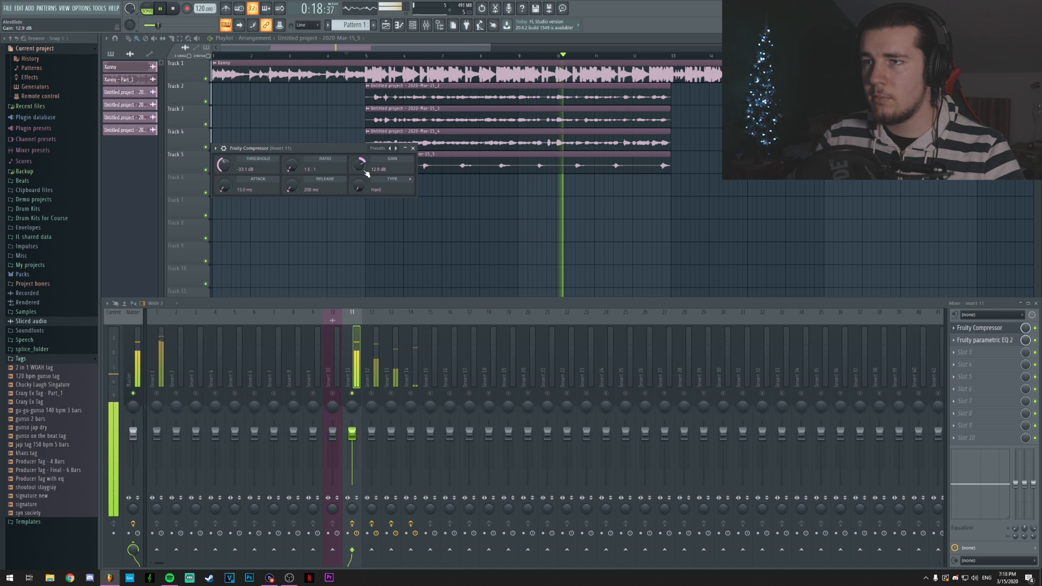
{"action": "scroll", "coordinate": [367, 173], "scroll_direction": "down", "scroll_amount": 2}
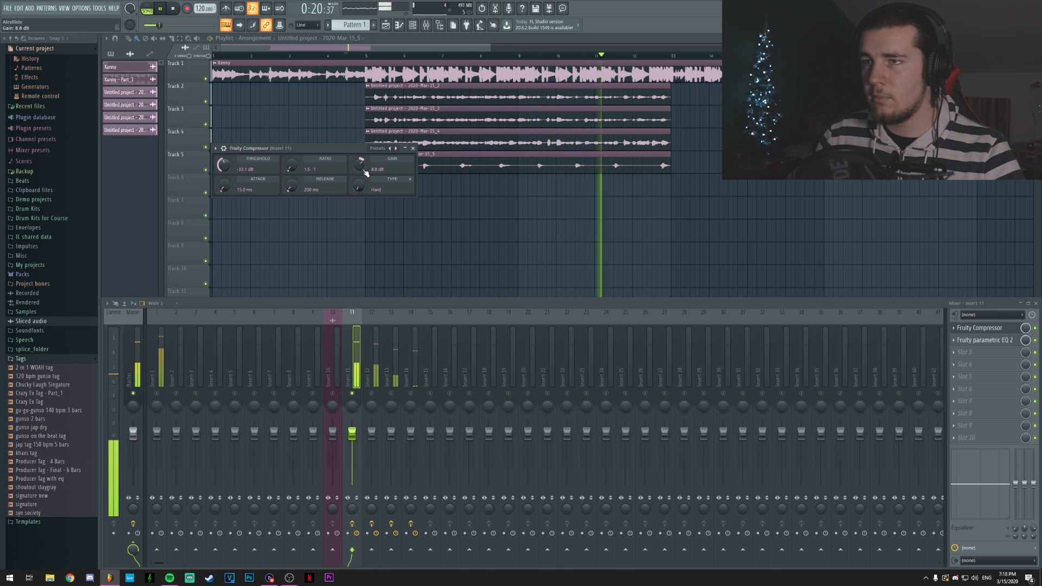
{"action": "left_click_drag", "start_coordinate": [364, 169], "coordinate": [364, 171]}
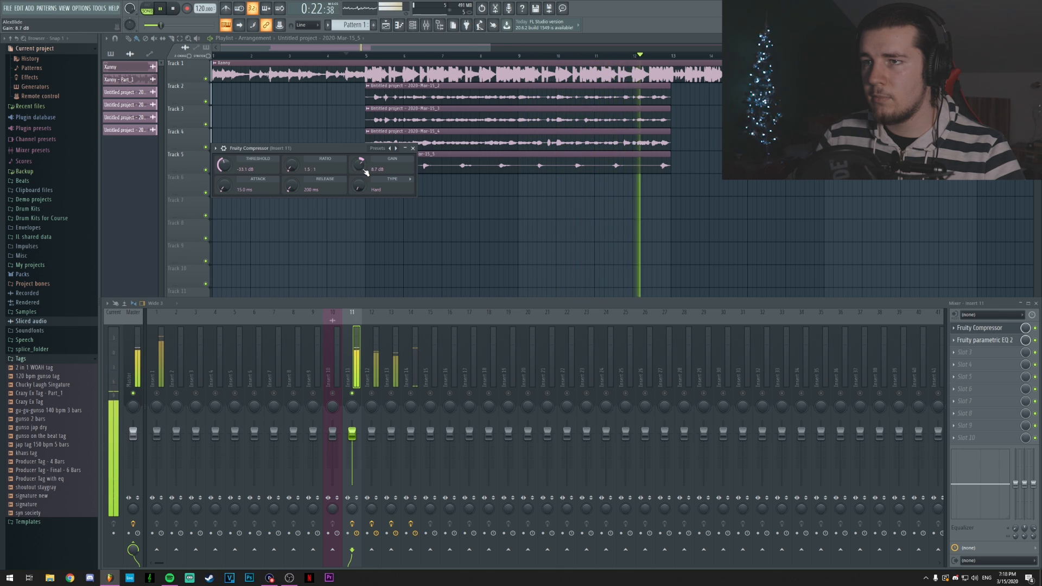
{"action": "key", "text": "space"}
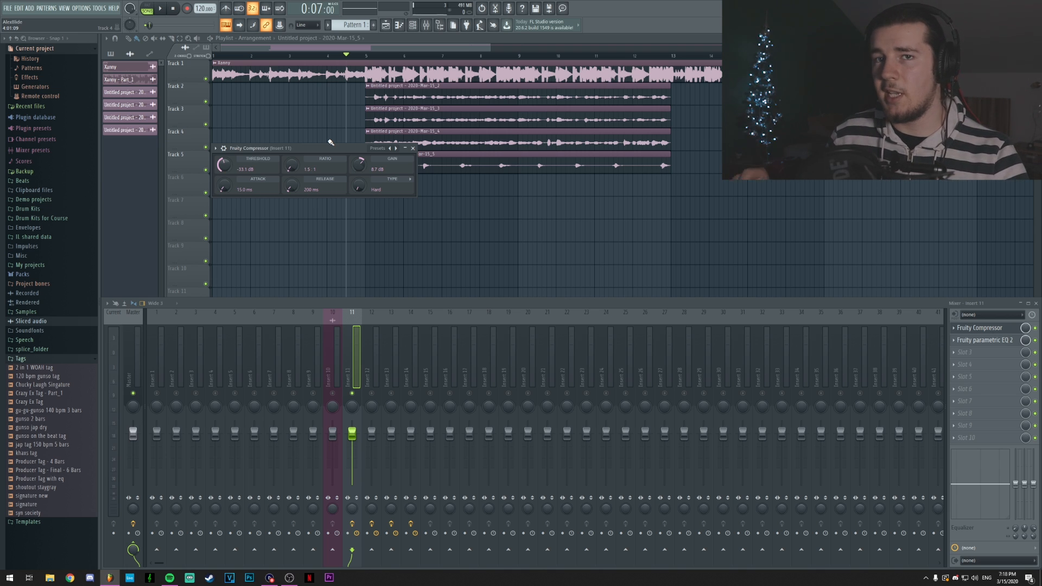
{"action": "left_click_drag", "start_coordinate": [335, 148], "coordinate": [369, 173]}
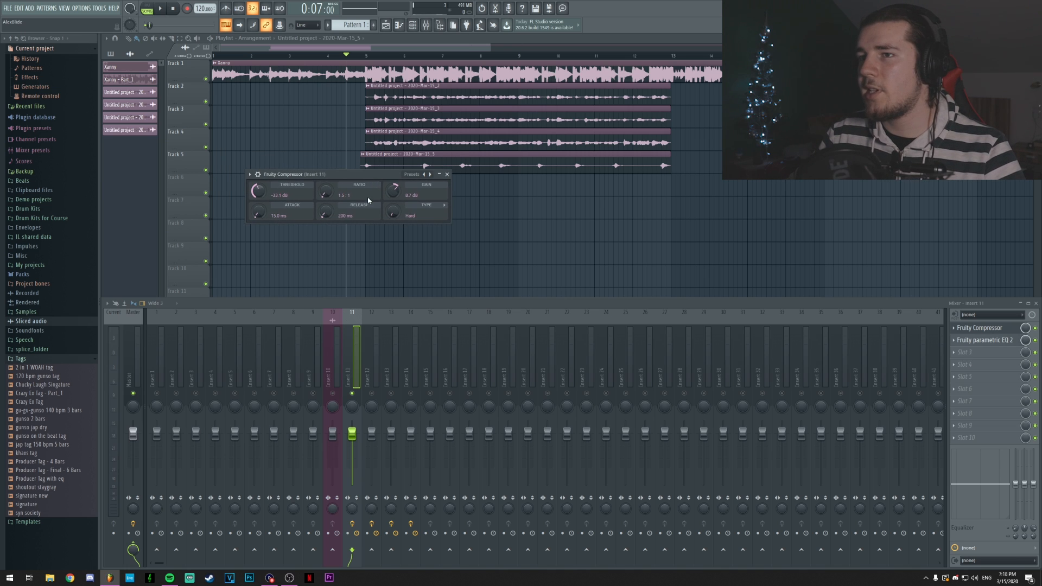
{"action": "left_click", "coordinate": [447, 174]}
Open the Fruity Compressor on Insert 12 and on Insert 13 during playback.
{"action": "left_click", "coordinate": [373, 358]}
{"action": "left_click", "coordinate": [995, 329]}
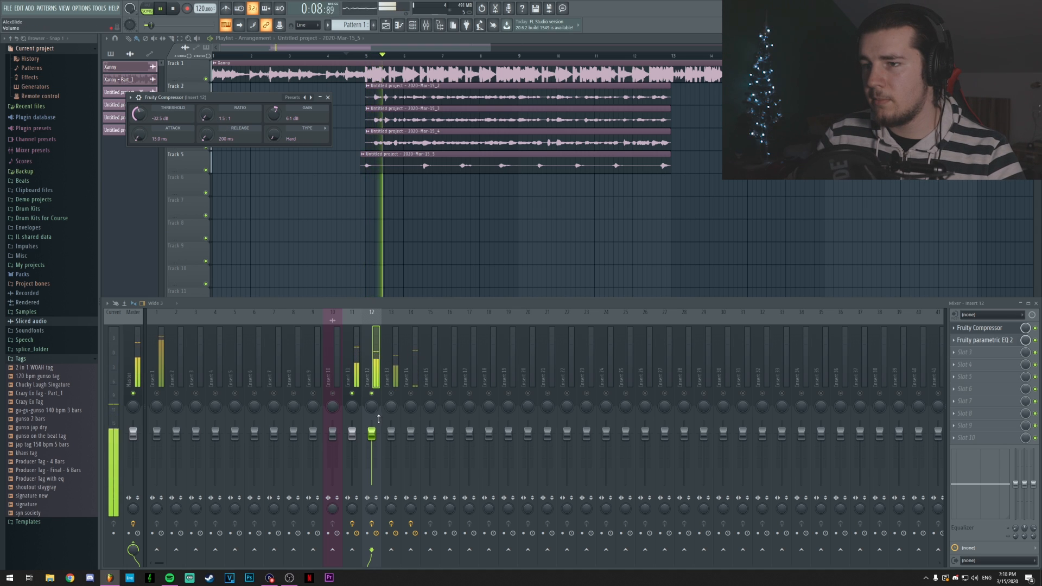
{"action": "left_click", "coordinate": [395, 375]}
{"action": "left_click", "coordinate": [987, 328]}
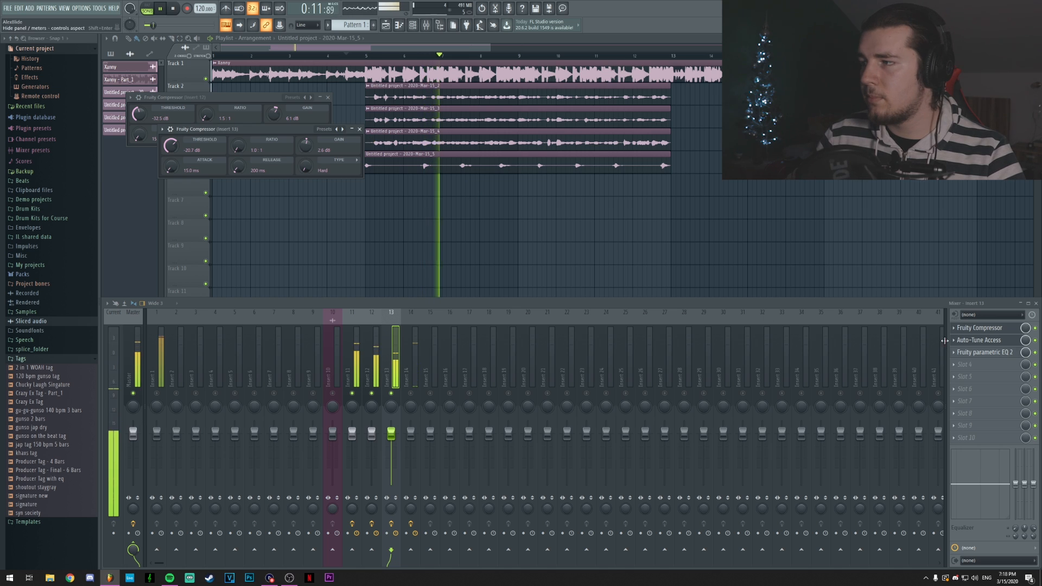
{"action": "left_click", "coordinate": [996, 330]}
{"action": "left_click", "coordinate": [996, 329]}
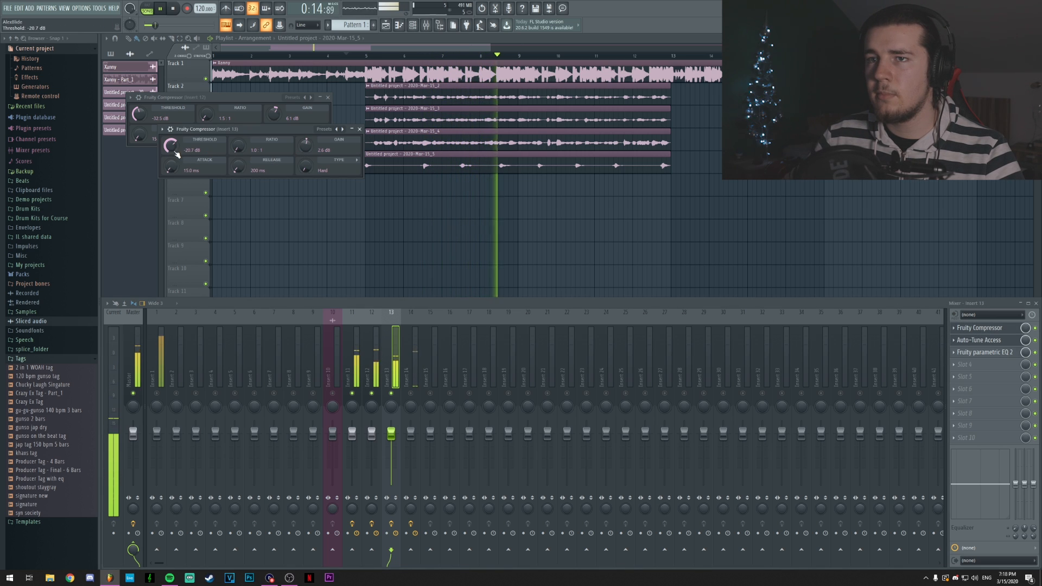
Lower the threshold of Insert 13's compressor, set its ratio to 1.5:1 and its gain to 5.9 dB, and close it.
{"action": "left_click_drag", "start_coordinate": [171, 145], "coordinate": [171, 149]}
{"action": "left_click_drag", "start_coordinate": [307, 147], "coordinate": [307, 142]}
{"action": "left_click_drag", "start_coordinate": [239, 146], "coordinate": [238, 141]}
{"action": "left_click_drag", "start_coordinate": [306, 143], "coordinate": [306, 135]}
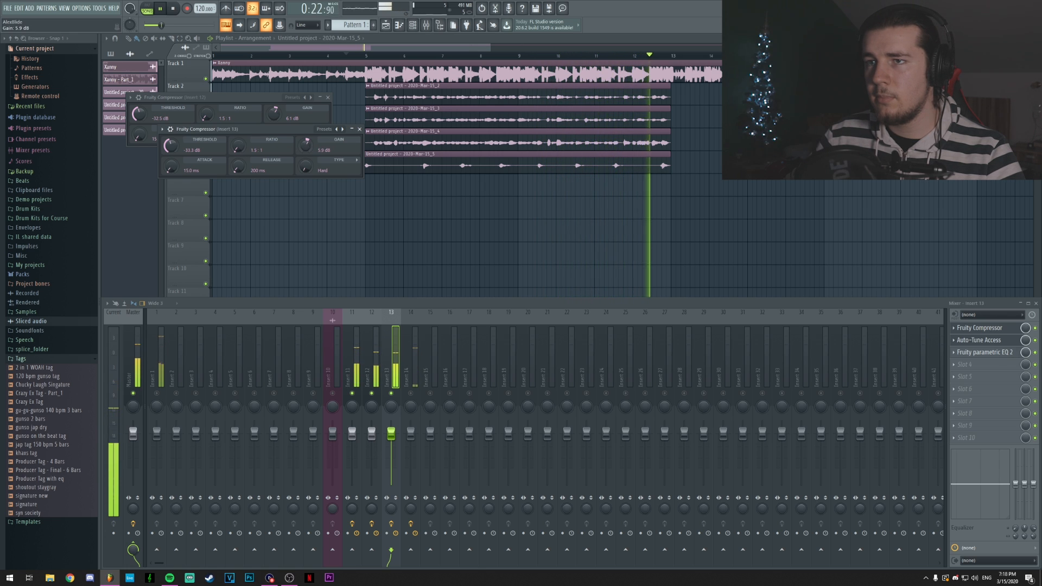
{"action": "left_click", "coordinate": [359, 129]}
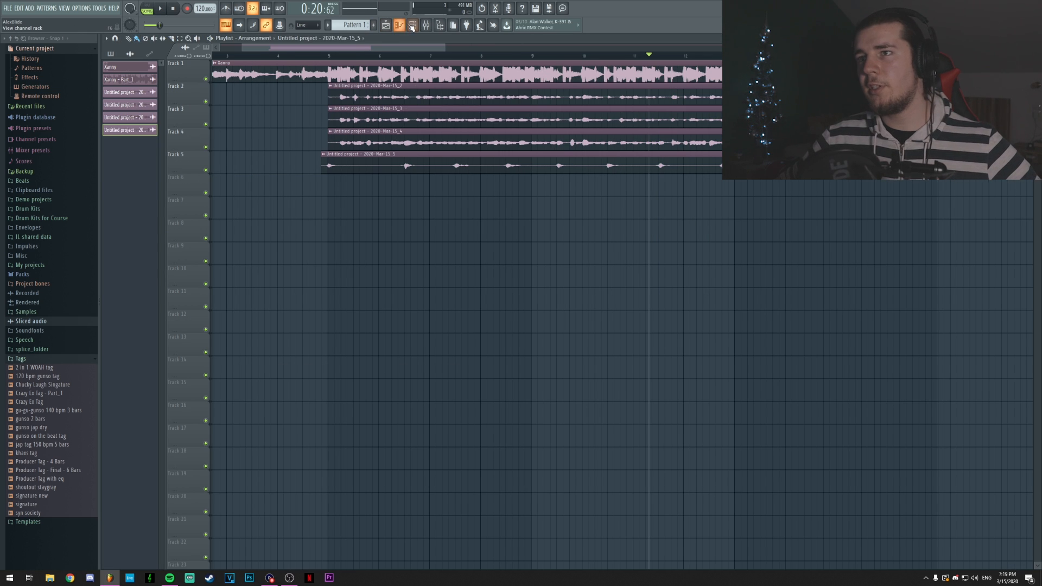
Unsolo the vocal tracks in the mixer and route Insert 11 to Insert 10.
{"action": "left_click", "coordinate": [426, 25]}
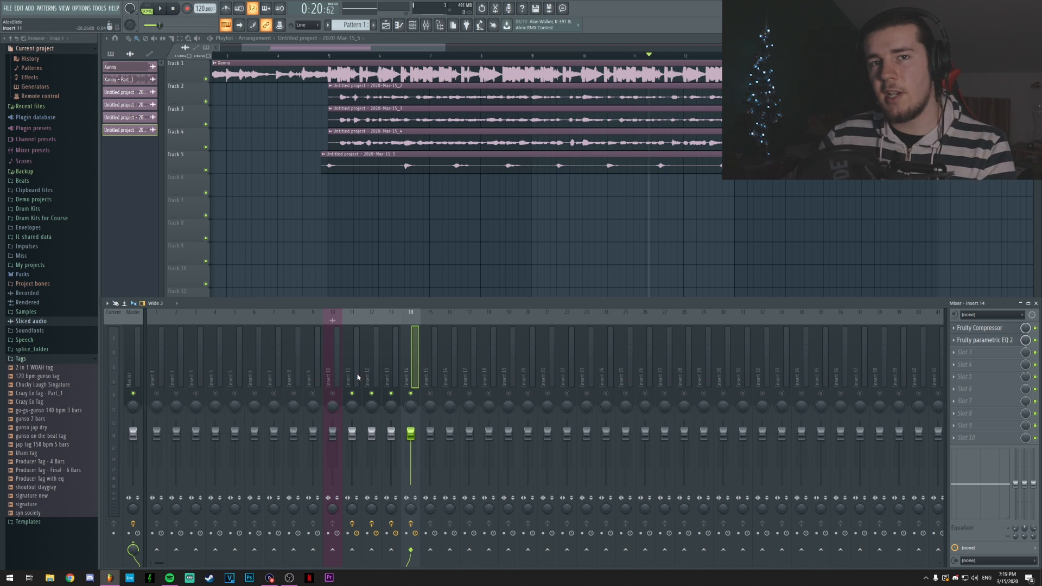
{"action": "left_click", "coordinate": [156, 393]}
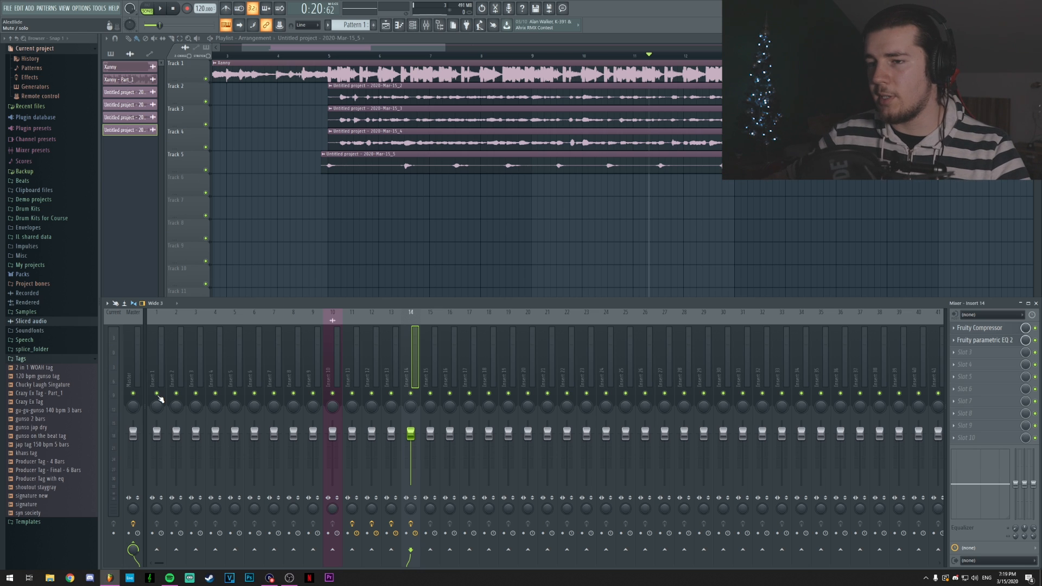
{"action": "left_click", "coordinate": [352, 371]}
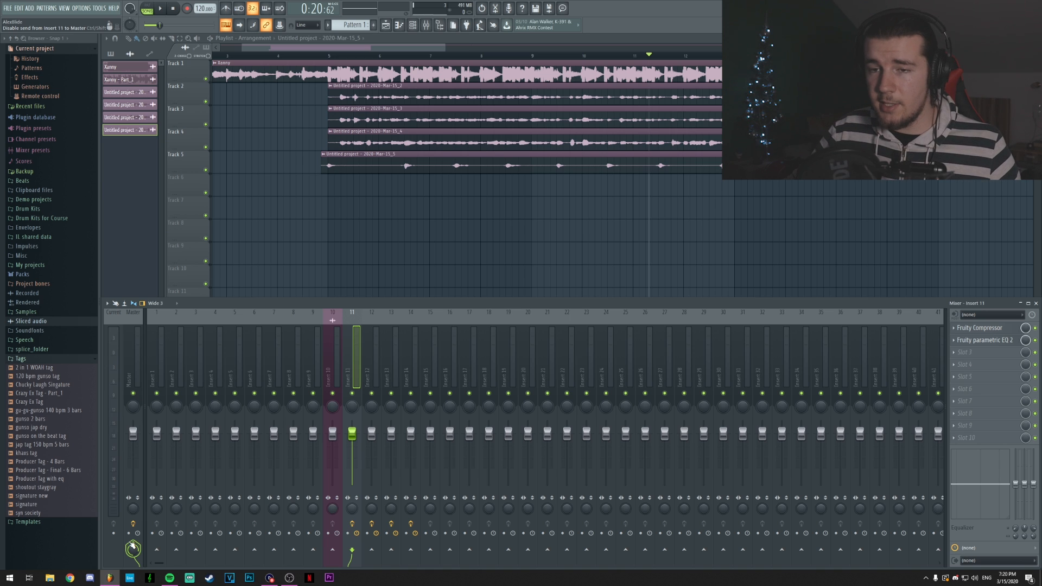
{"action": "left_click", "coordinate": [332, 551]}
Rename Insert 10 as VOCAL BUS and color it light blue.
{"action": "left_click", "coordinate": [337, 371]}
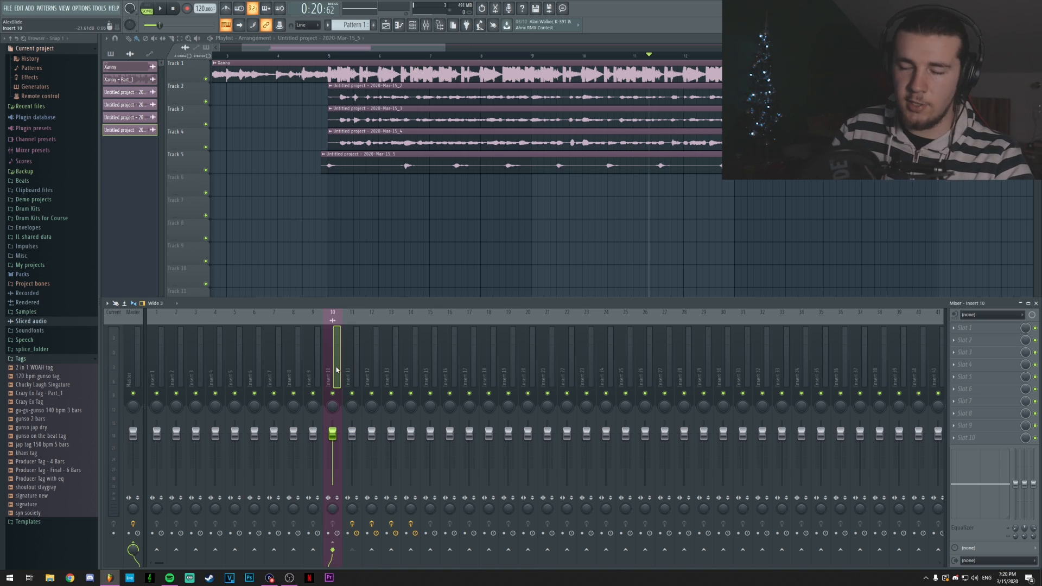
{"action": "double_click", "coordinate": [336, 370]}
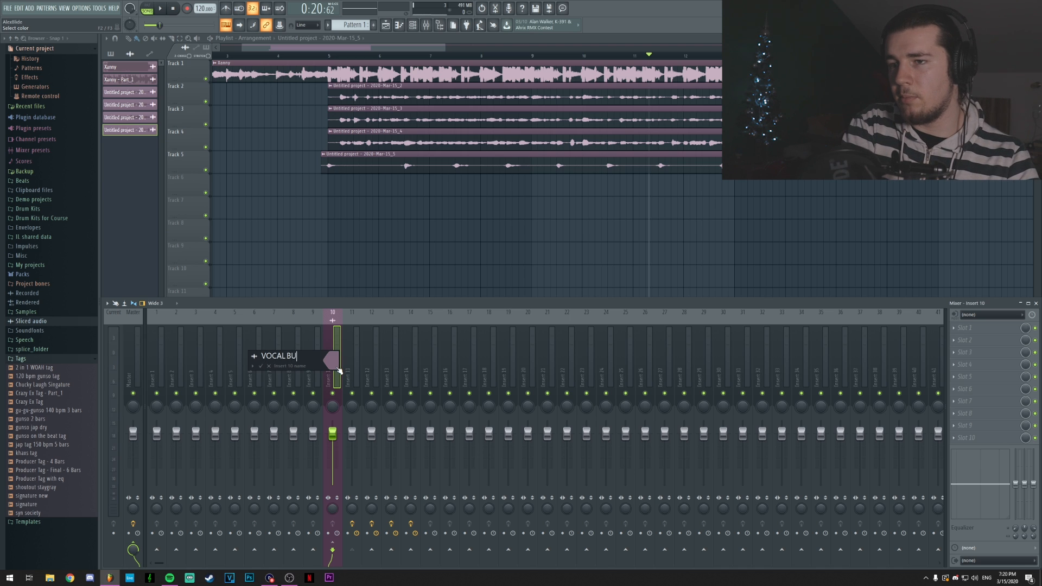
{"action": "left_click", "coordinate": [338, 368]}
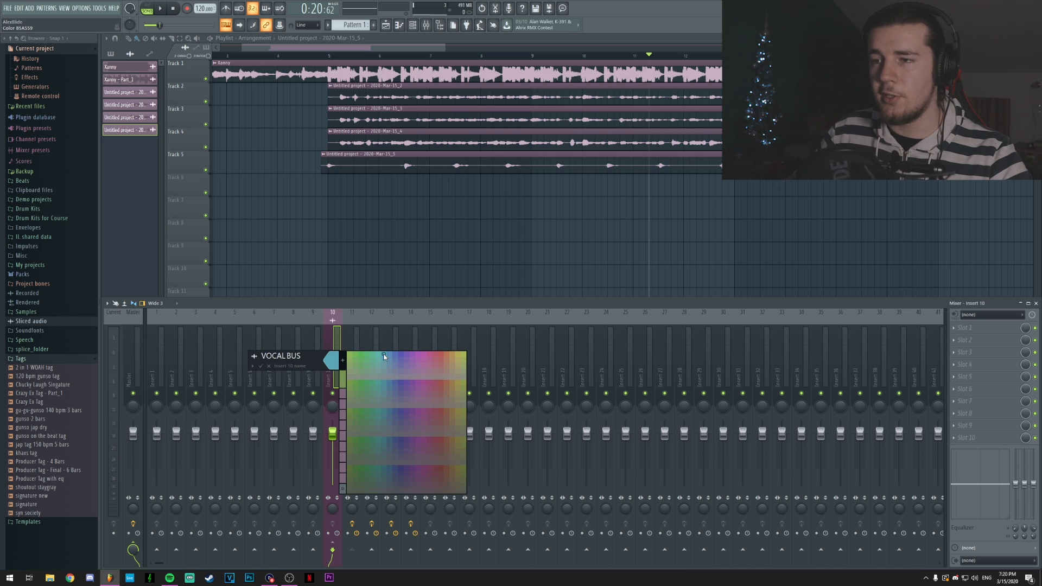
{"action": "left_click", "coordinate": [383, 356]}
{"action": "key", "text": "Return"}
Apply the light blue color to VOCAL BUS and route Inserts 12, 13 and 14 to it instead of the master.
{"action": "left_click", "coordinate": [372, 355]}
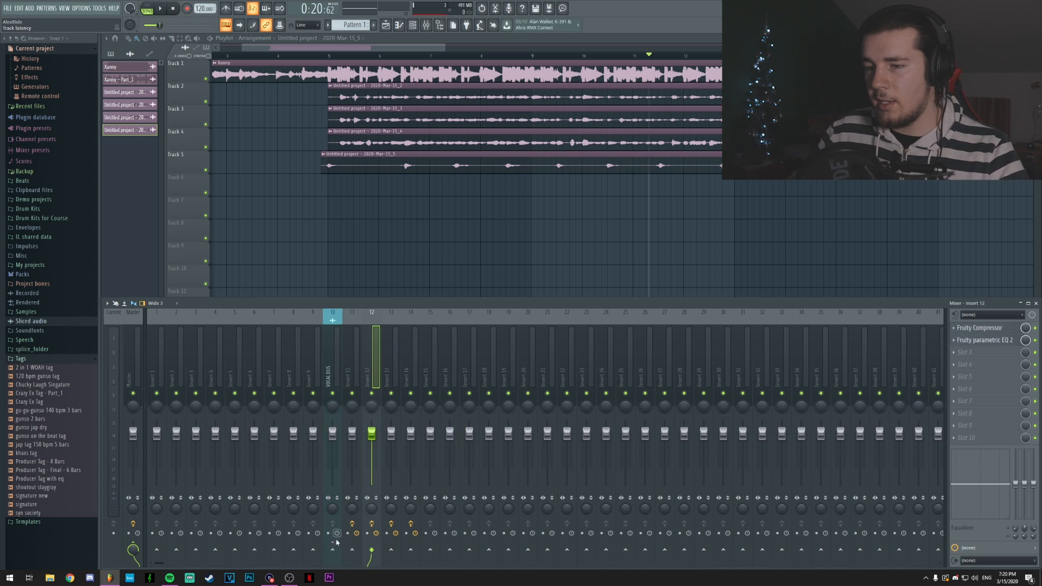
{"action": "left_click", "coordinate": [333, 550]}
{"action": "left_click", "coordinate": [399, 379]}
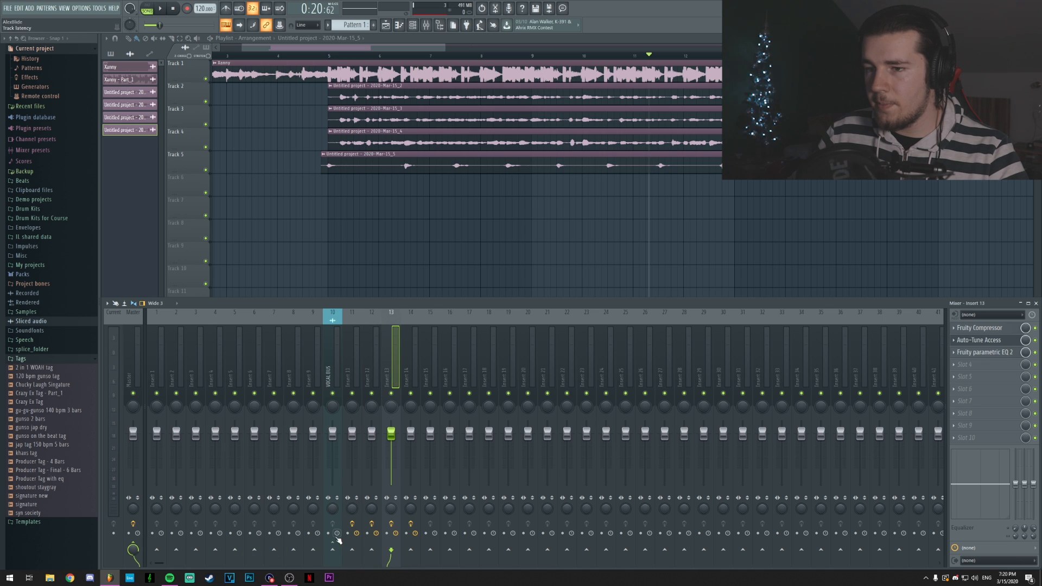
{"action": "left_click", "coordinate": [334, 549]}
{"action": "left_click", "coordinate": [133, 550]}
{"action": "left_click", "coordinate": [412, 384]}
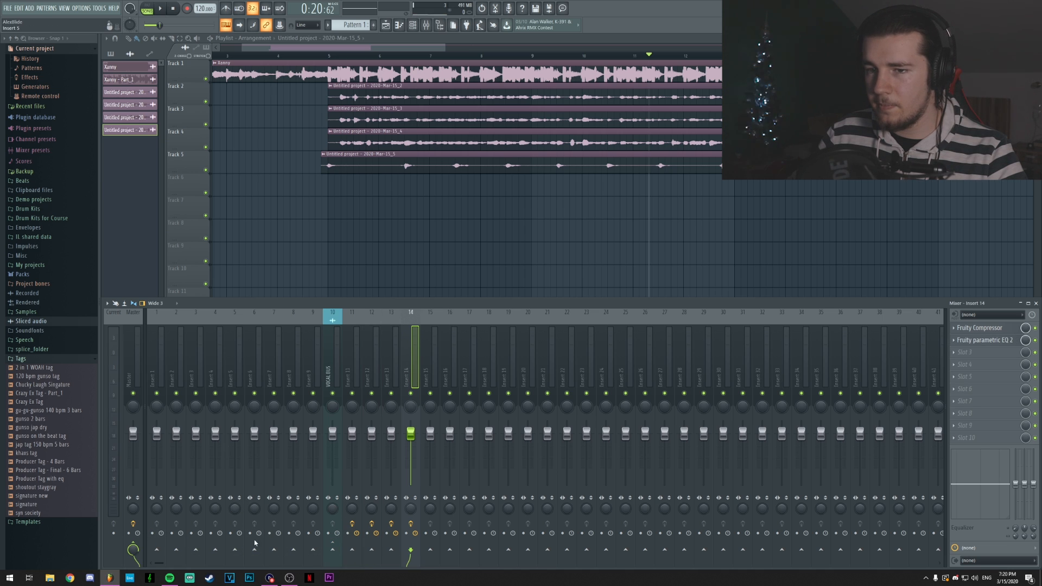
{"action": "left_click", "coordinate": [333, 549]}
{"action": "left_click", "coordinate": [133, 550]}
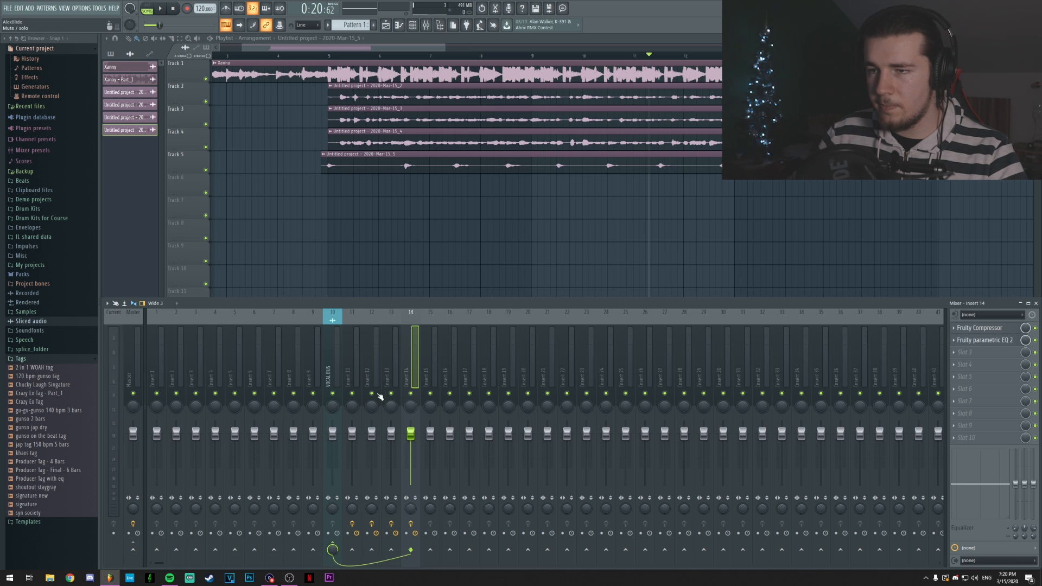
Play the song briefly and try out the VOCAL BUS volume fader on the combined vocals.
{"action": "left_click", "coordinate": [329, 371]}
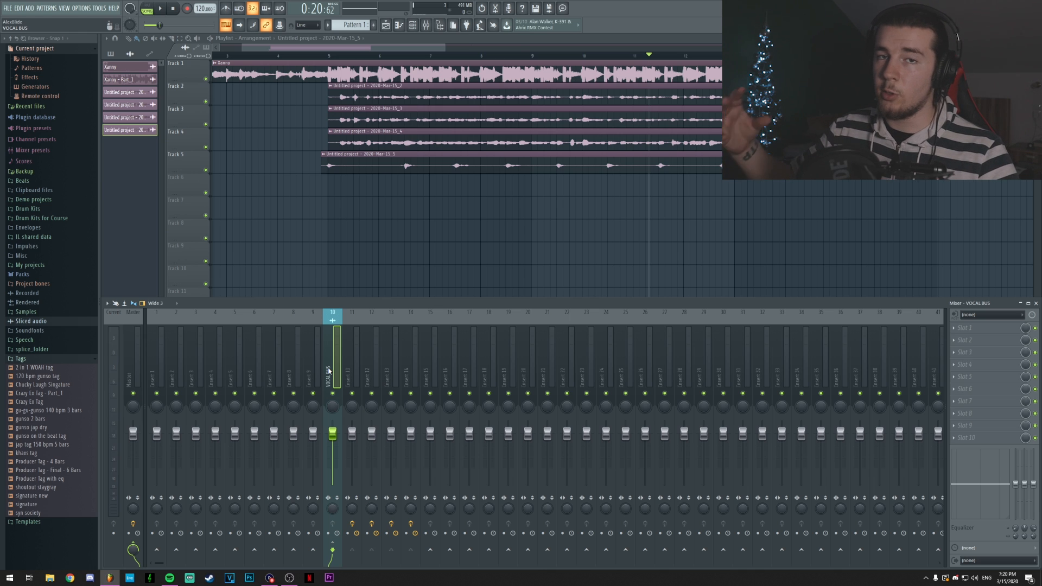
{"action": "key", "text": "space"}
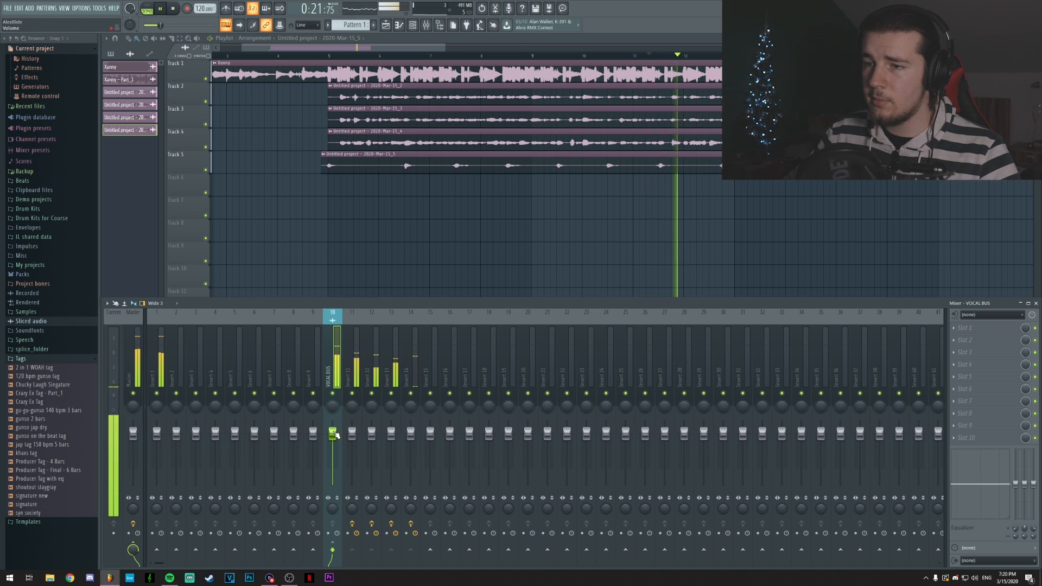
{"action": "mouse_move", "coordinate": [333, 433]}
{"action": "left_mouse_down"}
{"action": "mouse_move", "coordinate": [333, 464]}
{"action": "mouse_move", "coordinate": [333, 434]}
{"action": "left_mouse_up"}
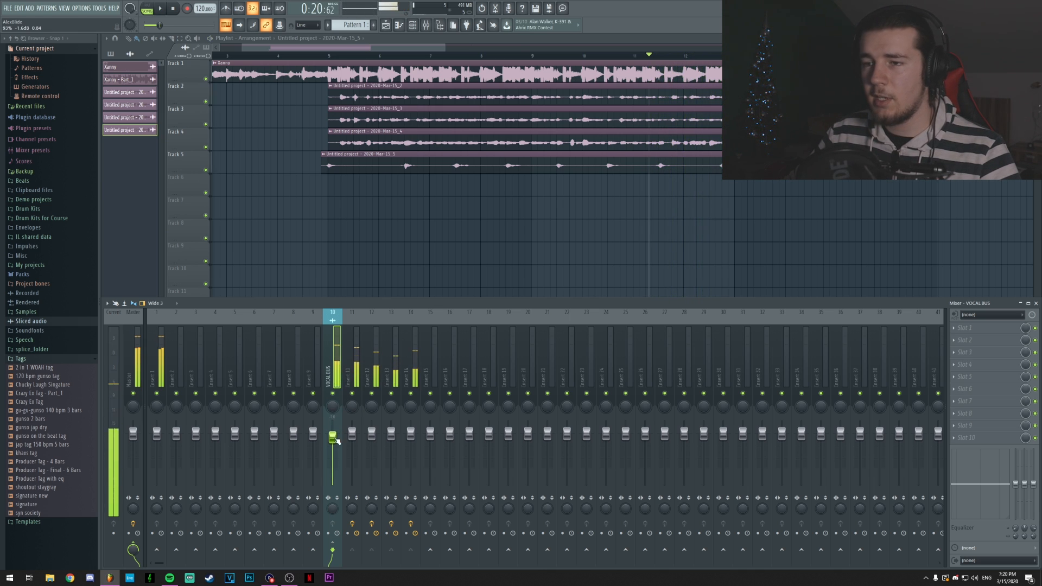
{"action": "key", "text": "space"}
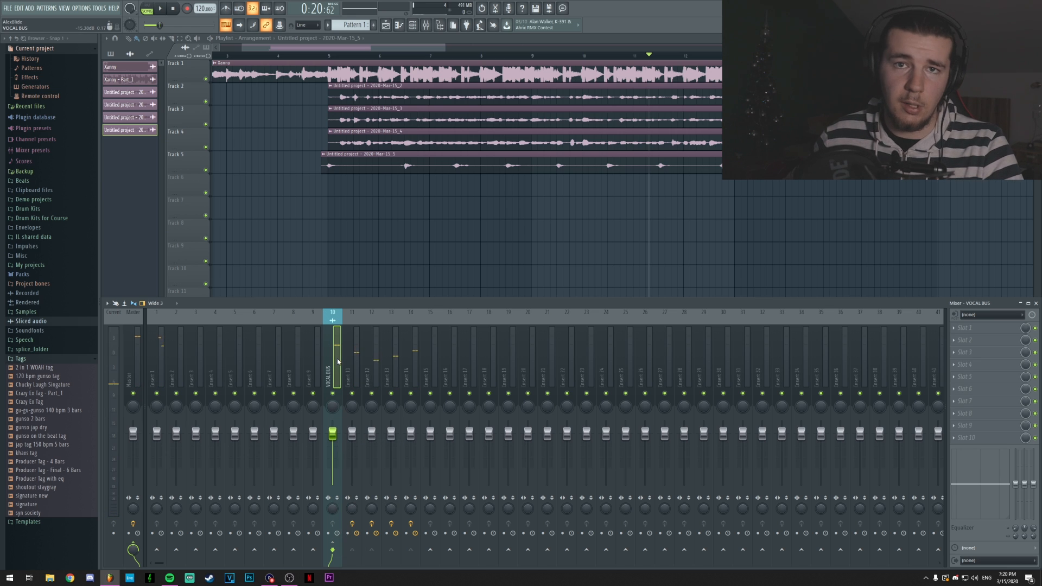
Check the routing of the individual vocal inserts to VOCAL BUS.
{"action": "left_click", "coordinate": [408, 366]}
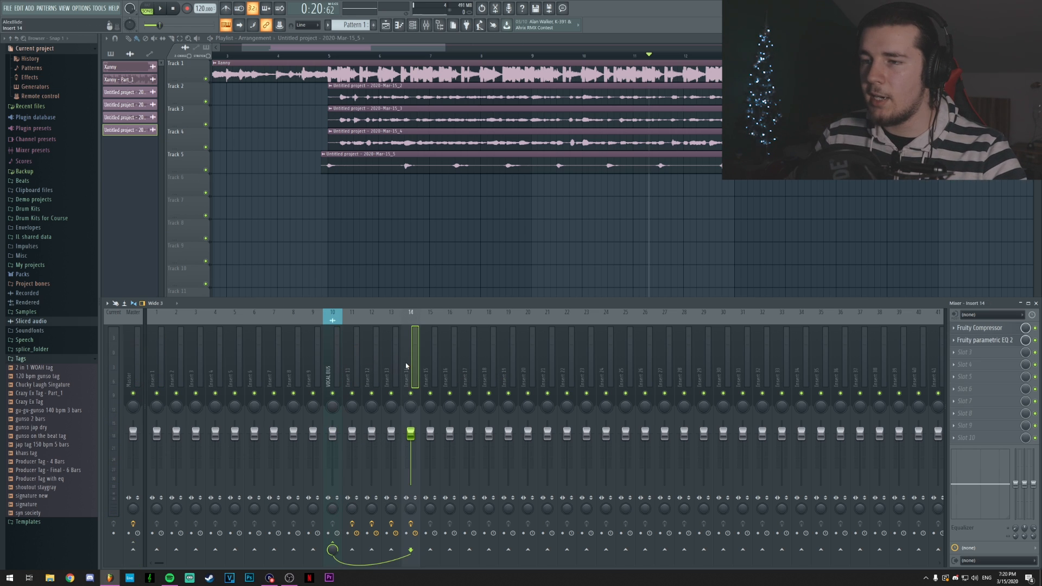
{"action": "left_click", "coordinate": [373, 369]}
{"action": "left_click", "coordinate": [353, 372]}
{"action": "left_click", "coordinate": [371, 369]}
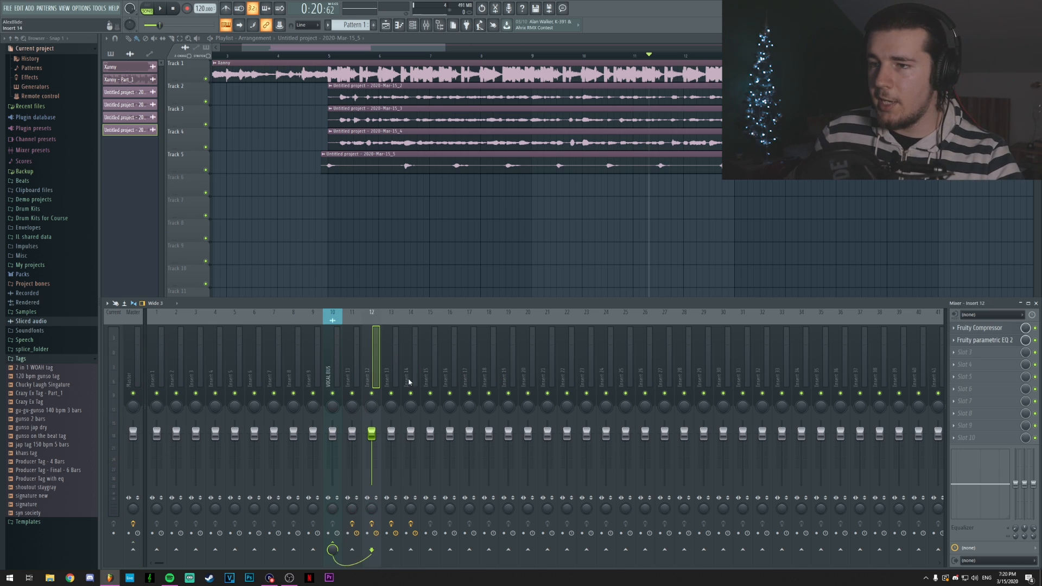
{"action": "left_click", "coordinate": [410, 369]}
{"action": "left_click", "coordinate": [372, 370]}
{"action": "left_click", "coordinate": [352, 372]}
{"action": "left_click", "coordinate": [429, 370]}
Rename Inserts 11 to 14 as VOX 1, VOX 2, VOX 3 AT and VOX 4 ADLIBS.
{"action": "double_click", "coordinate": [348, 374]}
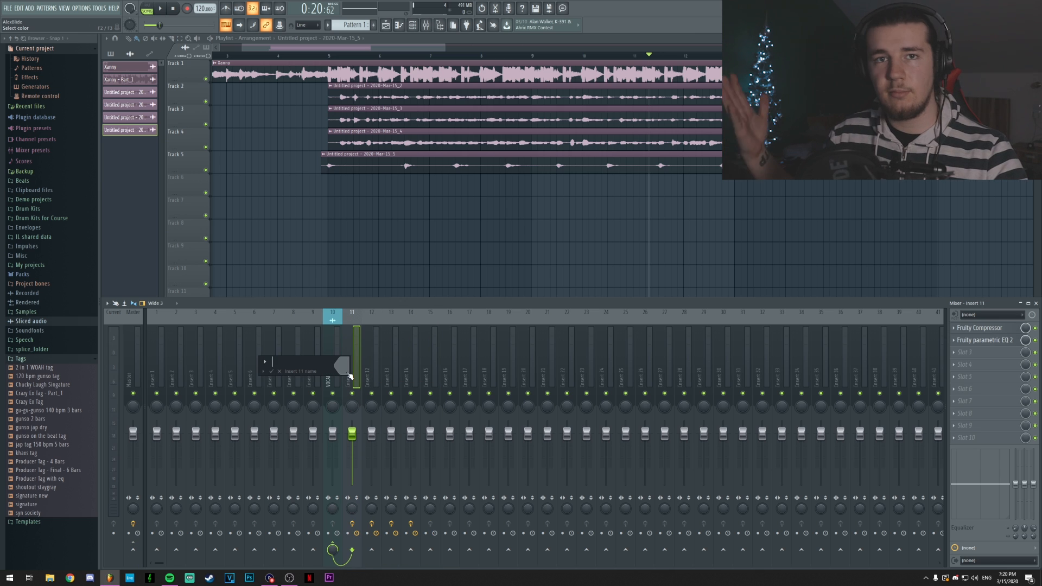
{"action": "type", "text": "VOX 4 A"}
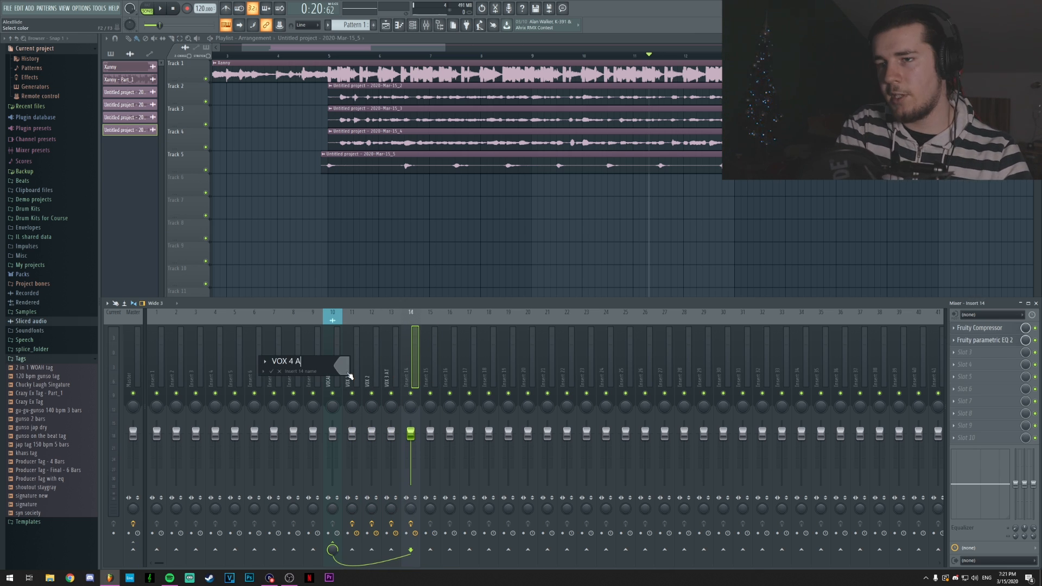
{"action": "left_click", "coordinate": [432, 365]}
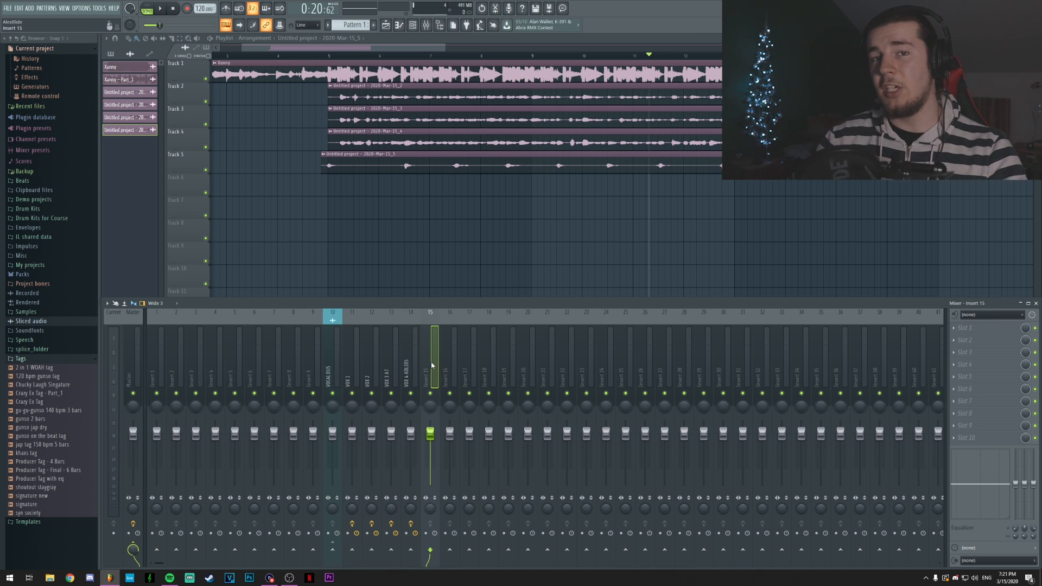
Rename Insert 15 as VOCAL DELAY and Insert 16 as VOCAL REVERB.
{"action": "double_click", "coordinate": [432, 365]}
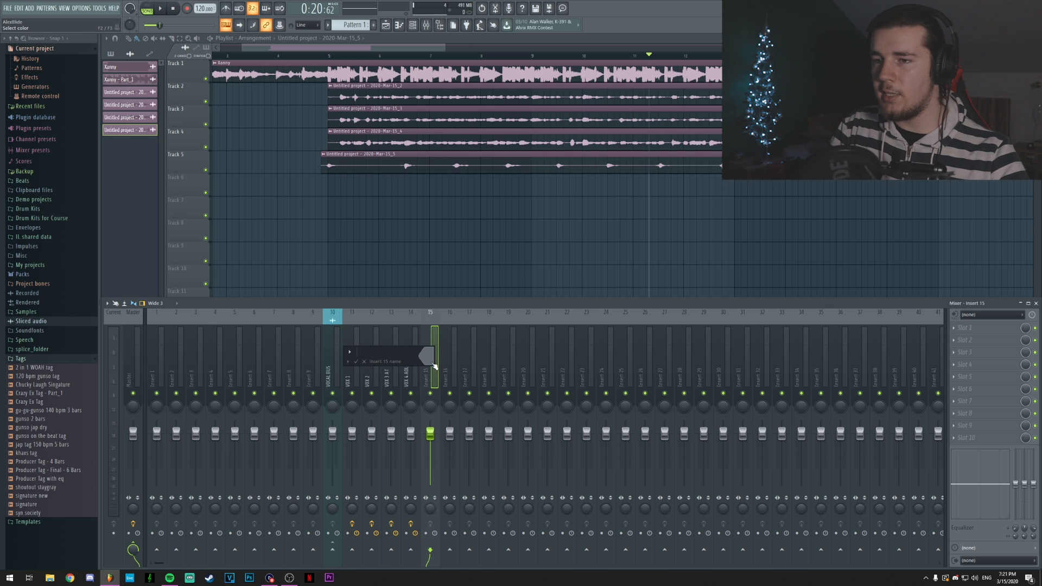
{"action": "key", "text": "Tab"}
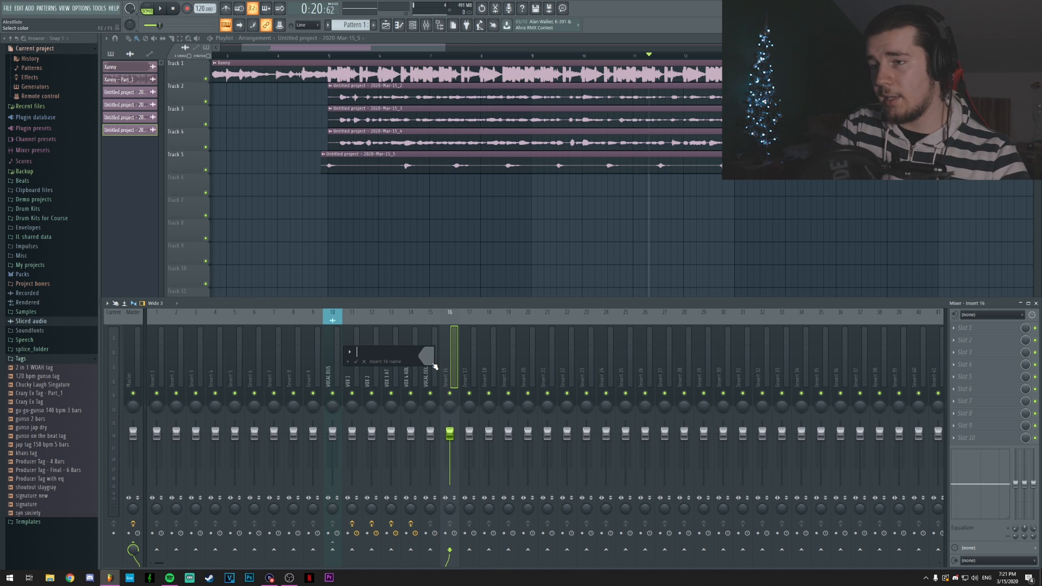
{"action": "type", "text": "VOCAL REVER"}
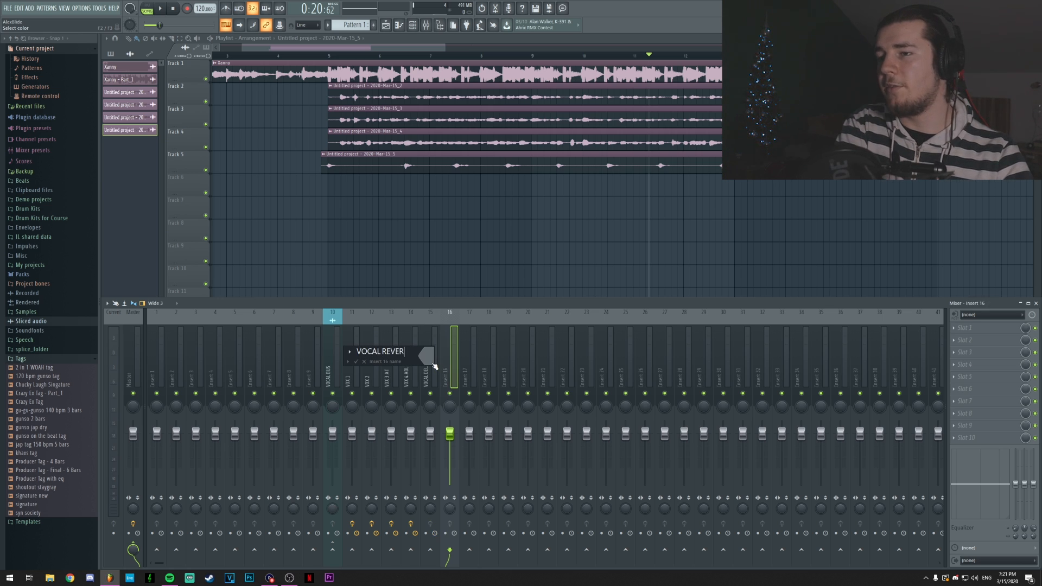
{"action": "type", "text": "B"}
{"action": "key", "text": "Return"}
Color the VOCAL DELAY track purple and the VOCAL REVERB track magenta.
{"action": "left_click", "coordinate": [432, 365]}
{"action": "key", "text": "F2"}
{"action": "left_click", "coordinate": [427, 356]}
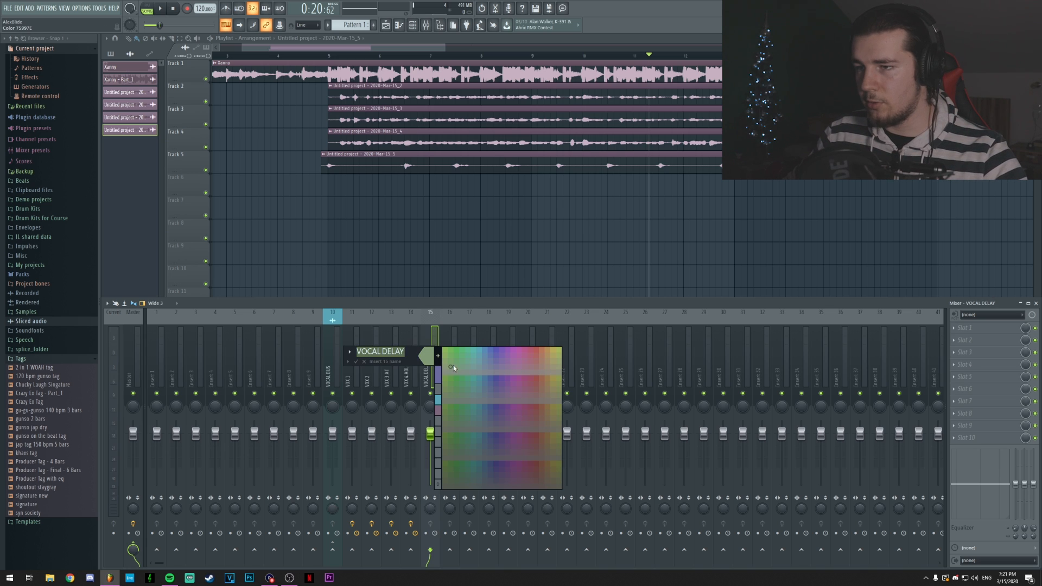
{"action": "left_click", "coordinate": [438, 375]}
{"action": "key", "text": "Return"}
{"action": "left_click", "coordinate": [452, 355]}
{"action": "key", "text": "F2"}
{"action": "left_click", "coordinate": [446, 348]}
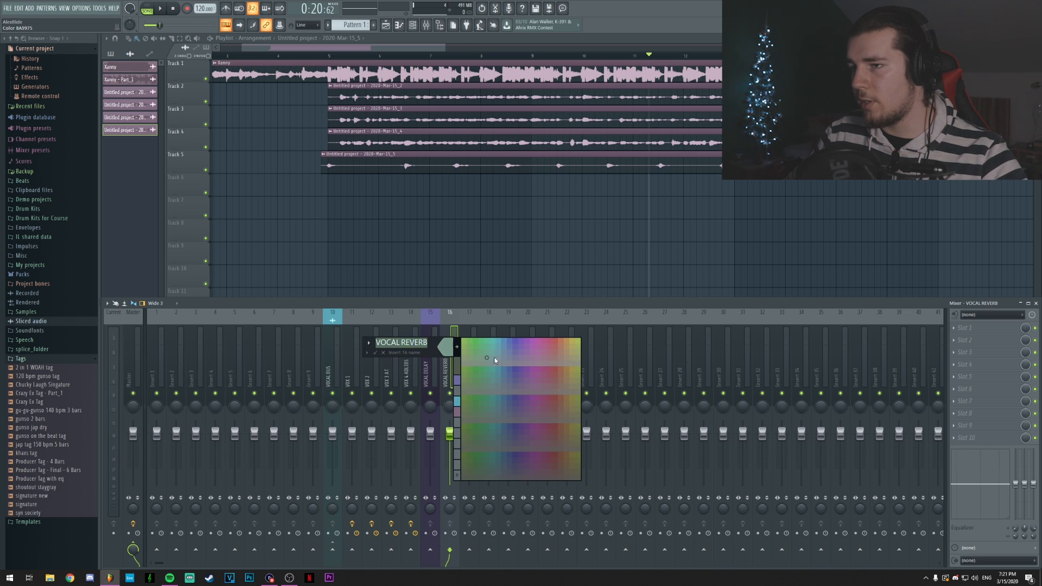
{"action": "left_click", "coordinate": [535, 342]}
{"action": "key", "text": "Return"}
{"action": "left_click", "coordinate": [431, 363]}
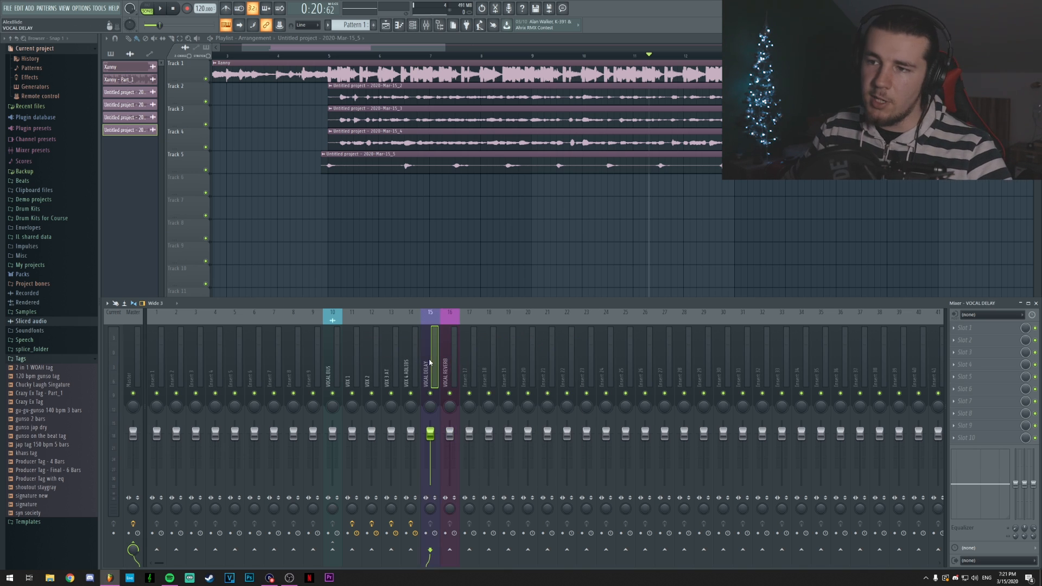
Send VOCAL BUS to both VOCAL DELAY and VOCAL REVERB, and lower the volume faders of those two tracks.
{"action": "left_click", "coordinate": [337, 367]}
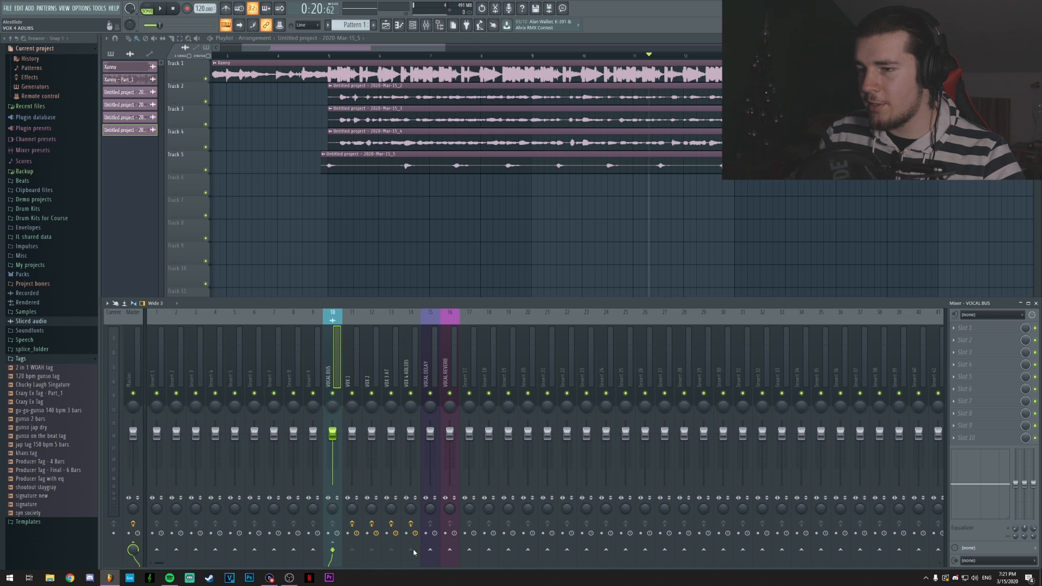
{"action": "left_click_drag", "start_coordinate": [430, 433], "coordinate": [449, 464]}
{"action": "left_click", "coordinate": [338, 362]}
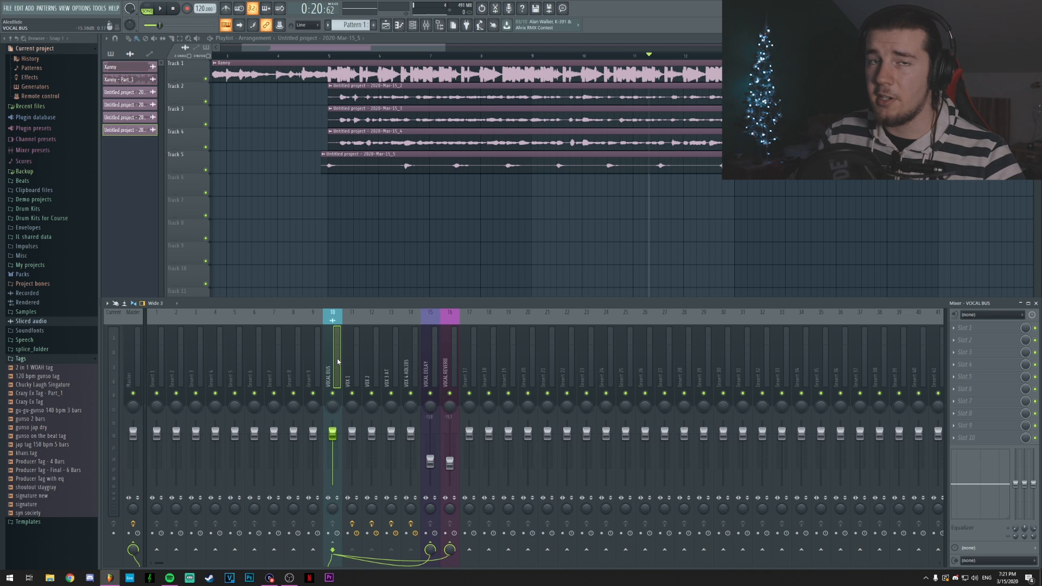
Load Fruity Delay 2 in the first effect slot of VOCAL DELAY and turn its dry volume all the way down.
{"action": "left_click", "coordinate": [430, 340]}
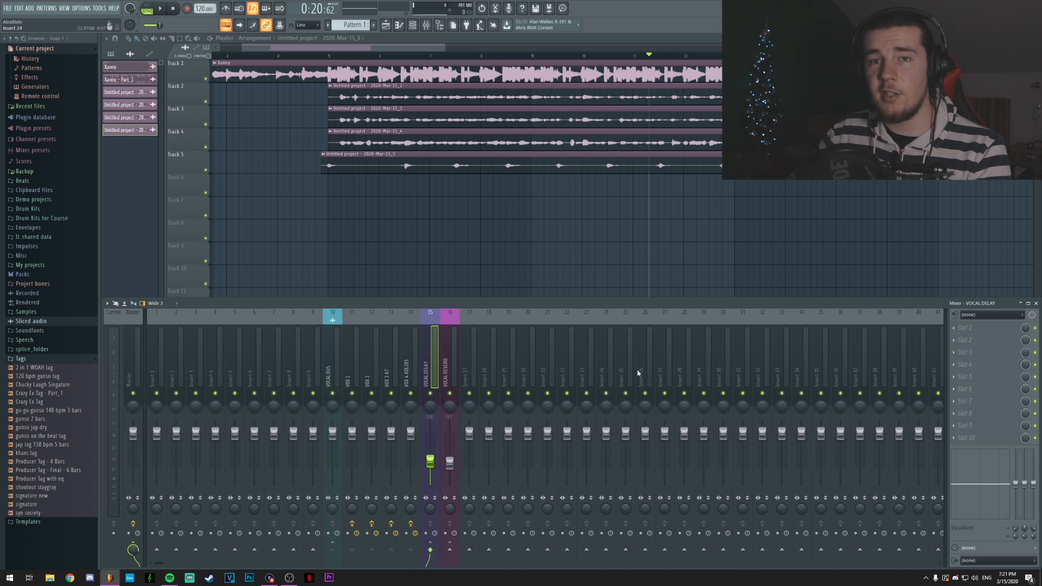
{"action": "left_click", "coordinate": [962, 335]}
{"action": "left_click", "coordinate": [837, 89]}
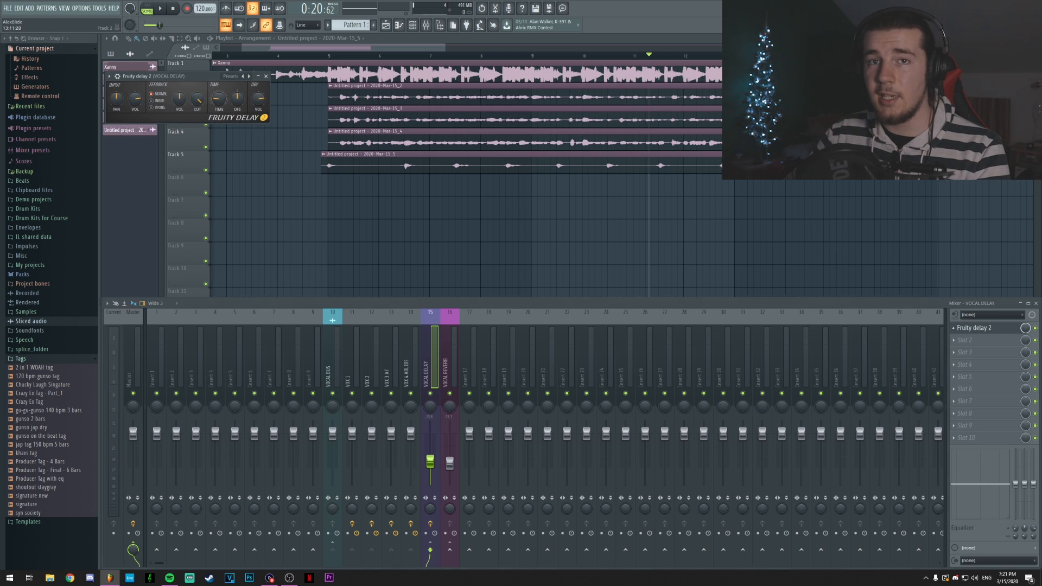
{"action": "left_click_drag", "start_coordinate": [179, 76], "coordinate": [314, 144]}
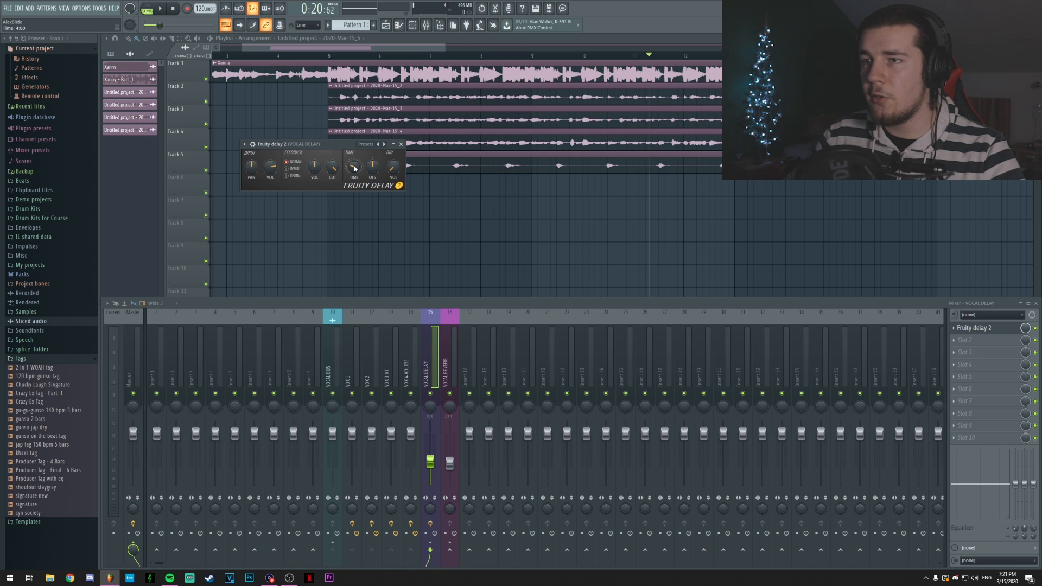
Audition the vocal delay with VOCAL REVERB and the Insert 1 beat muted, including VOCAL DELAY in solo, and re-enable all tracks.
{"action": "left_click", "coordinate": [449, 393]}
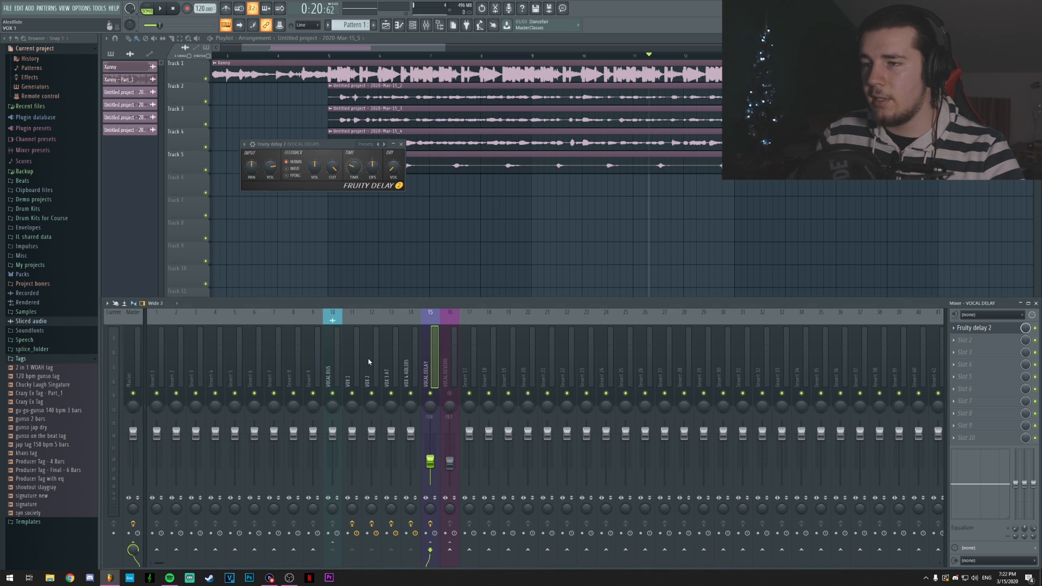
{"action": "left_click", "coordinate": [157, 393]}
{"action": "key", "text": "F6"}
{"action": "key", "text": "space"}
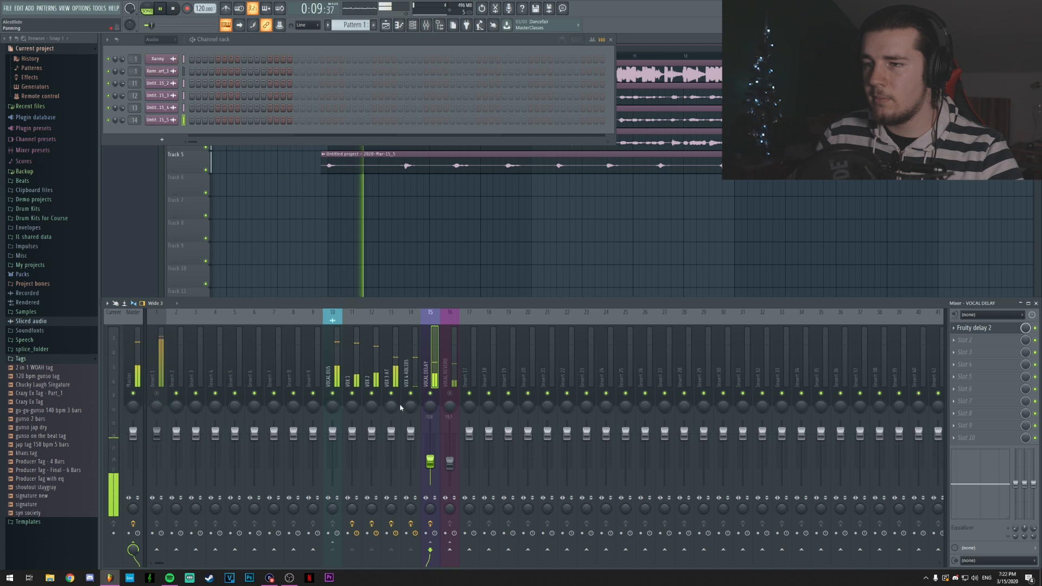
{"action": "right_click", "coordinate": [430, 393]}
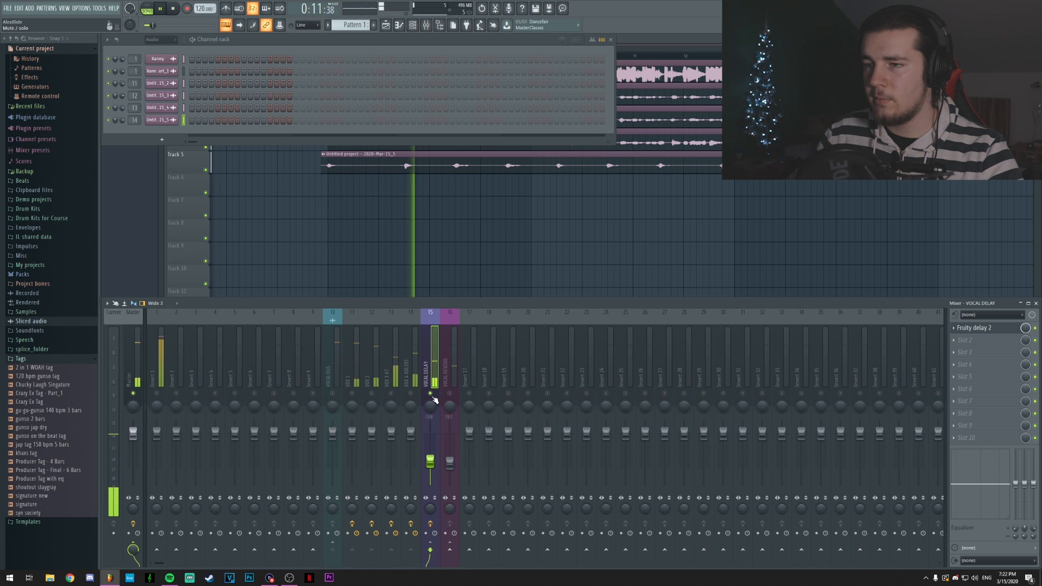
{"action": "key", "text": "space"}
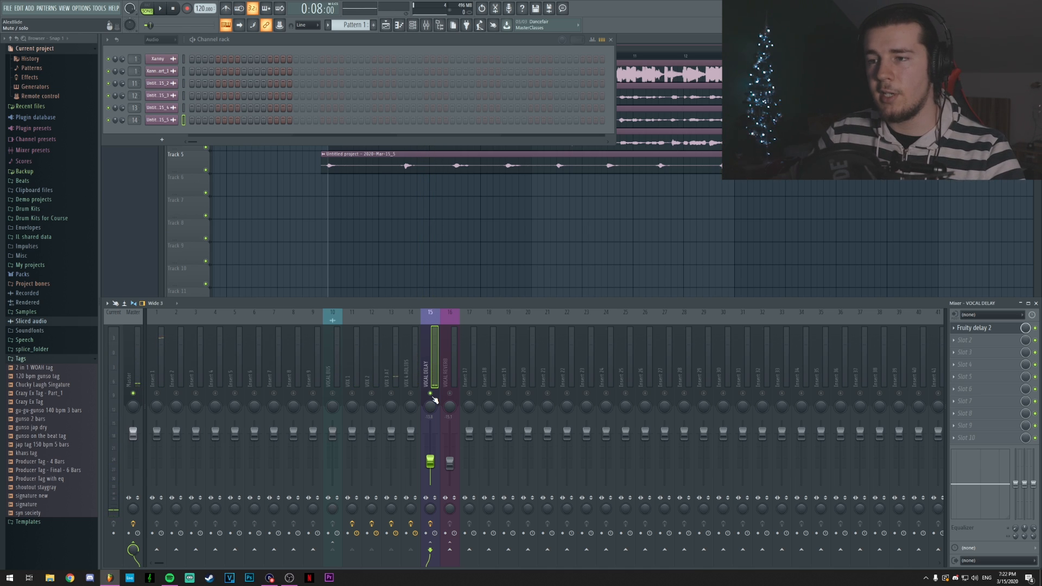
{"action": "right_click", "coordinate": [430, 393]}
Load Fruity Reeverb 2 in the first effect slot of VOCAL REVERB, turning its dry level down and its wet level up.
{"action": "left_click", "coordinate": [450, 382]}
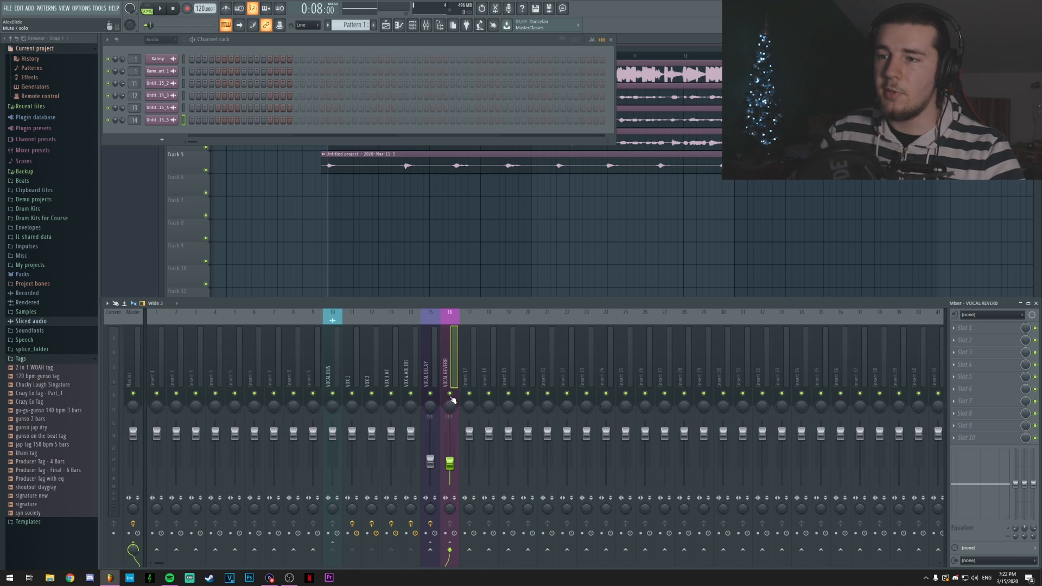
{"action": "left_click", "coordinate": [966, 328]}
{"action": "left_click", "coordinate": [836, 560]}
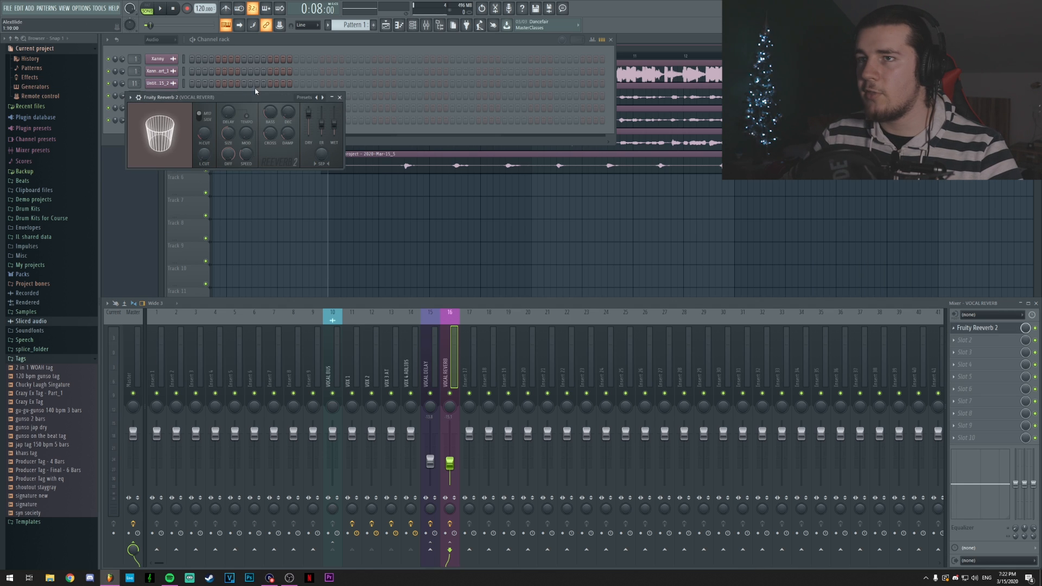
{"action": "left_click_drag", "start_coordinate": [424, 133], "coordinate": [449, 128]}
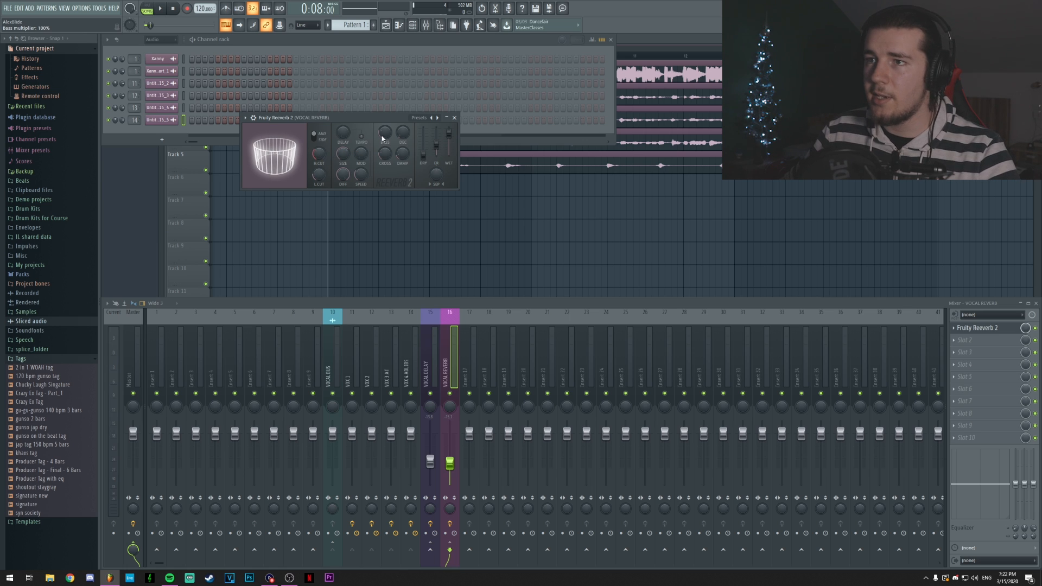
Balance the VOCAL REVERB fader during playback and lower the VOCAL DELAY fader slightly.
{"action": "key", "text": "space"}
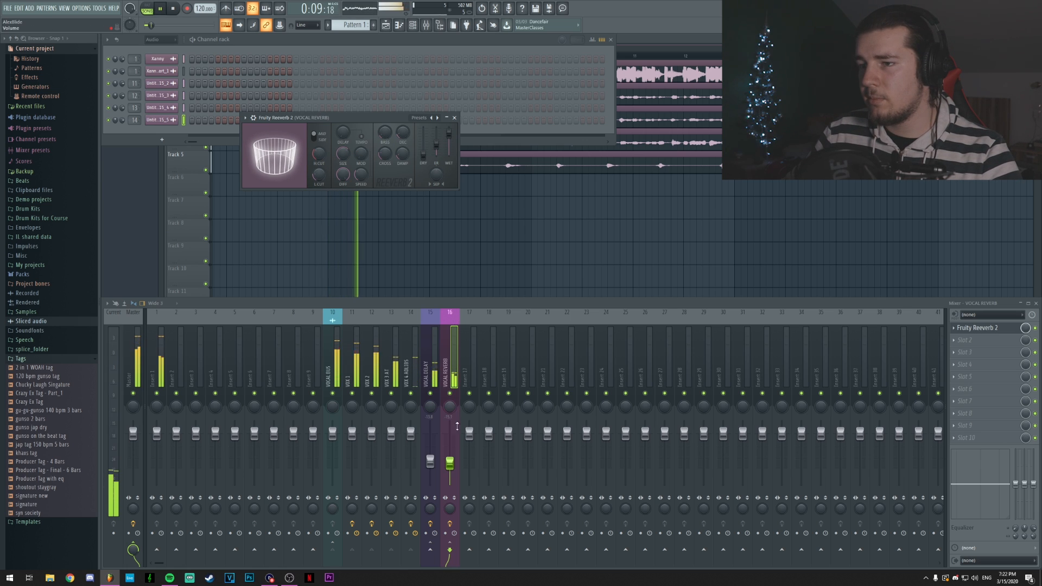
{"action": "left_click_drag", "start_coordinate": [449, 463], "coordinate": [450, 454]}
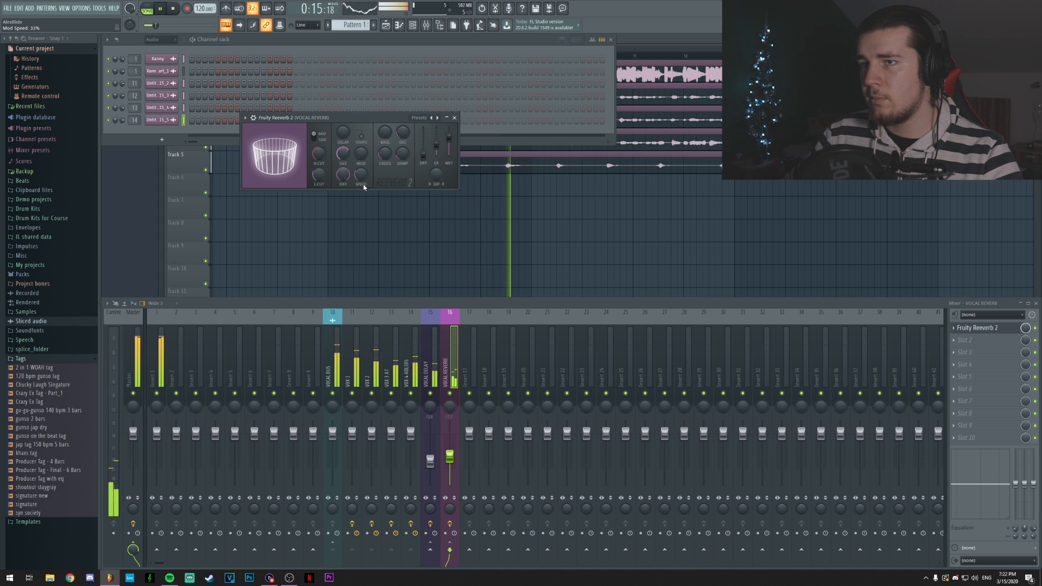
{"action": "mouse_move", "coordinate": [449, 458]}
{"action": "left_mouse_down"}
{"action": "mouse_move", "coordinate": [430, 465]}
{"action": "mouse_move", "coordinate": [453, 465]}
{"action": "left_mouse_up"}
{"action": "left_click", "coordinate": [411, 433]}
{"action": "right_click", "coordinate": [414, 434]}
{"action": "left_click", "coordinate": [435, 474]}
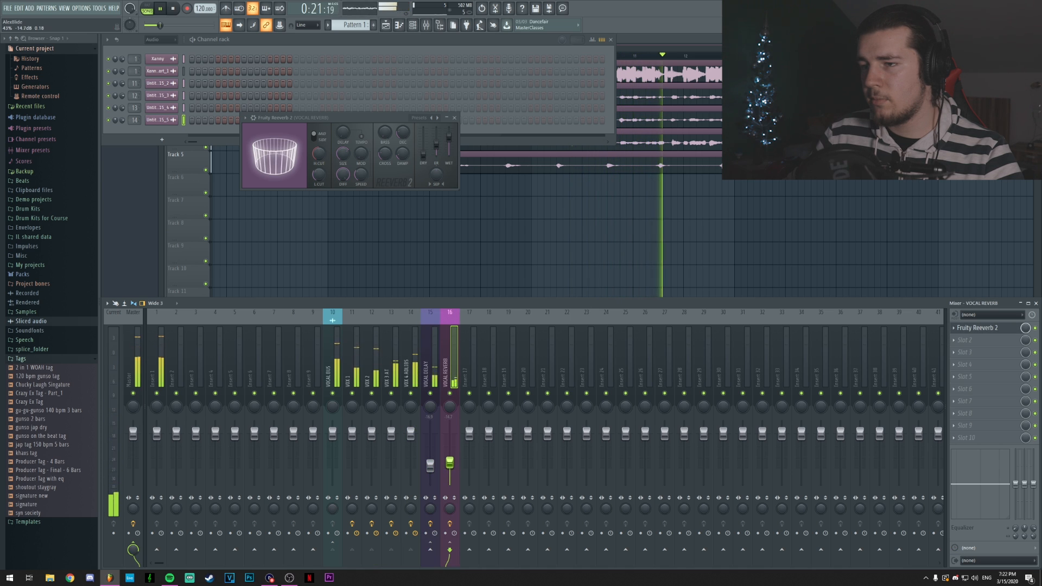
Add Fruity Parametric EQ 2 after the reverb on the VOCAL REVERB track.
{"action": "left_click", "coordinate": [996, 342]}
{"action": "left_click", "coordinate": [846, 363]}
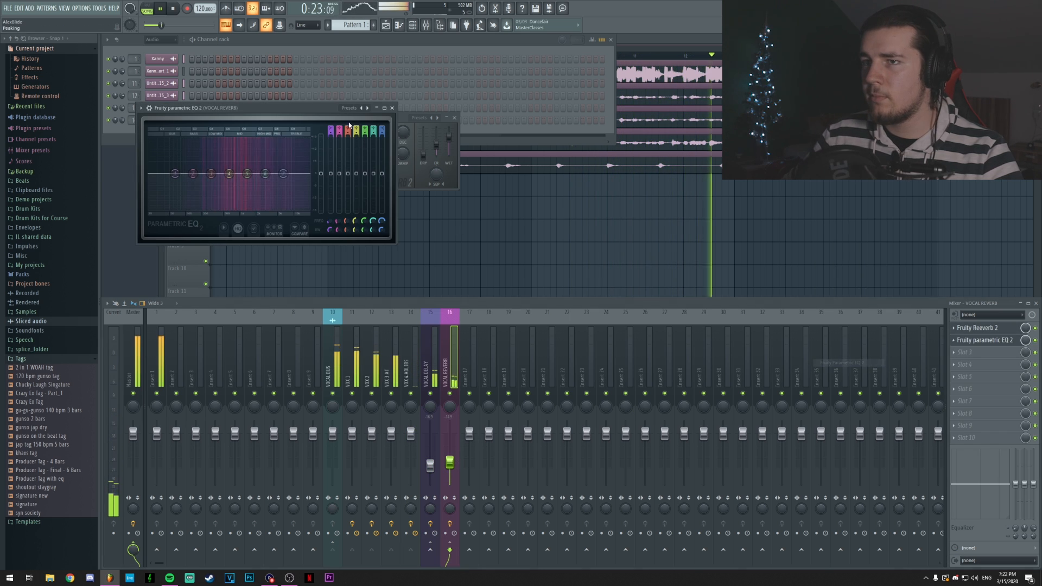
Roll off the low end of VOCAL REVERB with a high-pass EQ band, raise its fader slightly, and stop playback.
{"action": "left_click_drag", "start_coordinate": [332, 130], "coordinate": [332, 141]}
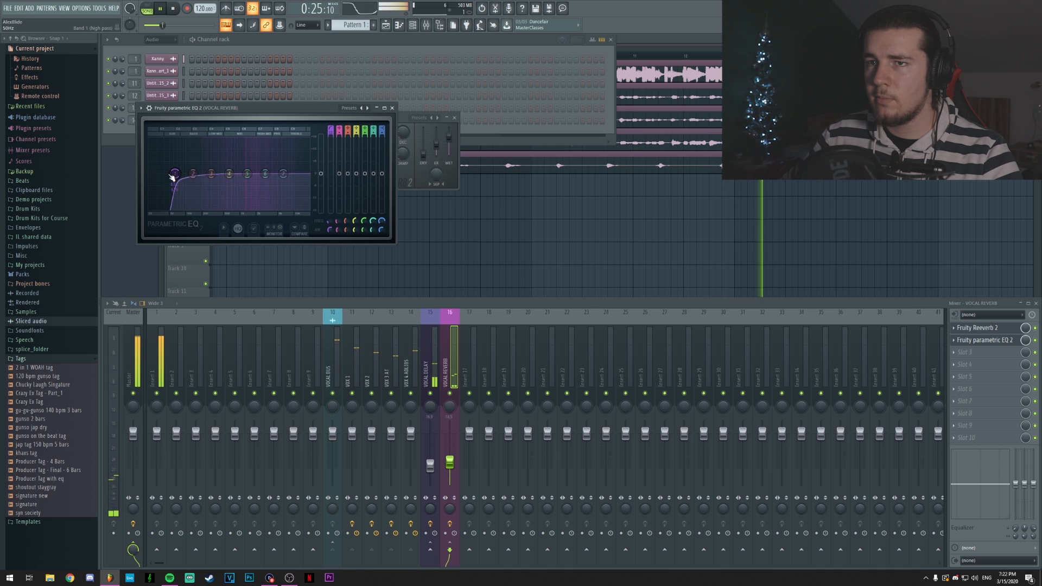
{"action": "left_click_drag", "start_coordinate": [175, 174], "coordinate": [237, 181]}
{"action": "left_click_drag", "start_coordinate": [450, 462], "coordinate": [449, 452]}
{"action": "key", "text": "space"}
{"action": "key", "text": "F12"}
{"action": "left_click", "coordinate": [427, 25]}
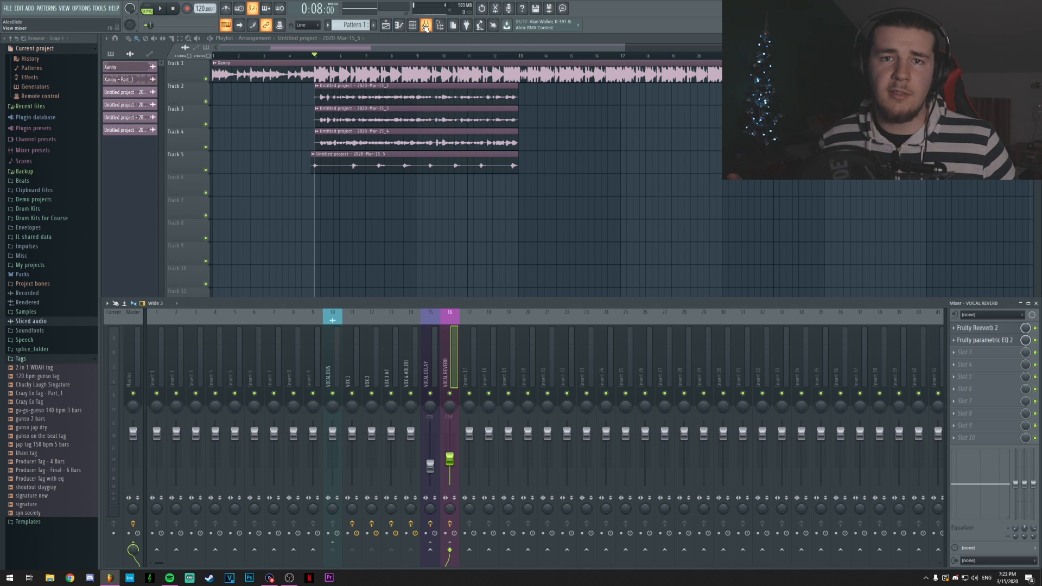
Rename mixer track Insert 1 as BEAT and colour it orange.
{"action": "left_click", "coordinate": [324, 365]}
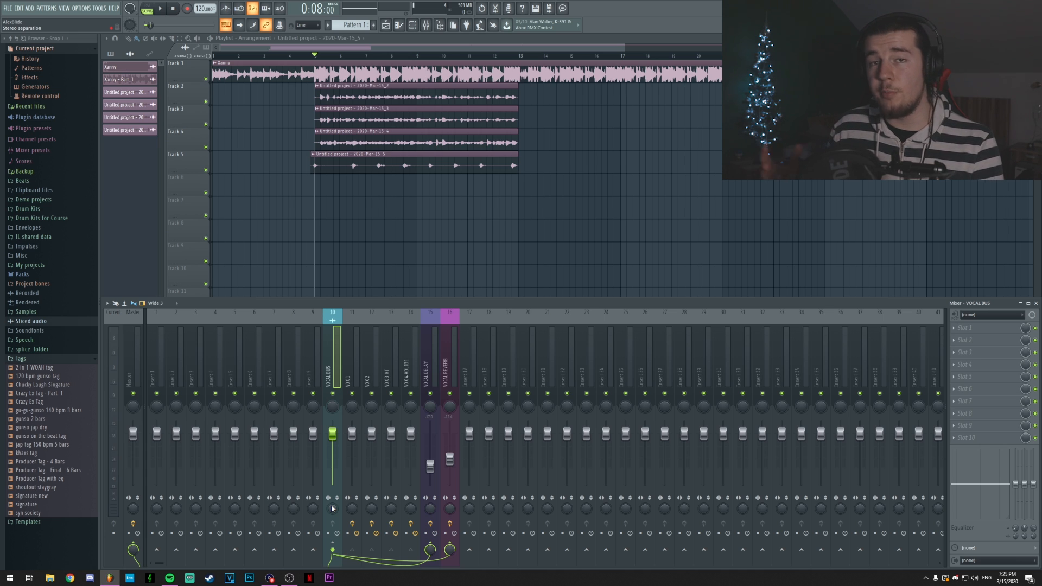
{"action": "left_click", "coordinate": [160, 369]}
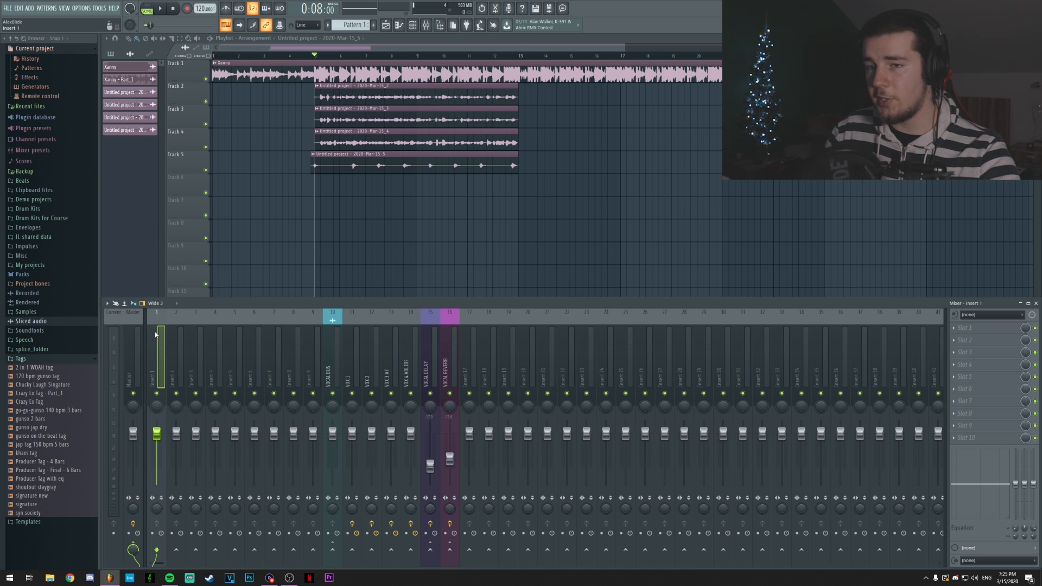
{"action": "key", "text": "F2"}
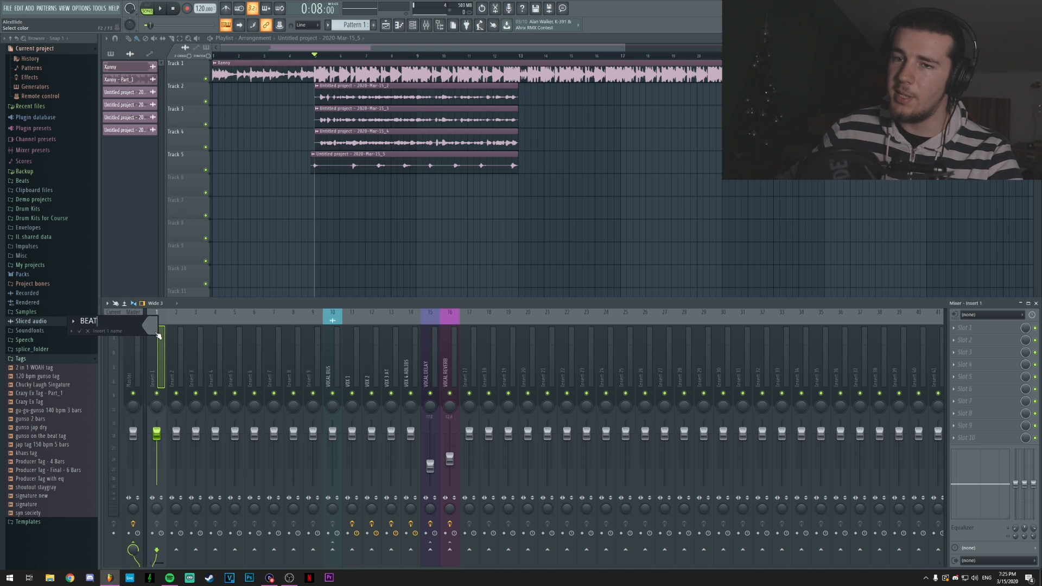
{"action": "type", "text": "BEAT"}
{"action": "left_click", "coordinate": [157, 335]}
{"action": "left_click", "coordinate": [273, 318]}
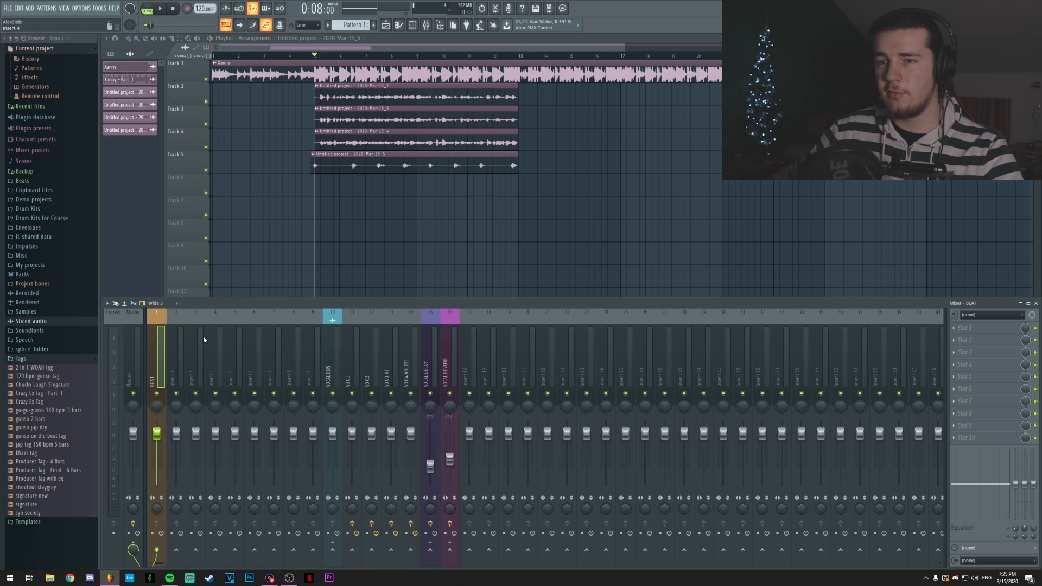
Load Fruity Parametric EQ 2 in the first effect slot of both BEAT and VOCAL BUS, keeping only the VOCAL BUS EQ open.
{"action": "left_click", "coordinate": [966, 328]}
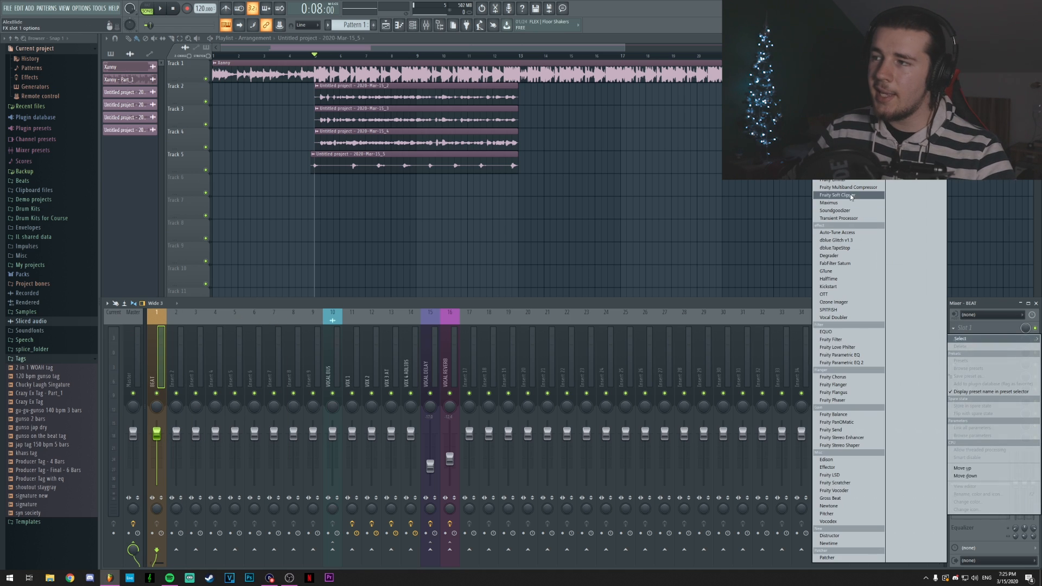
{"action": "left_click", "coordinate": [841, 363]}
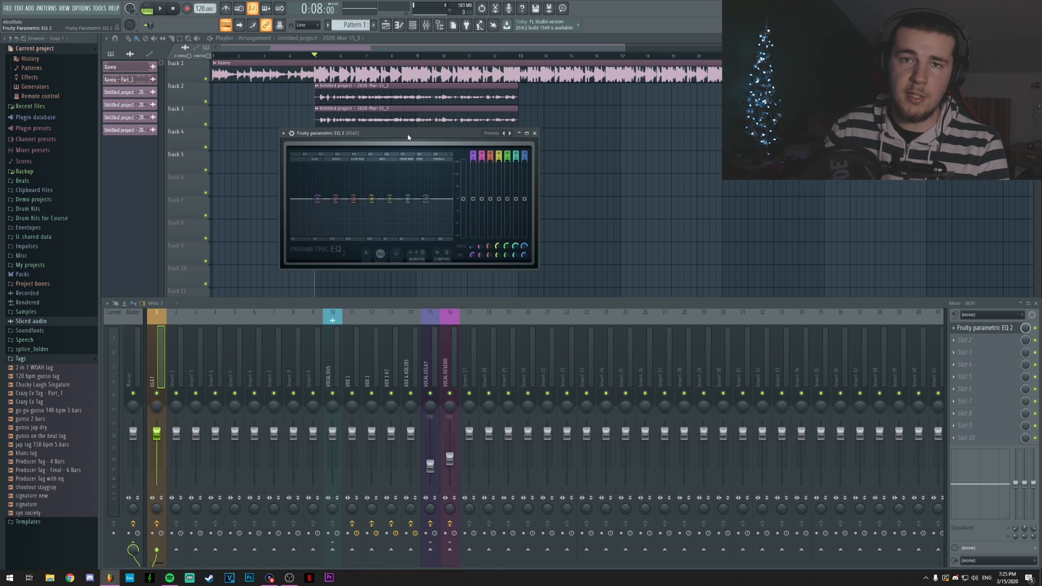
{"action": "left_click", "coordinate": [336, 360]}
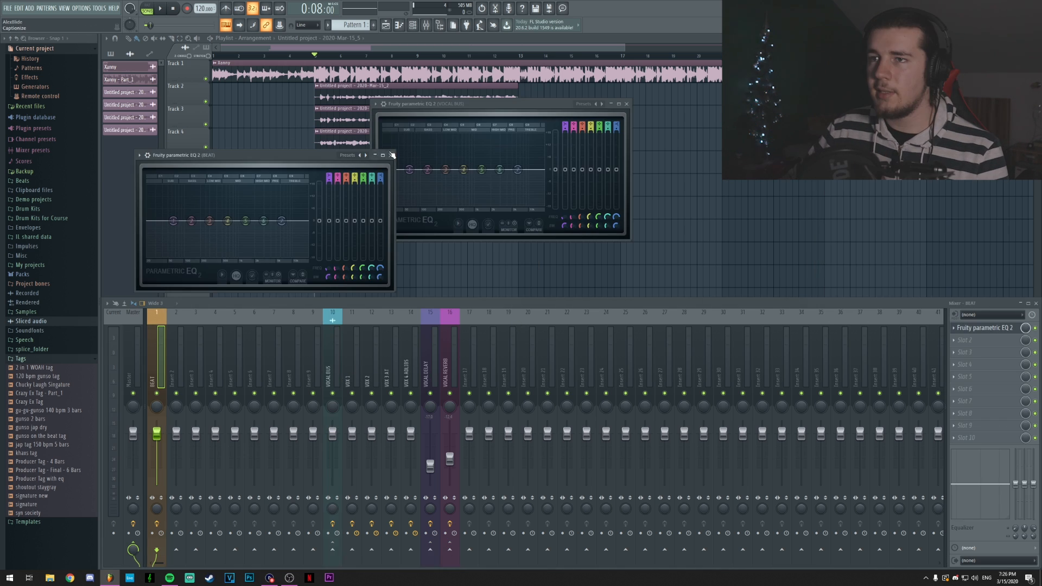
{"action": "left_click", "coordinate": [392, 156]}
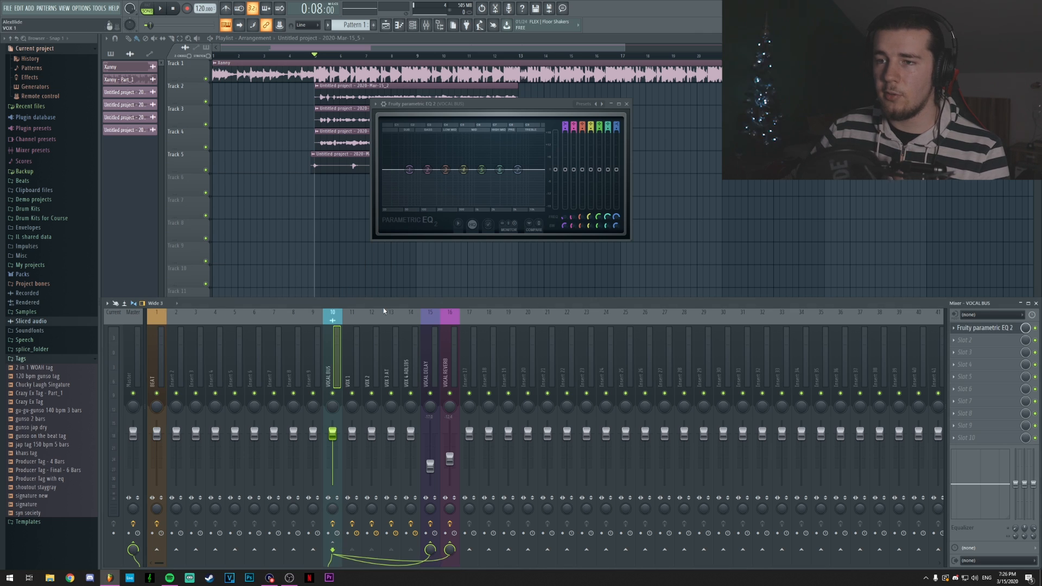
Play the vocals with BEAT muted and examine their dominant frequencies in the enlarged VOCAL BUS EQ.
{"action": "left_click_drag", "start_coordinate": [353, 394], "coordinate": [472, 394]}
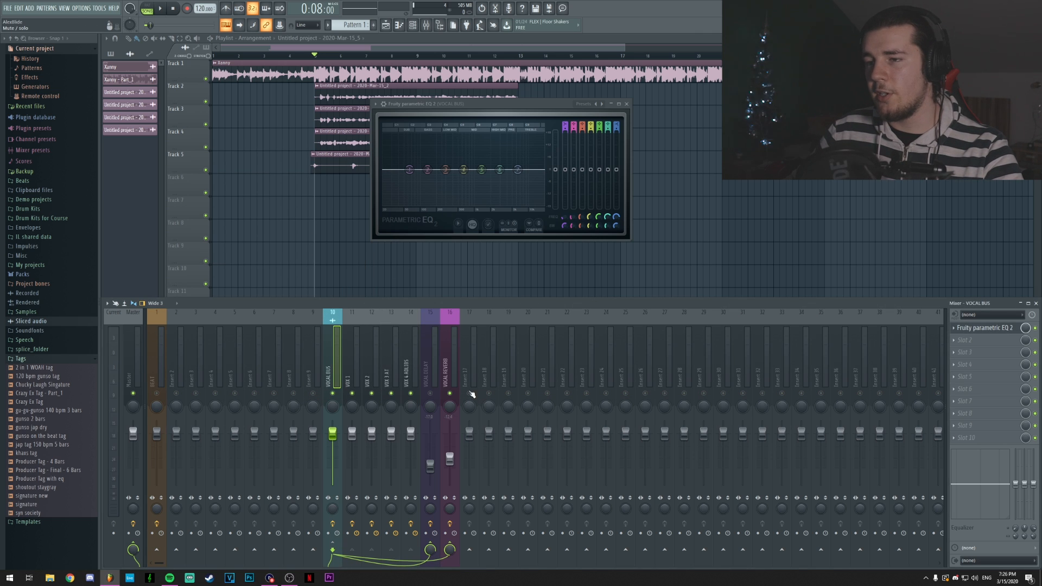
{"action": "left_click", "coordinate": [430, 393]}
{"action": "left_click_drag", "start_coordinate": [630, 238], "coordinate": [705, 273]}
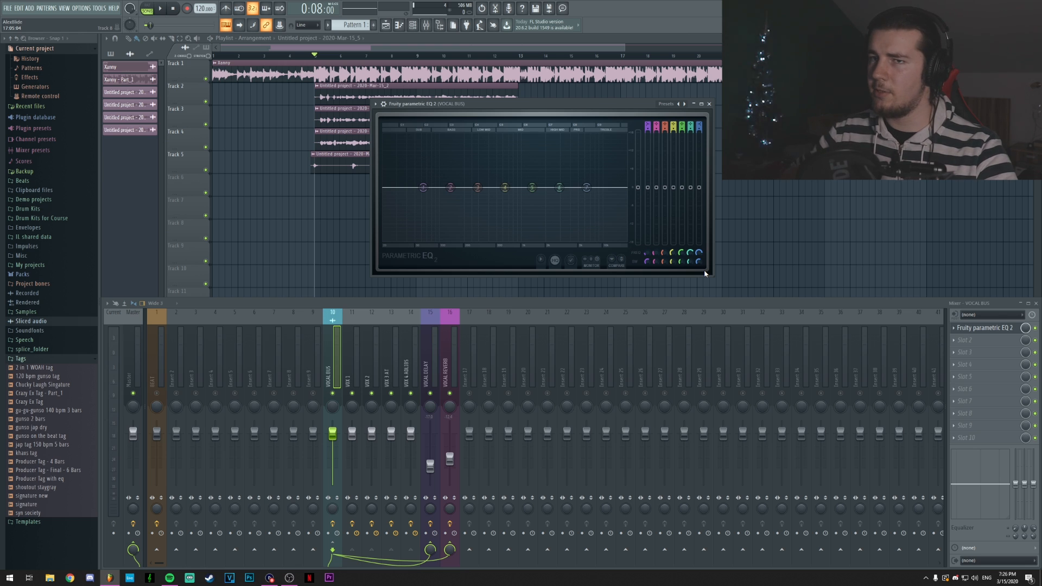
{"action": "key", "text": "space"}
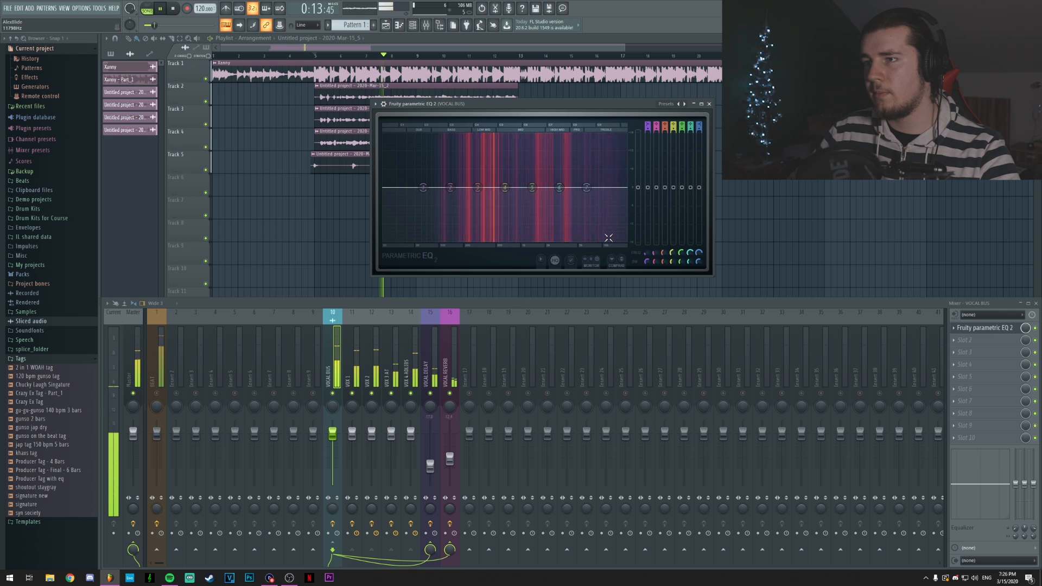
{"action": "key", "text": "space"}
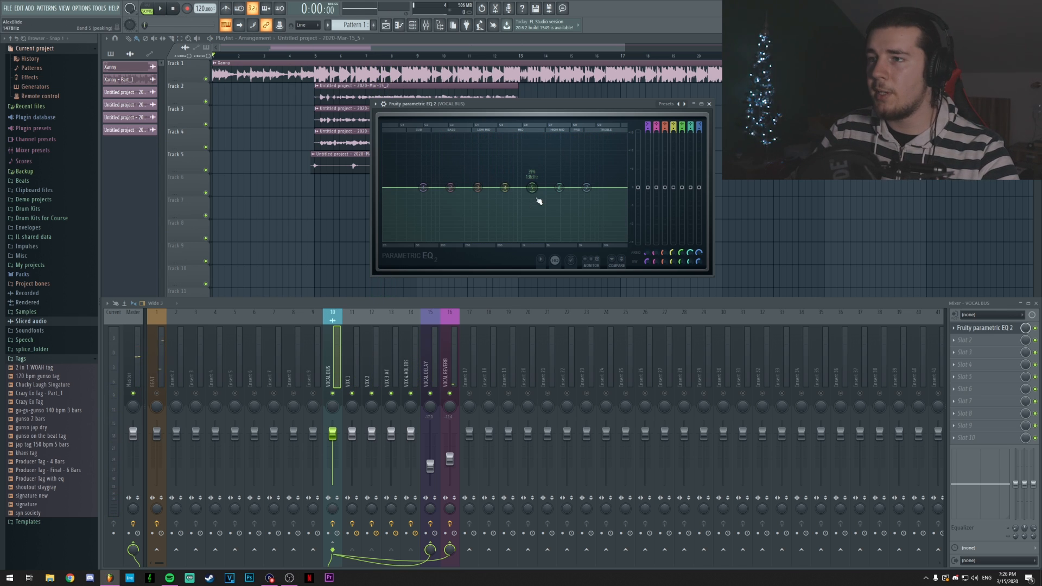
{"action": "left_click", "coordinate": [710, 104]}
Unmute BEAT and make two slight mid-range cuts in its parametric EQ with bands 4 and 5.
{"action": "left_click", "coordinate": [166, 365]}
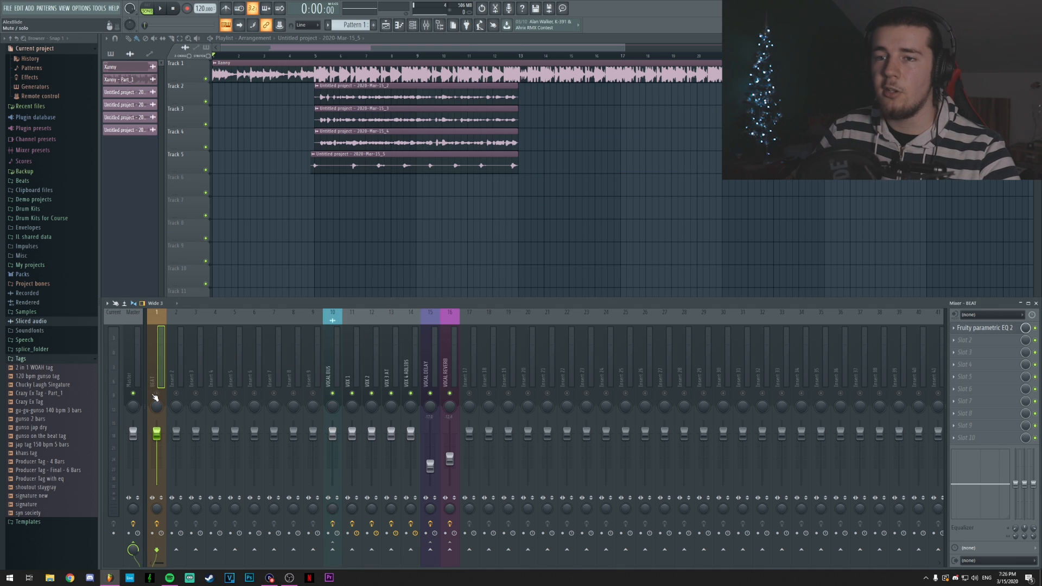
{"action": "left_click", "coordinate": [988, 333]}
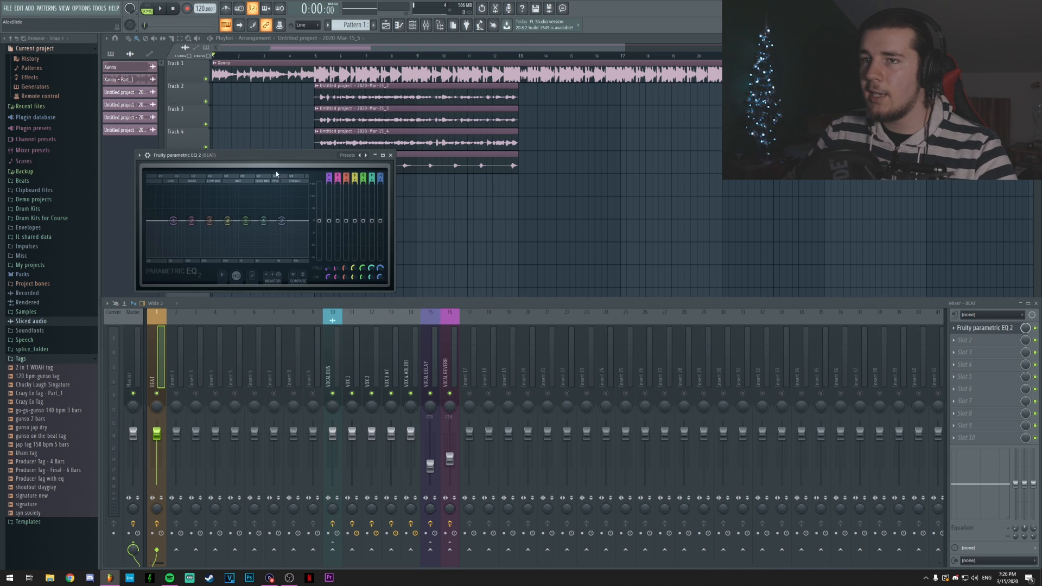
{"action": "left_click_drag", "start_coordinate": [600, 228], "coordinate": [704, 293]}
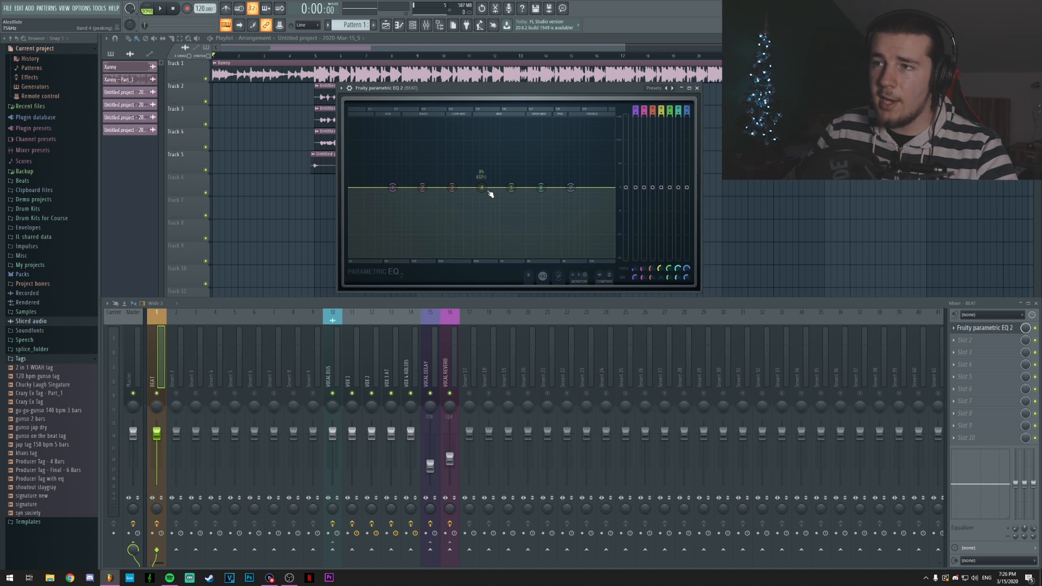
{"action": "left_click_drag", "start_coordinate": [483, 191], "coordinate": [527, 196]}
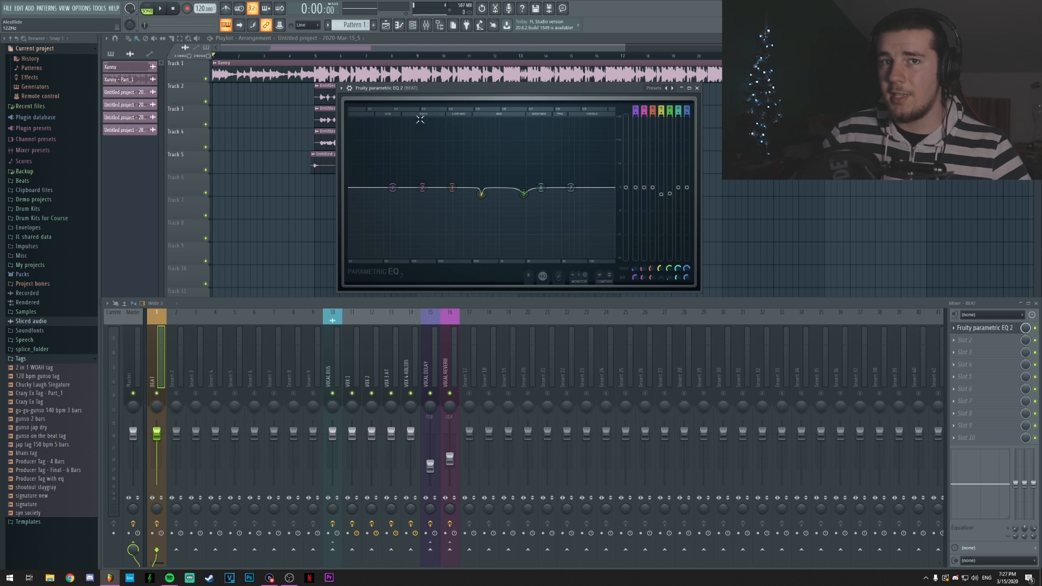
{"action": "left_click", "coordinate": [697, 88]}
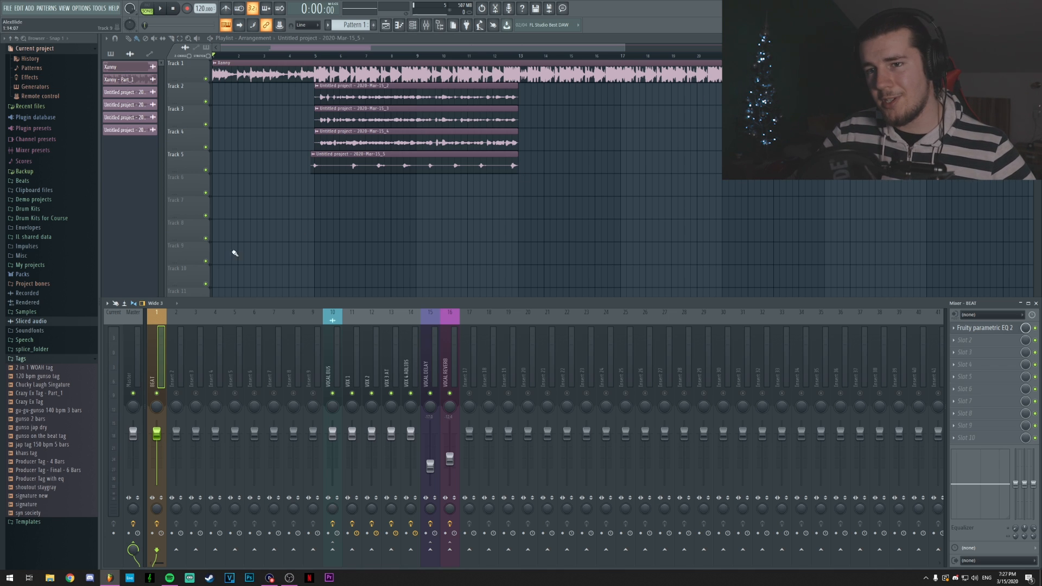
Enable Insert 2 and load the sidechain preset from the Presets folder of GUNSO's Rumble Kit onto it.
{"action": "left_click", "coordinate": [177, 394]}
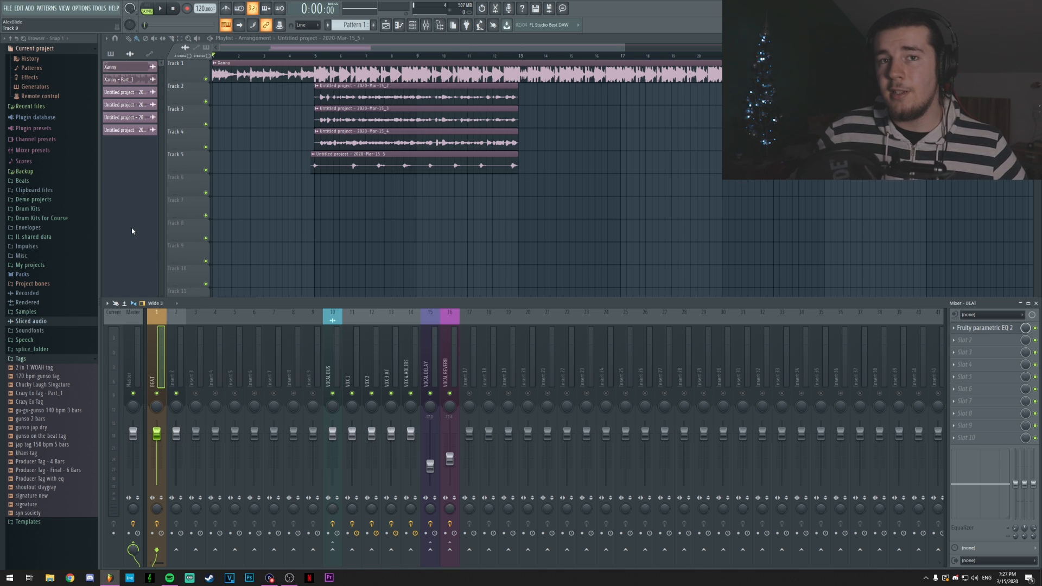
{"action": "left_click", "coordinate": [51, 209]}
{"action": "left_click", "coordinate": [39, 238]}
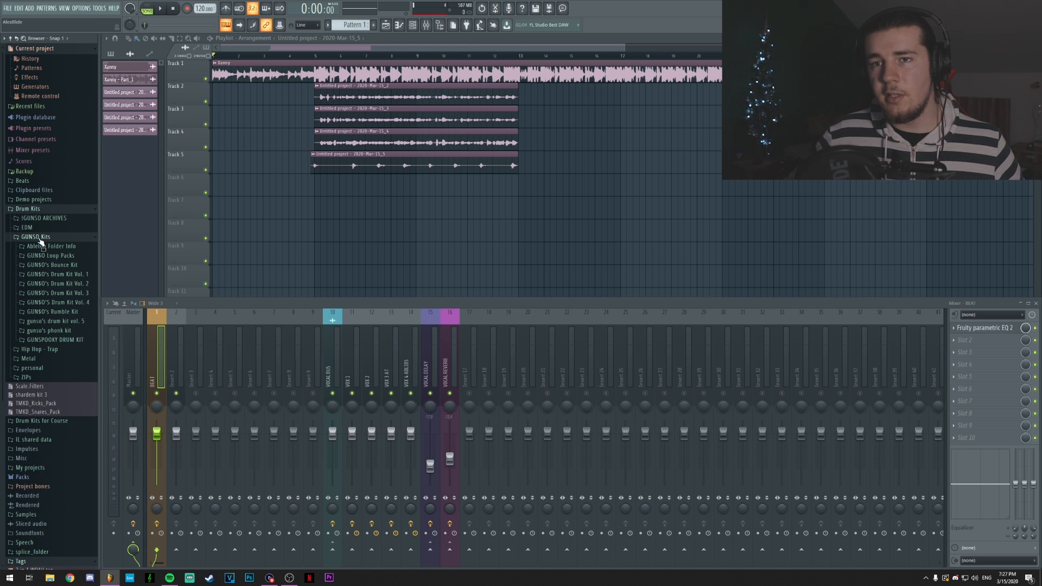
{"action": "left_click", "coordinate": [64, 321]}
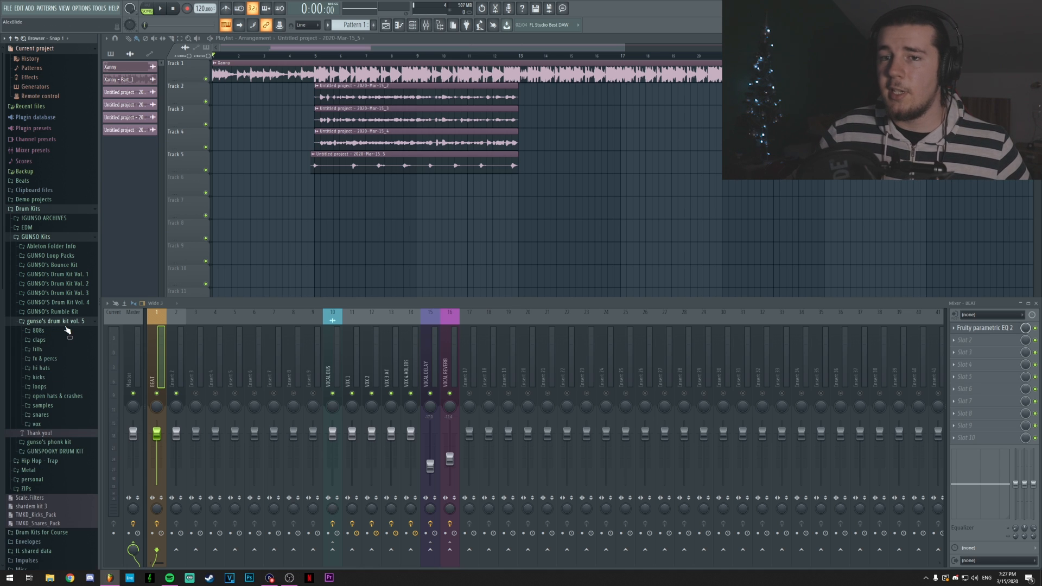
{"action": "left_click", "coordinate": [70, 313]}
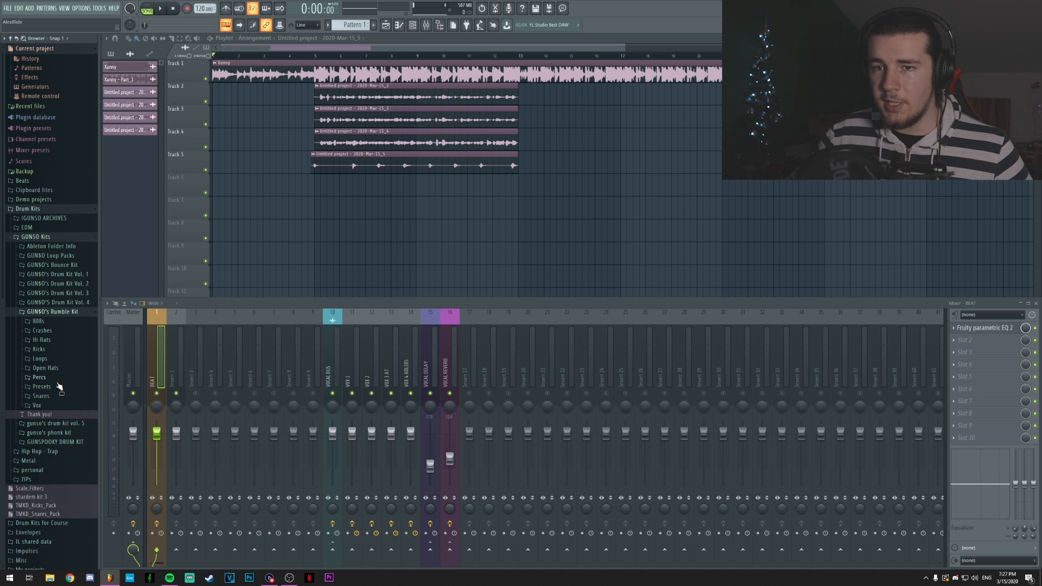
{"action": "left_click", "coordinate": [53, 380]}
{"action": "left_click", "coordinate": [53, 380]}
{"action": "left_click", "coordinate": [52, 387]}
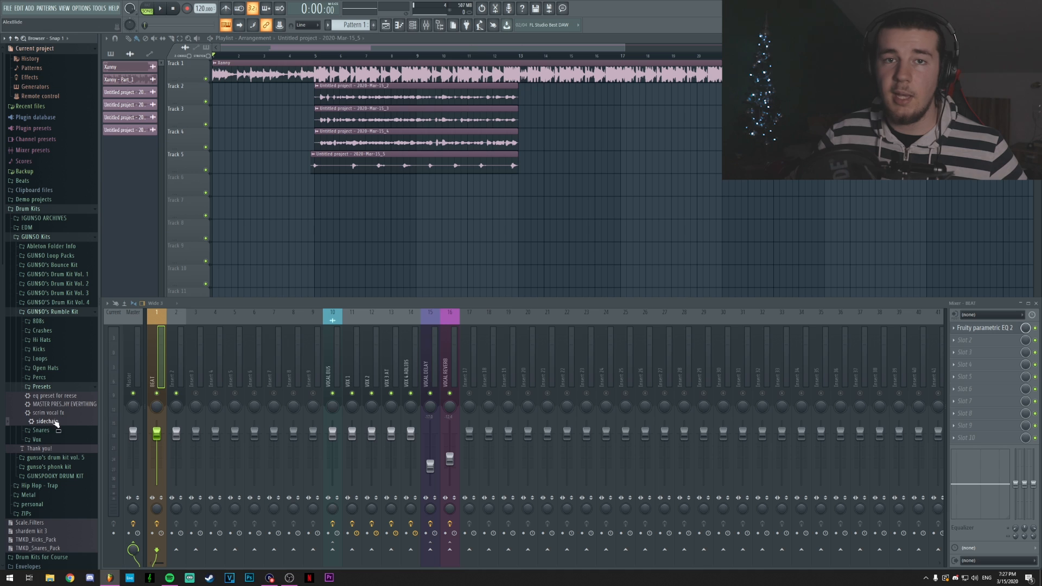
{"action": "left_click", "coordinate": [180, 369]}
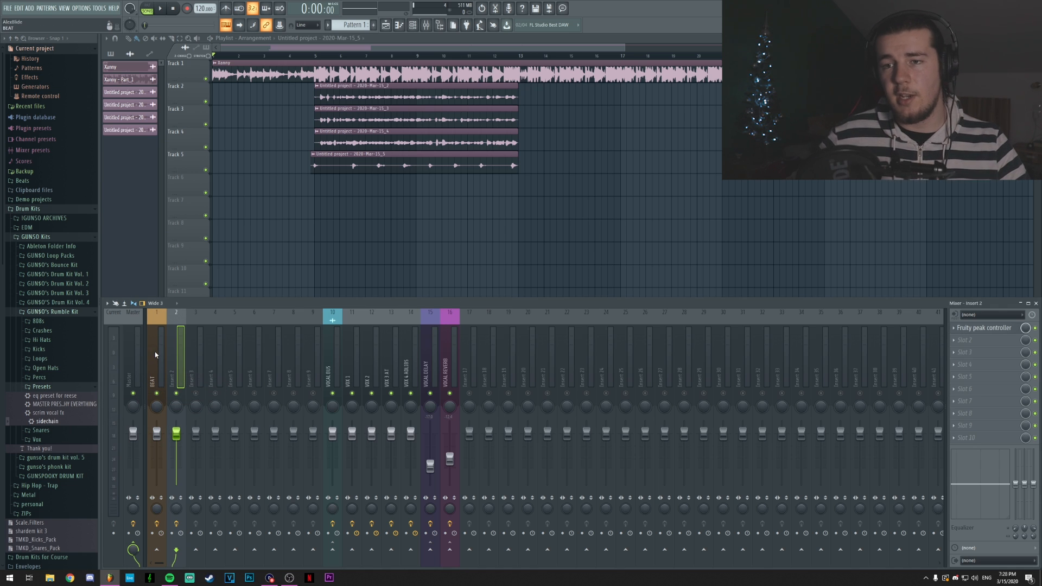
Rename Insert 2 as SIDECHAIN with a blue colour, and route VOCAL BUS to it.
{"action": "left_click", "coordinate": [54, 312]}
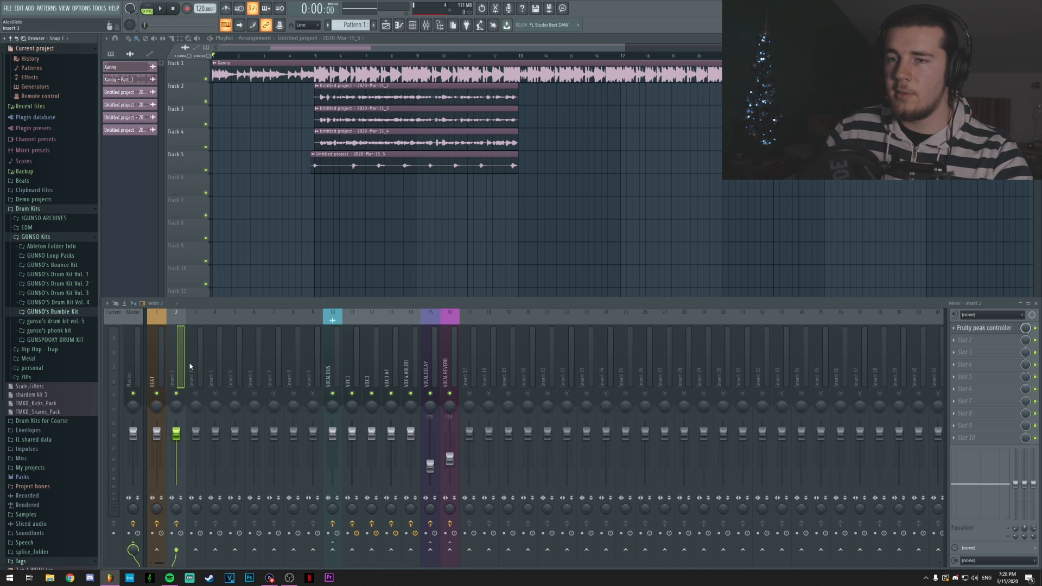
{"action": "key", "text": "F2"}
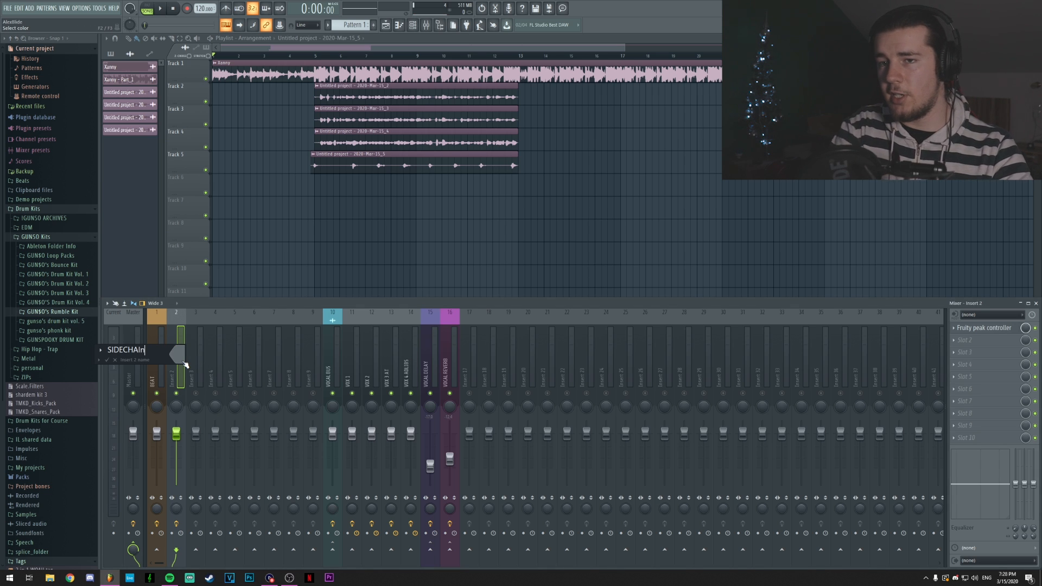
{"action": "type", "text": "SIDECHAIN"}
{"action": "key", "text": "Return"}
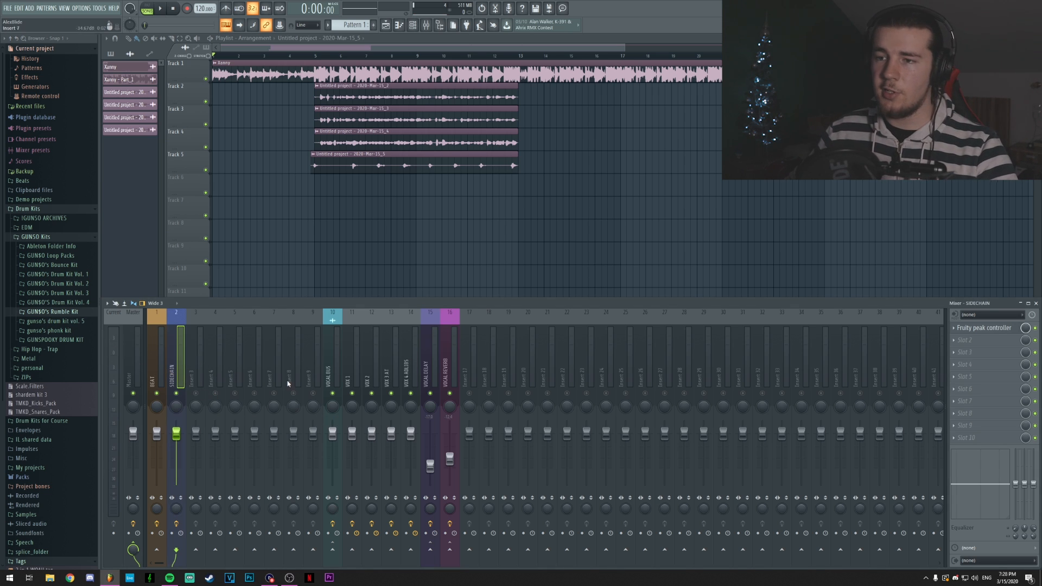
{"action": "left_click", "coordinate": [332, 358]}
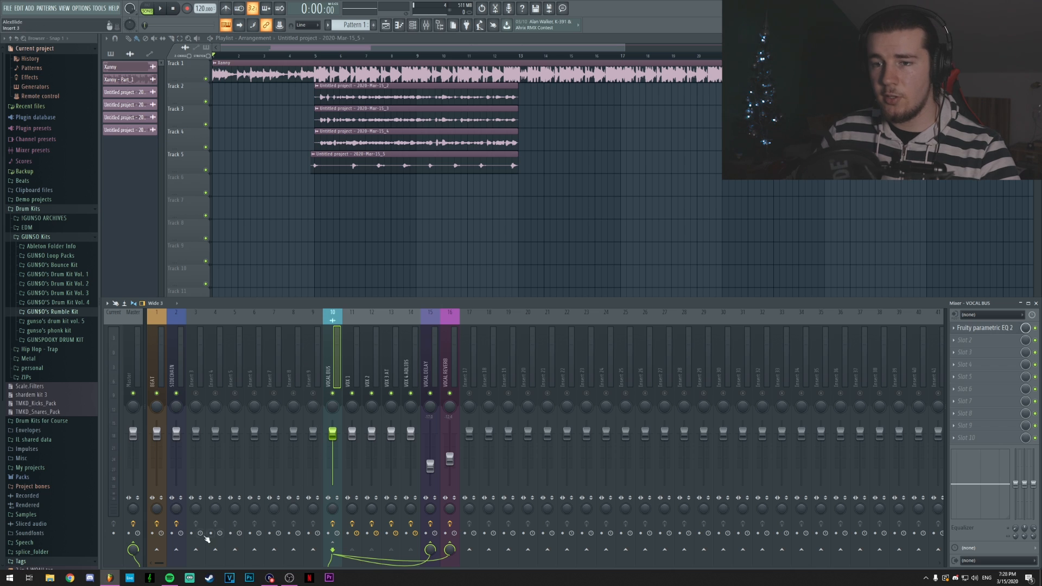
{"action": "left_click", "coordinate": [176, 549]}
Link the BEAT volume fader to the internal controller Peak ctrl - Peak with the inverted mapping formula 1-Input.
{"action": "left_click", "coordinate": [153, 382]}
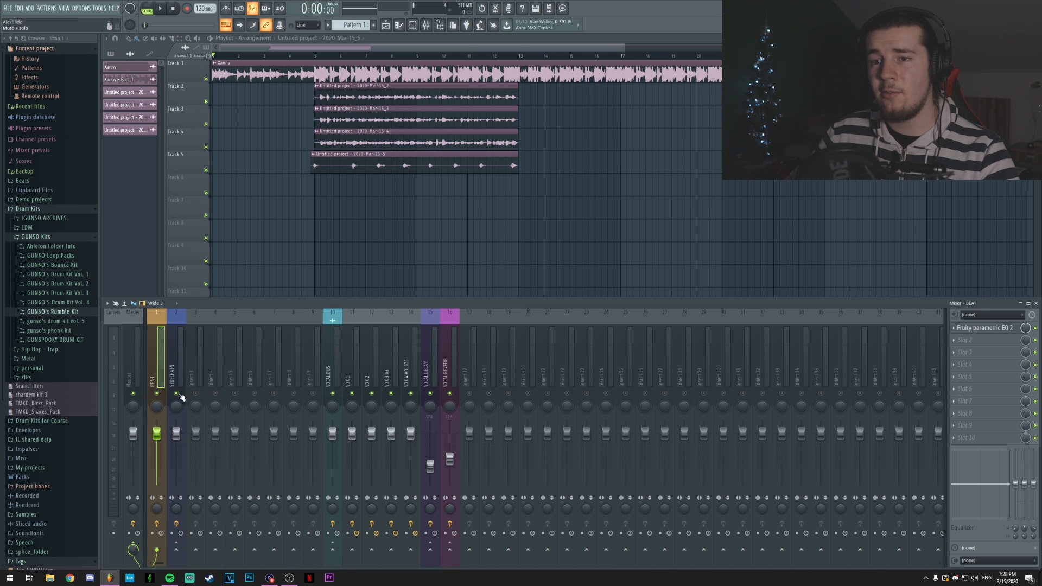
{"action": "right_click", "coordinate": [156, 434]}
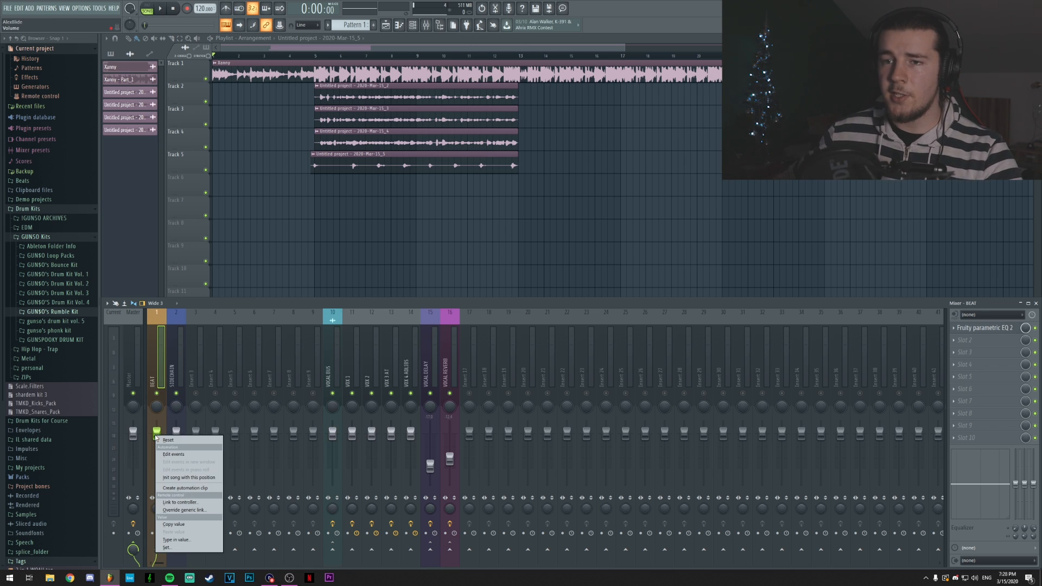
{"action": "left_click", "coordinate": [179, 502]}
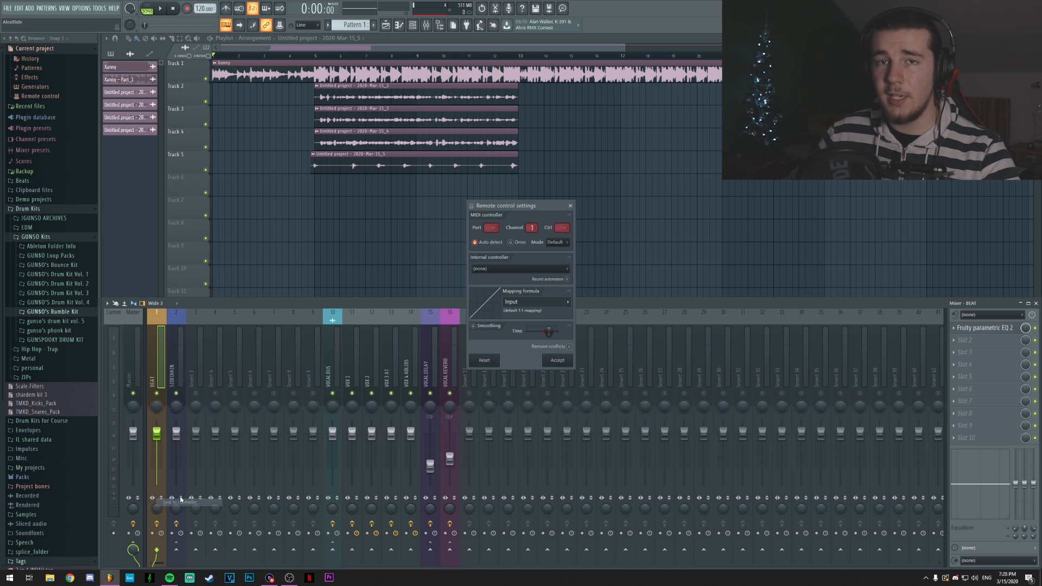
{"action": "left_click", "coordinate": [476, 269]}
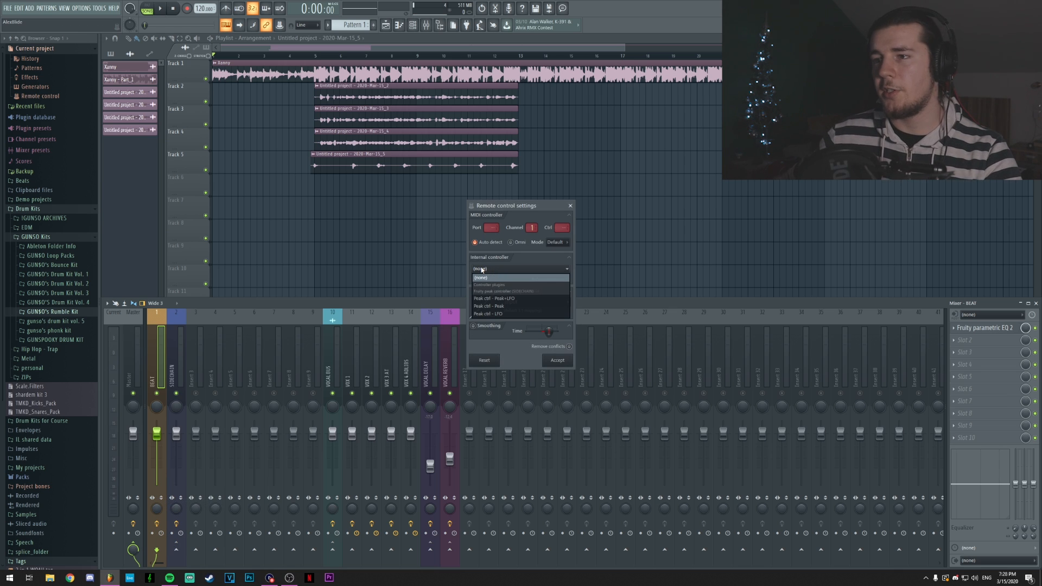
{"action": "left_click", "coordinate": [494, 305]}
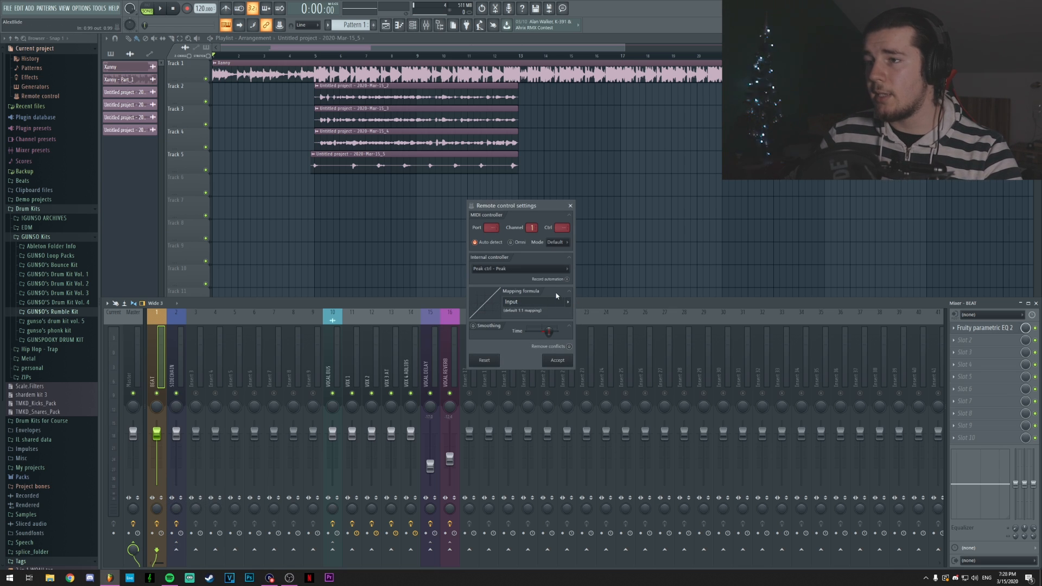
{"action": "left_click", "coordinate": [567, 301]}
{"action": "left_click", "coordinate": [583, 326]}
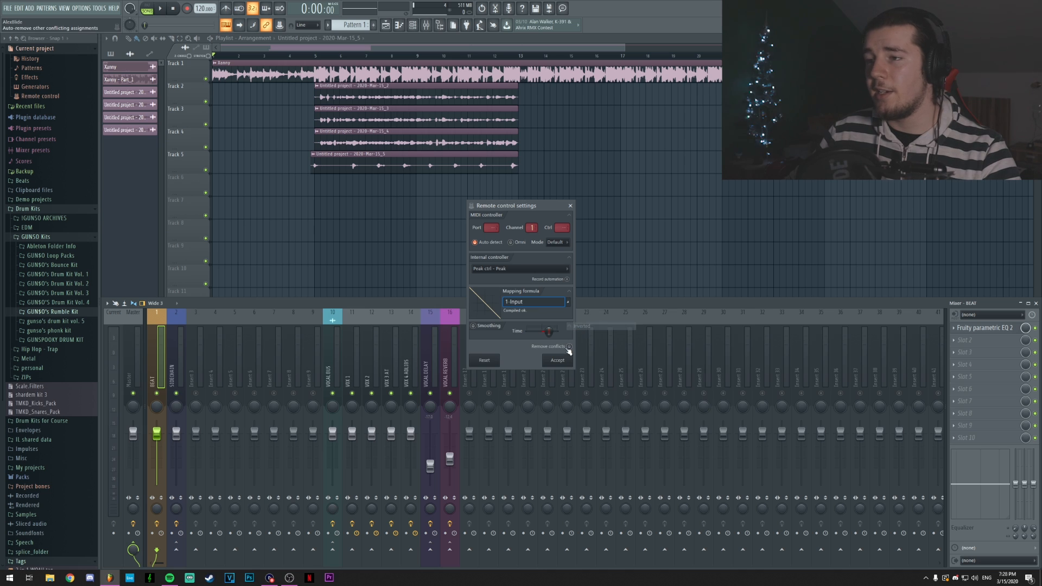
{"action": "left_click", "coordinate": [558, 360]}
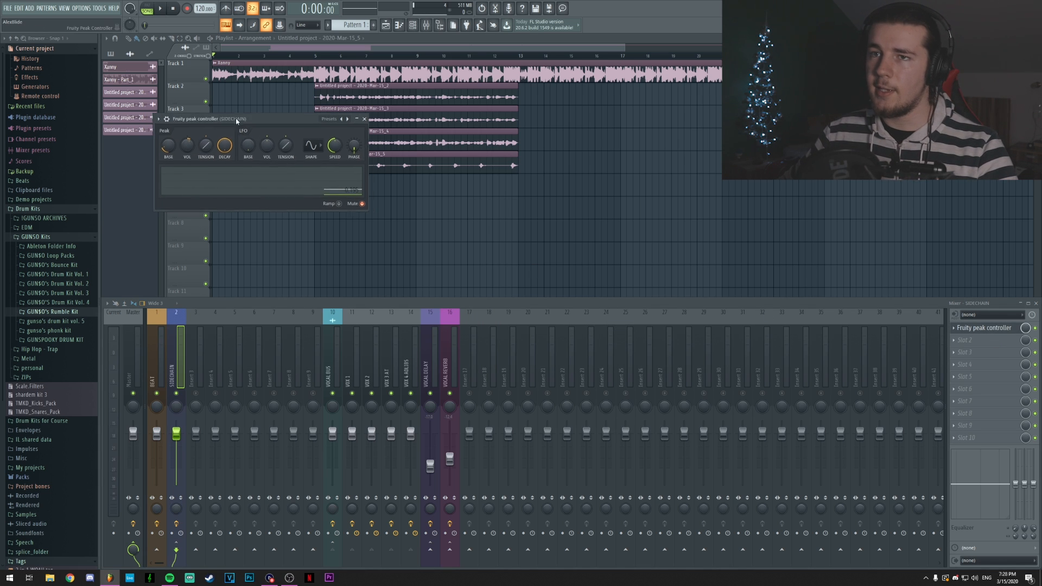
Play the song with SIDECHAIN's peak controller open and raise its peak volume to 200% to exaggerate the ducking.
{"action": "left_click_drag", "start_coordinate": [236, 120], "coordinate": [373, 141]}
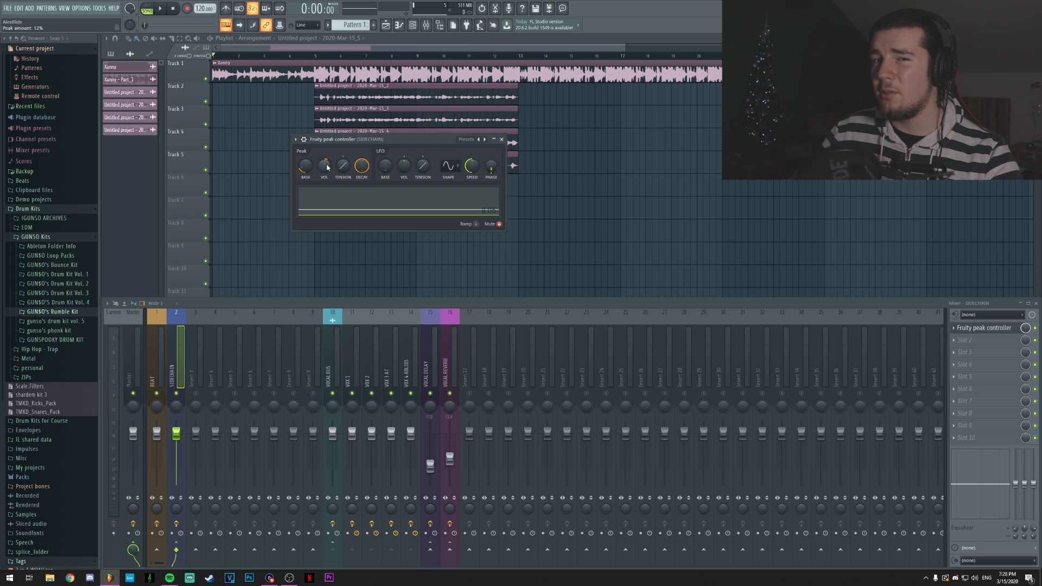
{"action": "left_click", "coordinate": [289, 55]}
{"action": "left_click", "coordinate": [427, 25]}
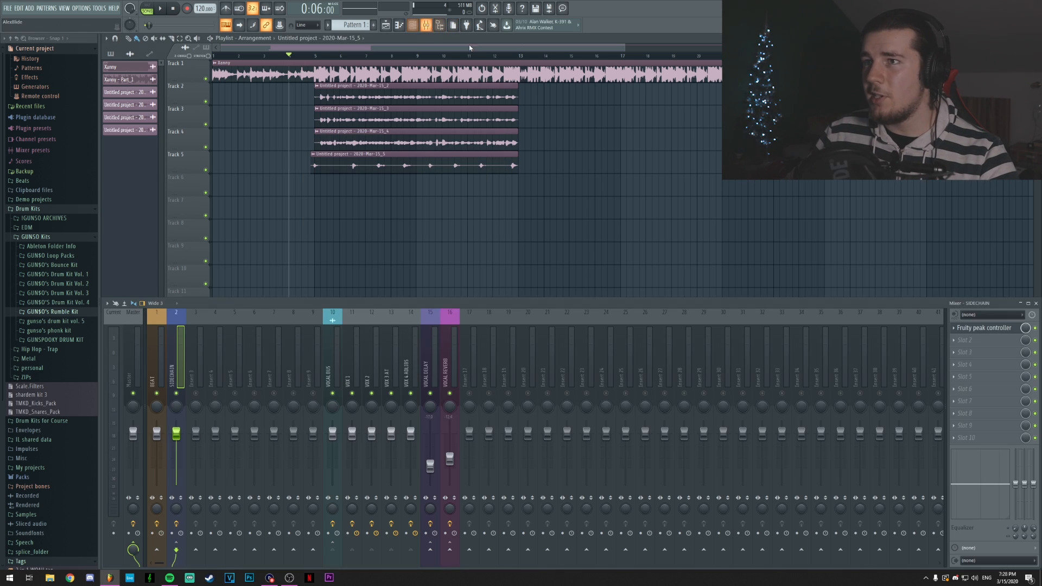
{"action": "left_click", "coordinate": [1003, 329]}
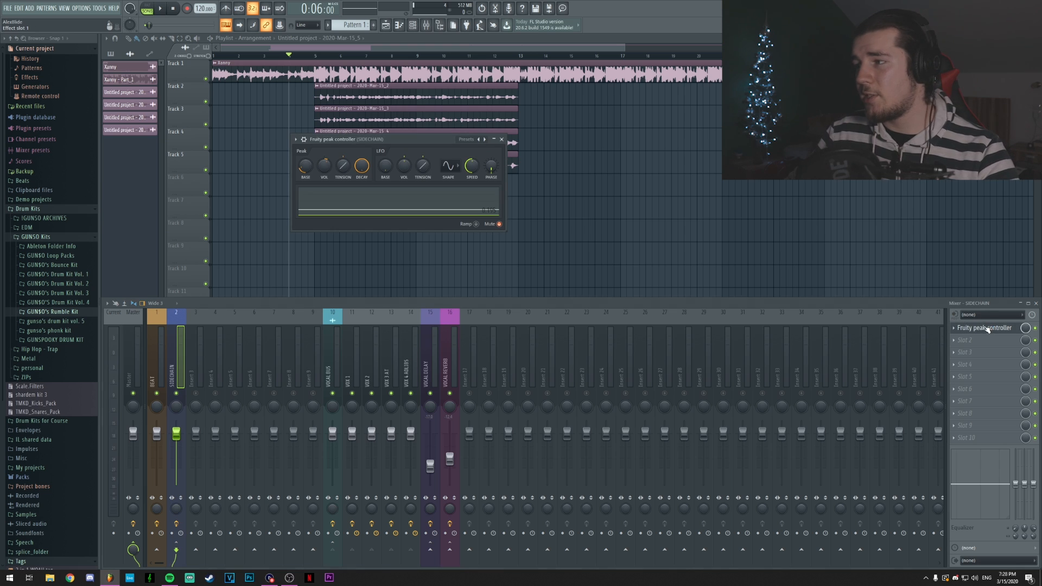
{"action": "left_click_drag", "start_coordinate": [345, 139], "coordinate": [398, 152]}
{"action": "key", "text": "space"}
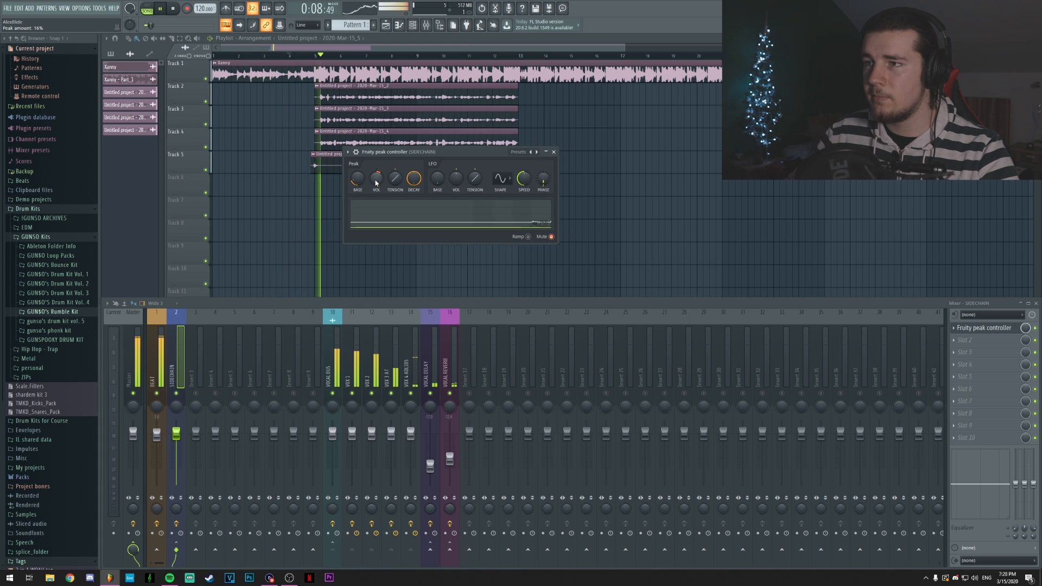
{"action": "left_click_drag", "start_coordinate": [376, 183], "coordinate": [376, 152]}
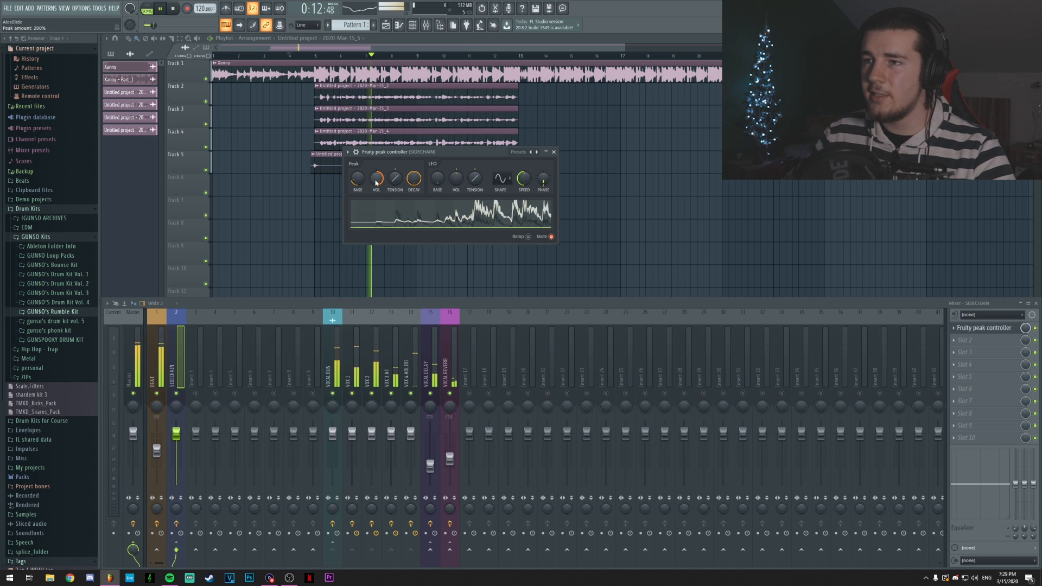
{"action": "key", "text": "space"}
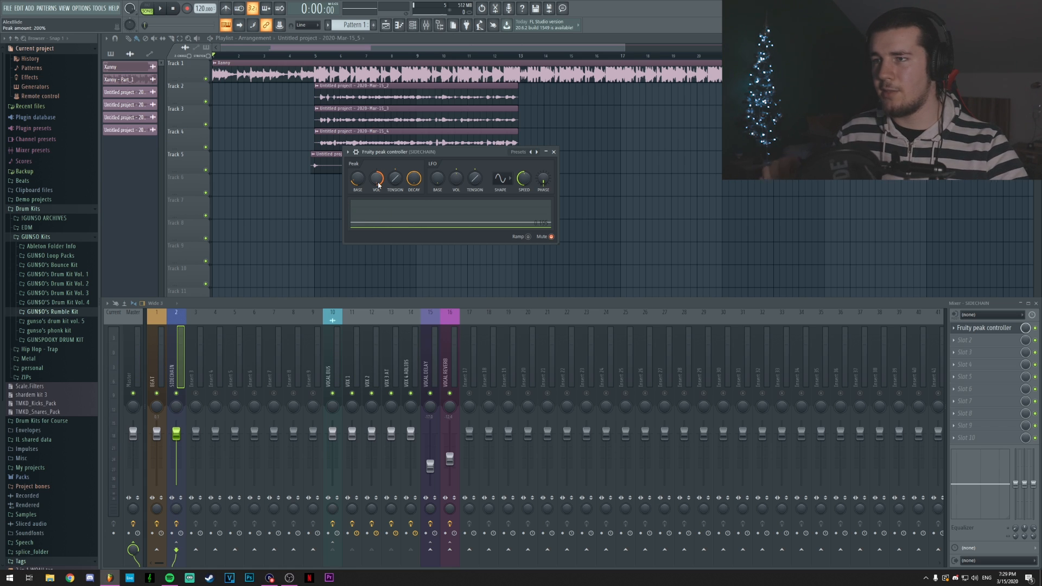
Lower the SIDECHAIN peak controller's peak volume to 22% and fine-tune it slightly while playing the vocals over the beat.
{"action": "left_click_drag", "start_coordinate": [378, 185], "coordinate": [378, 228]}
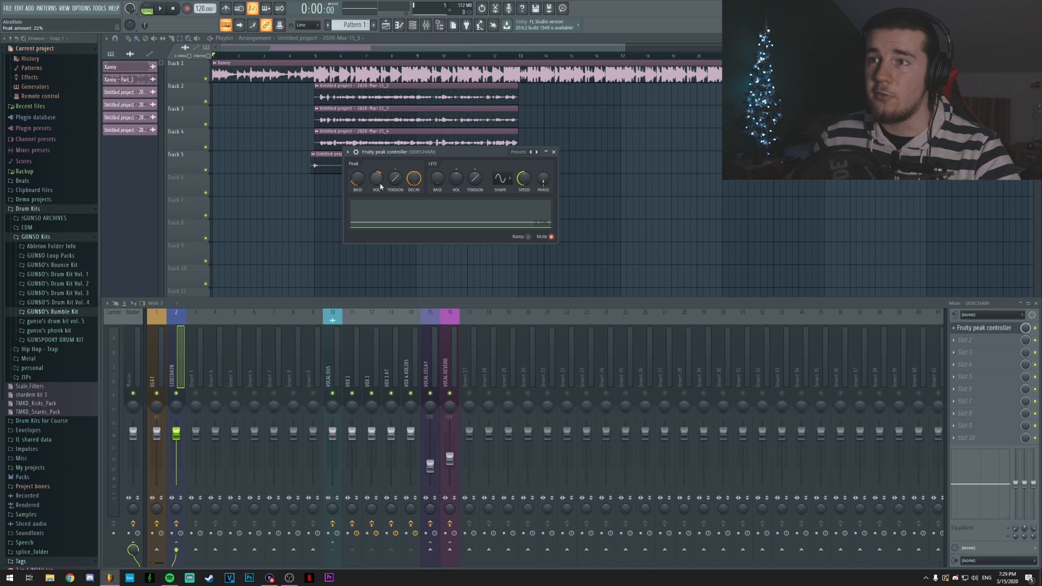
{"action": "key", "text": "space"}
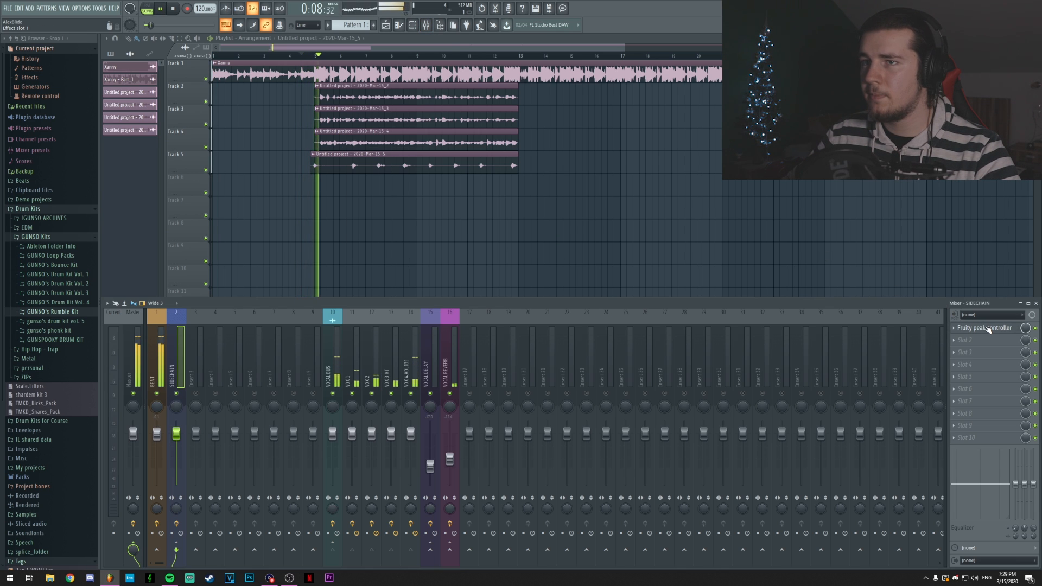
{"action": "left_click", "coordinate": [982, 327]}
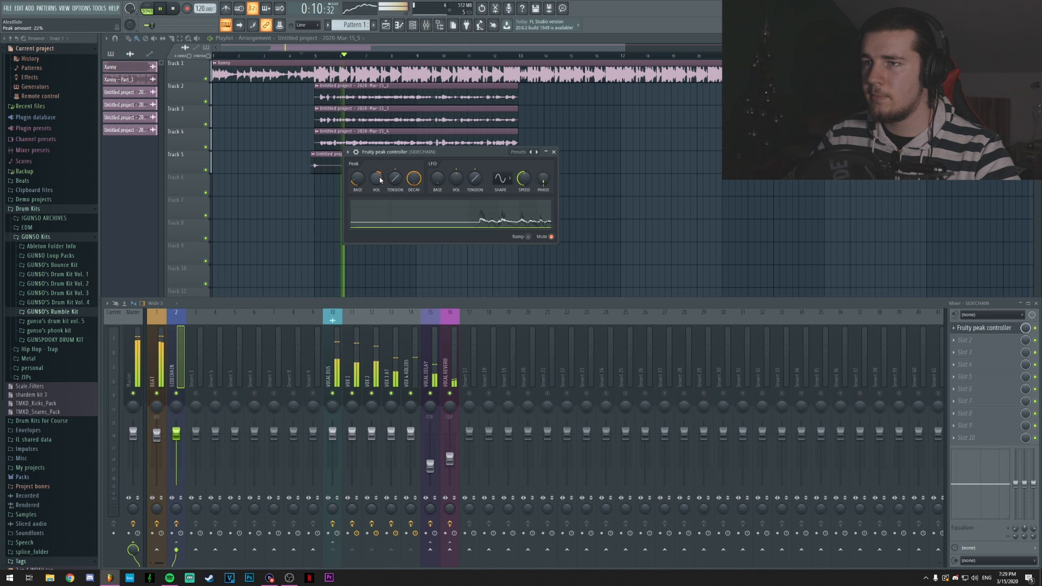
{"action": "left_click_drag", "start_coordinate": [379, 180], "coordinate": [380, 181]}
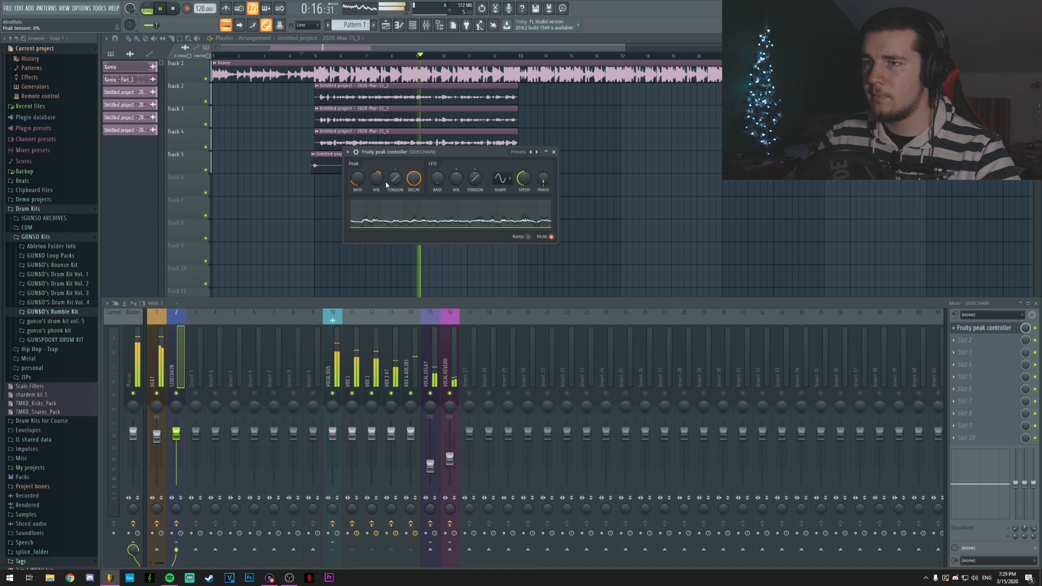
{"action": "left_click_drag", "start_coordinate": [380, 180], "coordinate": [380, 181]}
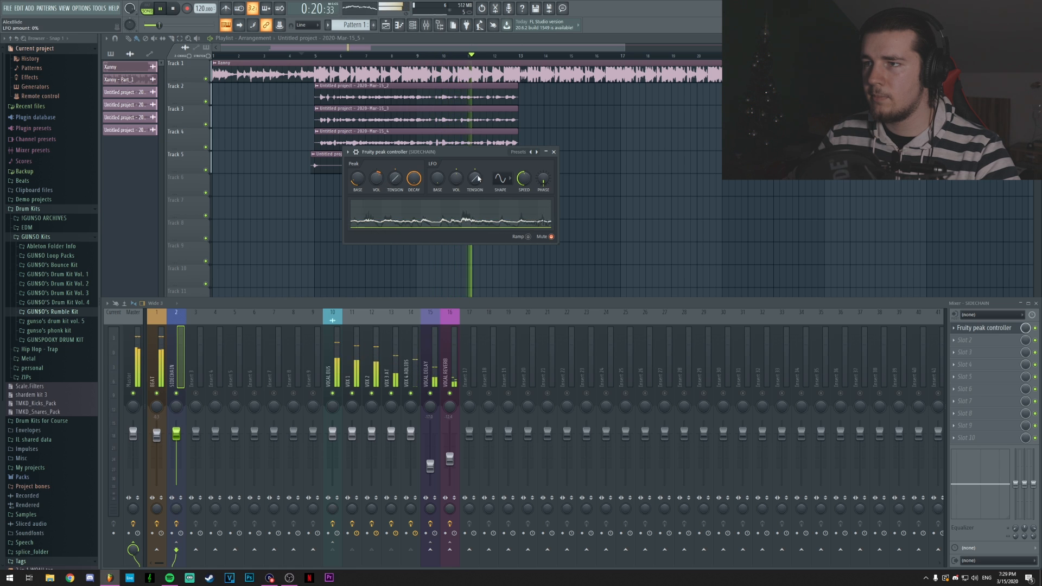
{"action": "left_click", "coordinate": [554, 153]}
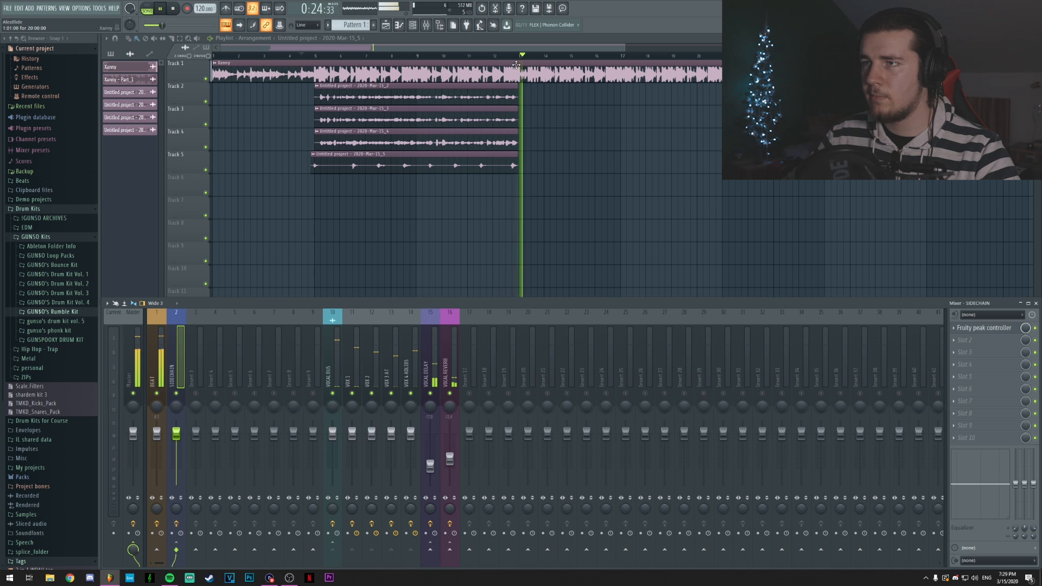
{"action": "left_click", "coordinate": [174, 9]}
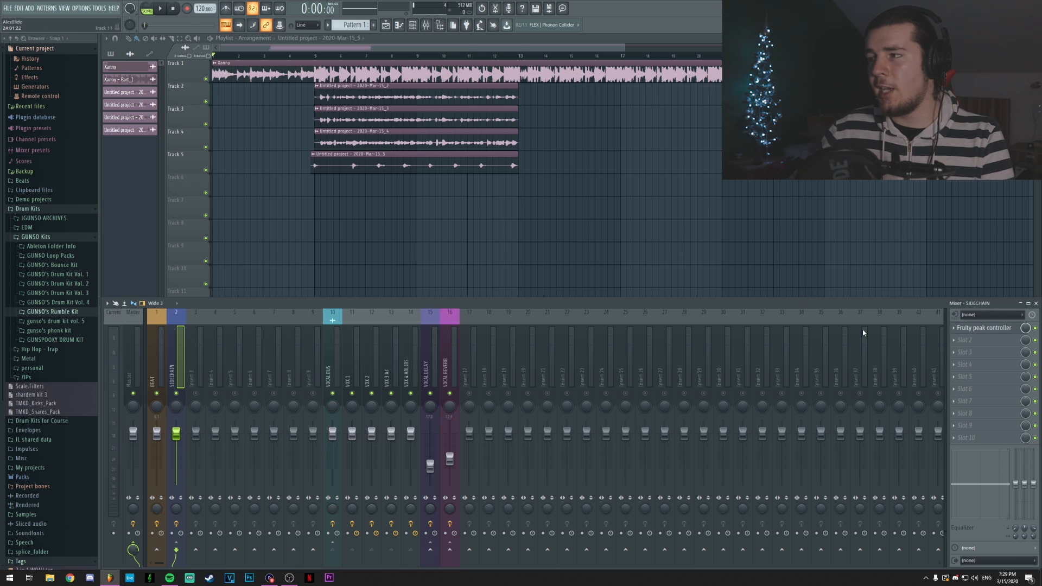
Turn band 1 of BEAT's parametric EQ into a Steep 4 high-pass at about 40 Hz and smooth its bandwidth.
{"action": "left_click", "coordinate": [164, 353]}
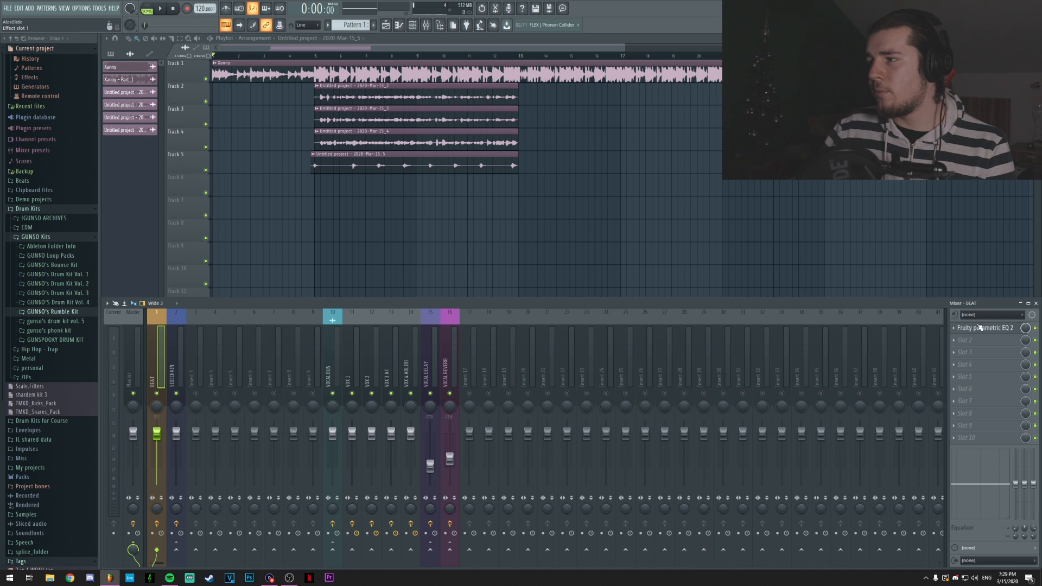
{"action": "left_click", "coordinate": [982, 328]}
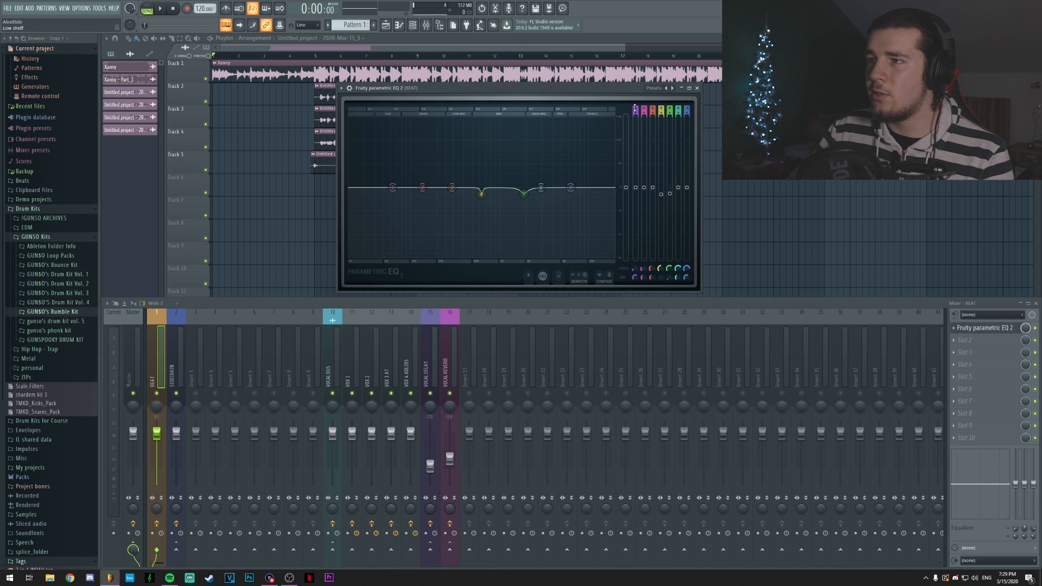
{"action": "scroll", "coordinate": [635, 109], "scroll_direction": "down", "scroll_amount": 3}
{"action": "scroll", "coordinate": [635, 108], "scroll_direction": "up", "scroll_amount": 1}
{"action": "scroll", "coordinate": [635, 114], "scroll_direction": "up", "scroll_amount": 1}
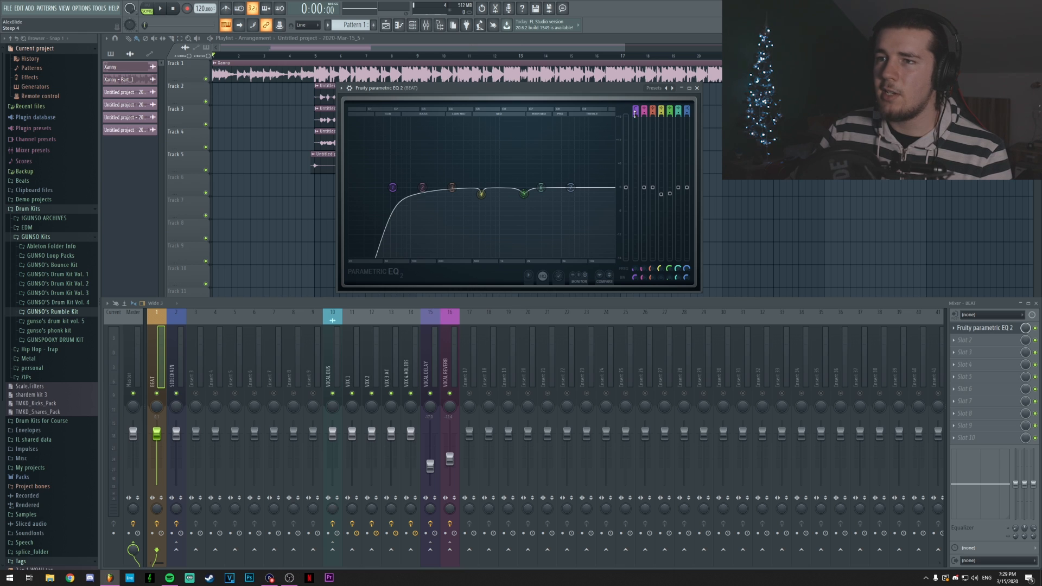
{"action": "left_click_drag", "start_coordinate": [393, 187], "coordinate": [374, 187]}
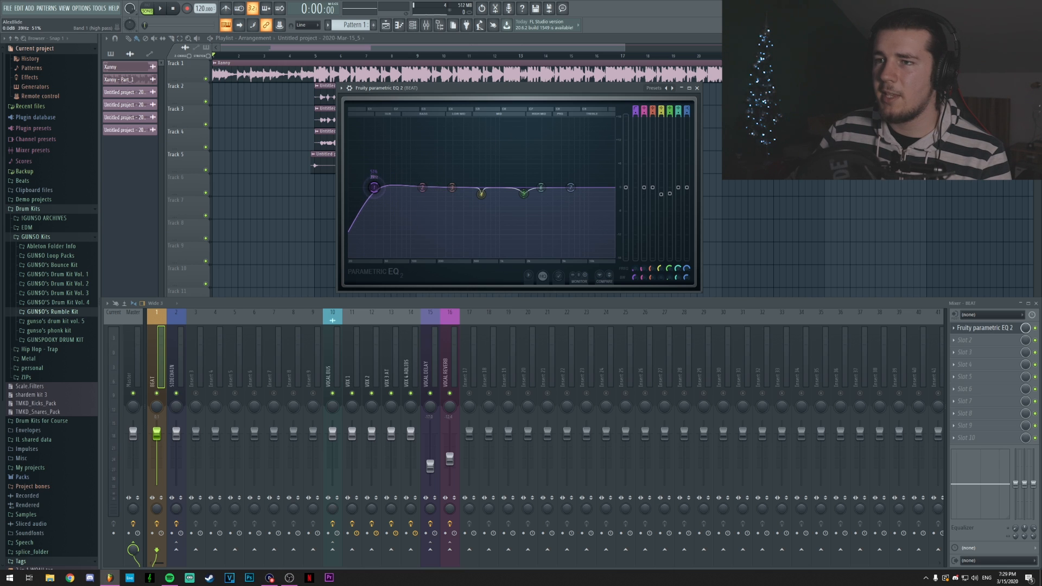
{"action": "scroll", "coordinate": [375, 187], "scroll_direction": "up", "scroll_amount": 3}
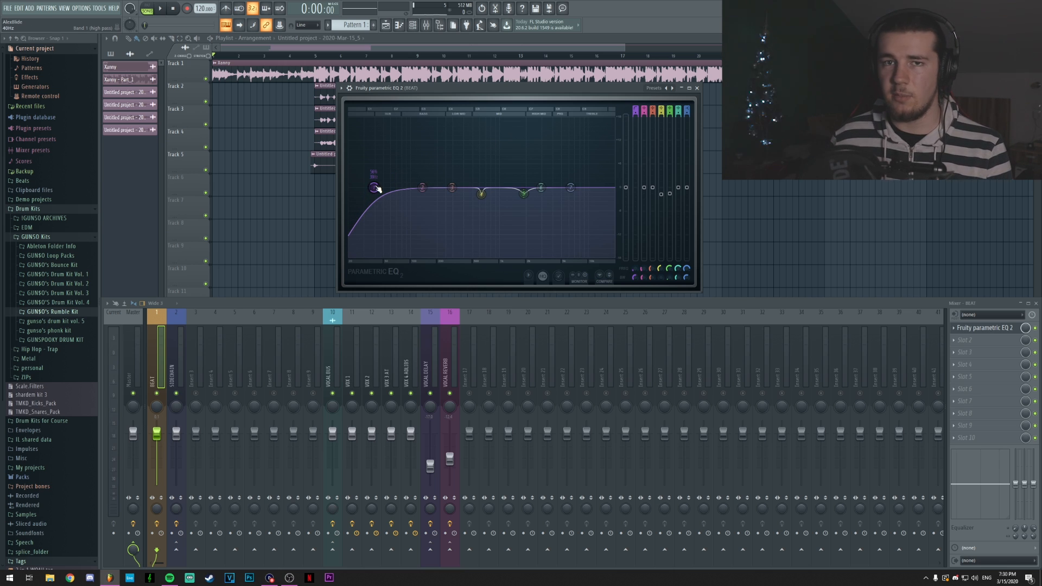
Adjust the channel volume of the beat clip on Track 1 while the song plays.
{"action": "double_click", "coordinate": [465, 62]}
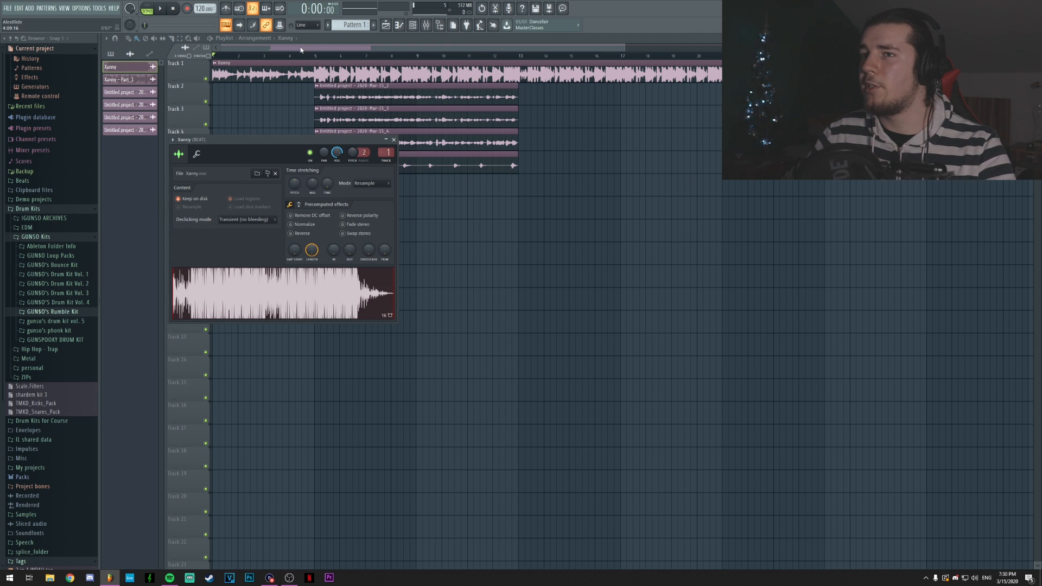
{"action": "left_click", "coordinate": [276, 56]}
{"action": "key", "text": "space"}
{"action": "left_click", "coordinate": [427, 25]}
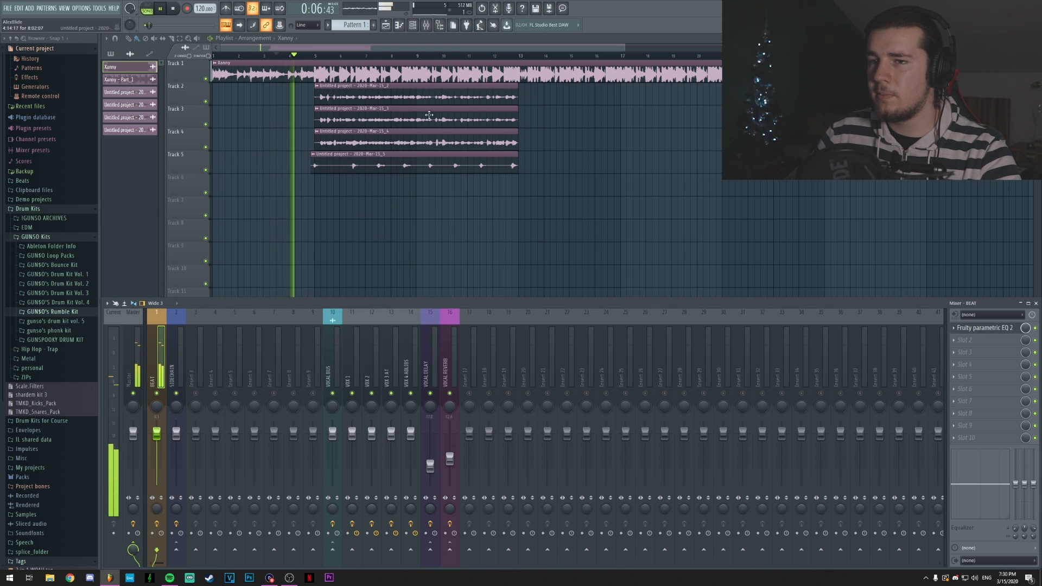
{"action": "double_click", "coordinate": [449, 63]}
{"action": "left_click_drag", "start_coordinate": [337, 153], "coordinate": [337, 162]}
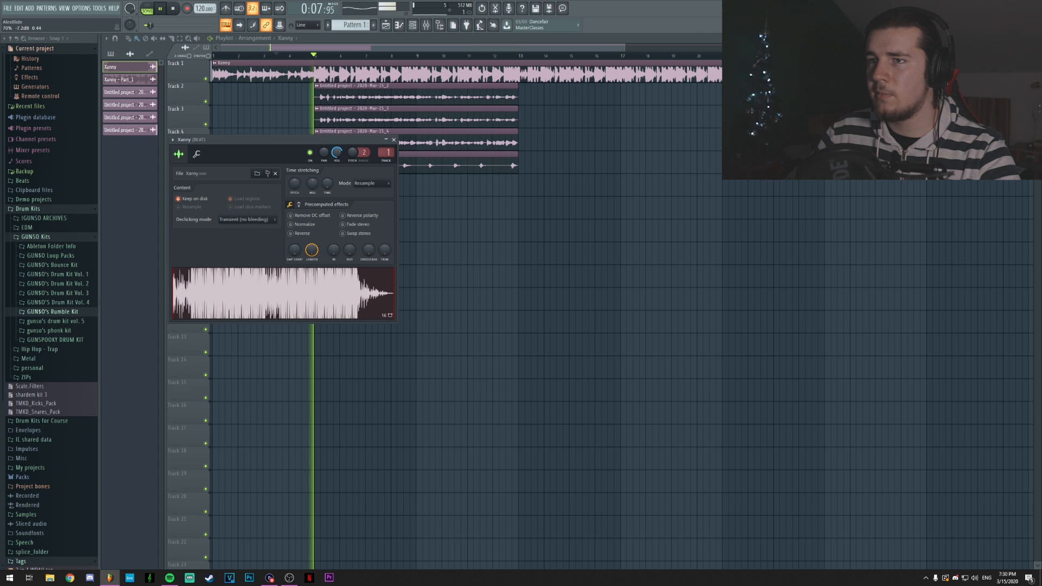
{"action": "scroll", "coordinate": [337, 153], "scroll_direction": "up", "scroll_amount": 3}
{"action": "right_click", "coordinate": [344, 156]}
{"action": "key", "text": "Escape"}
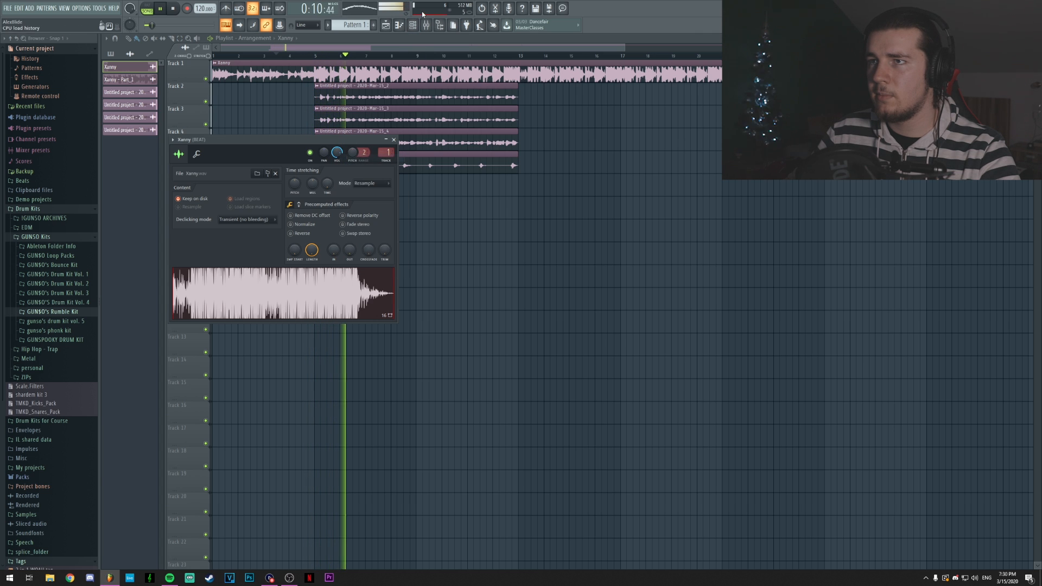
{"action": "left_click", "coordinate": [427, 26]}
Sweep the band 1 high-pass cutoff in BEAT's parametric EQ during playback and settle it slightly lower.
{"action": "left_click", "coordinate": [993, 328]}
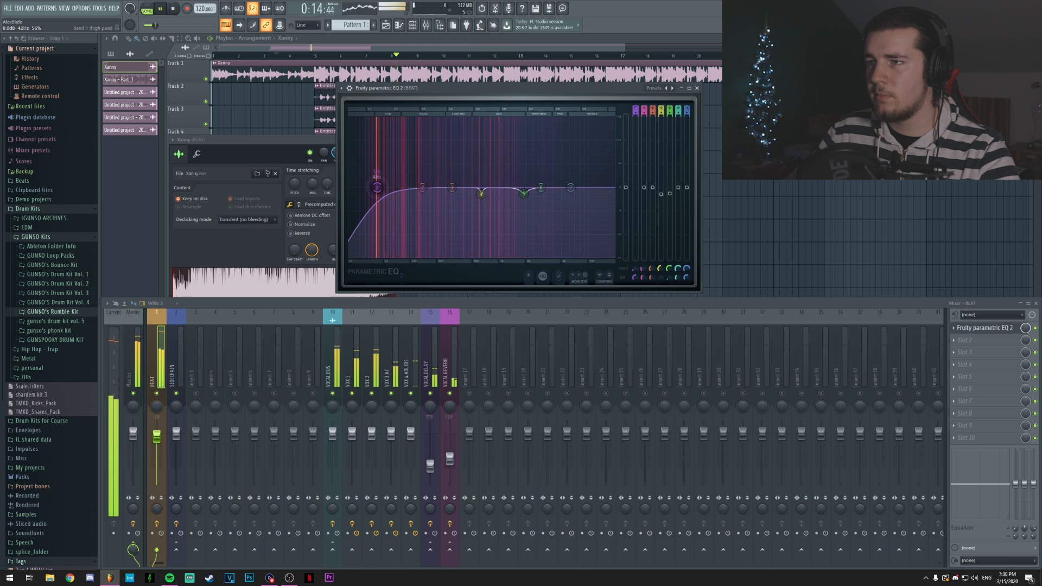
{"action": "left_click_drag", "start_coordinate": [379, 198], "coordinate": [388, 191]}
{"action": "key", "text": "ctrl+z"}
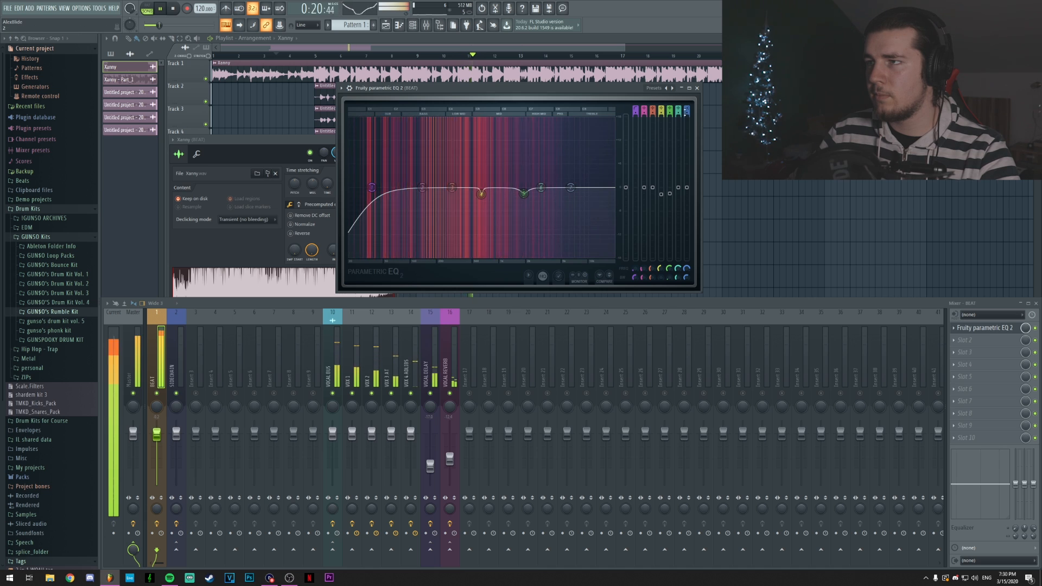
{"action": "key", "text": "space"}
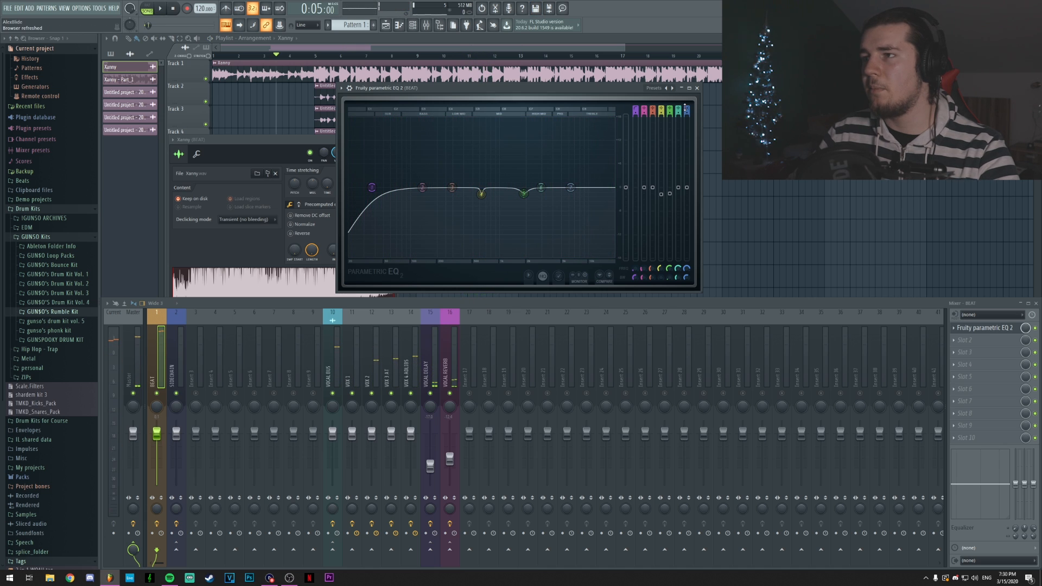
Turn band 7 of BEAT's parametric EQ into a steep low-pass, move its cutoff to about 15 kHz and play the song.
{"action": "left_click", "coordinate": [686, 108]}
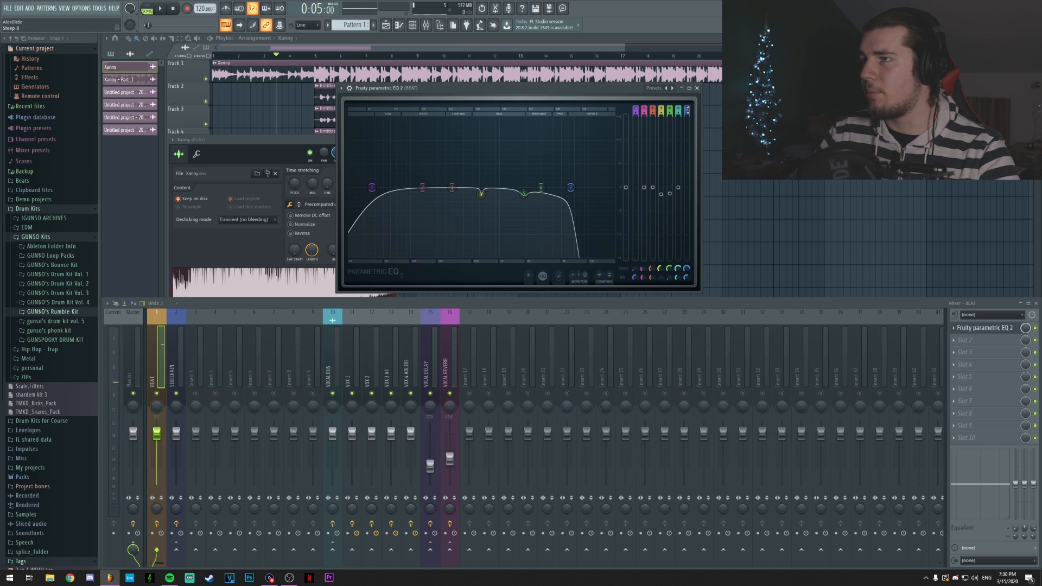
{"action": "left_click", "coordinate": [686, 108]}
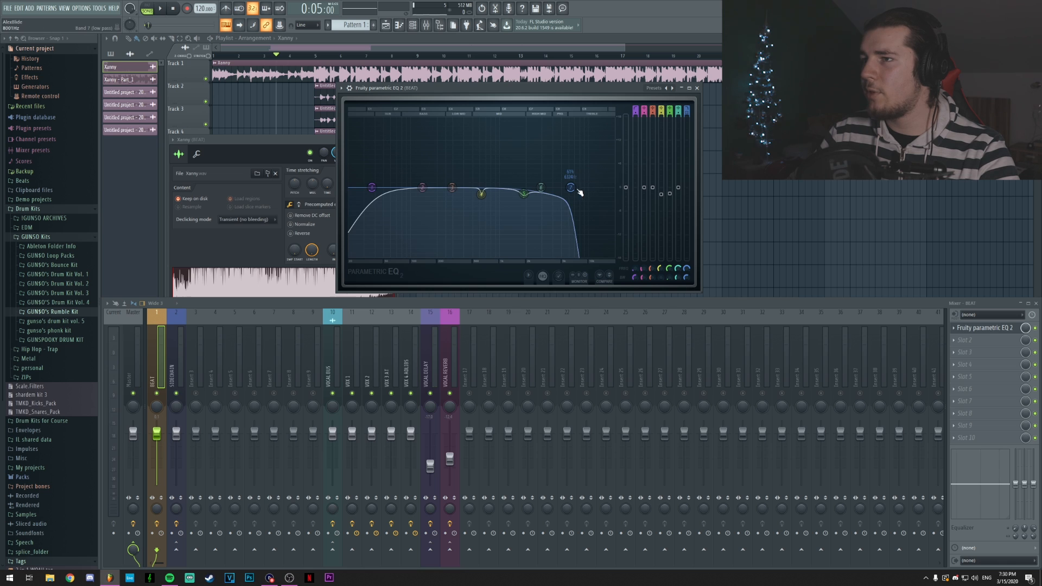
{"action": "left_click_drag", "start_coordinate": [608, 187], "coordinate": [604, 187]}
{"action": "key", "text": "space"}
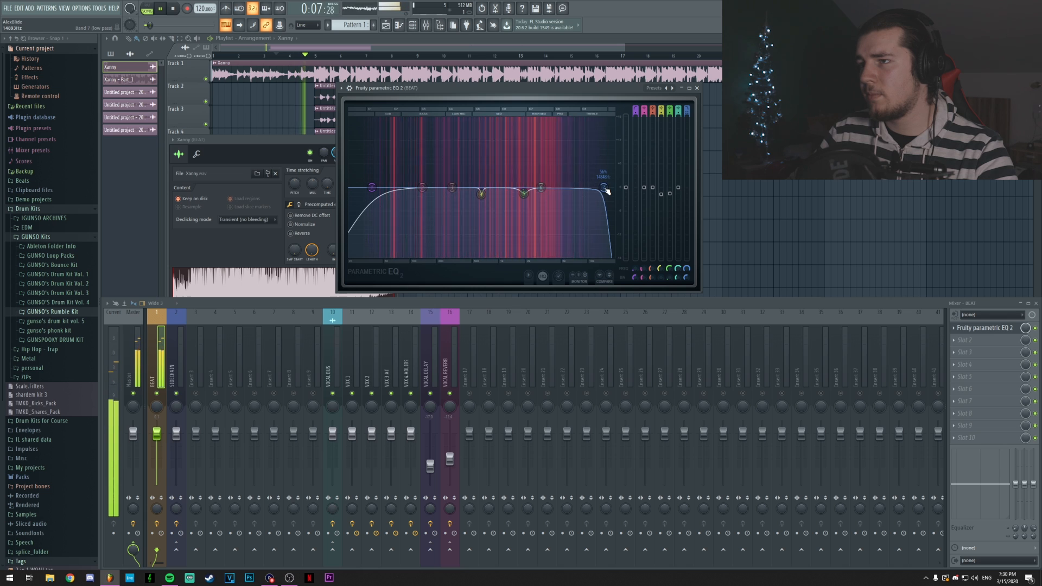
Nudge band 7's low-pass cutoff in BEAT's parametric EQ slightly lower, close the EQ and stop playback.
{"action": "left_click_drag", "start_coordinate": [604, 187], "coordinate": [601, 187]}
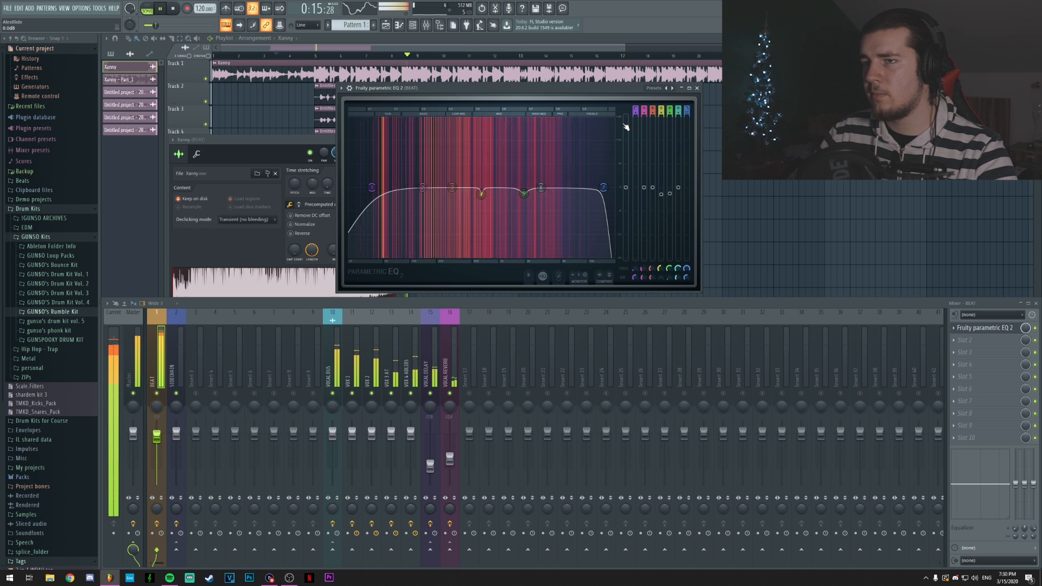
{"action": "left_click", "coordinate": [698, 88]}
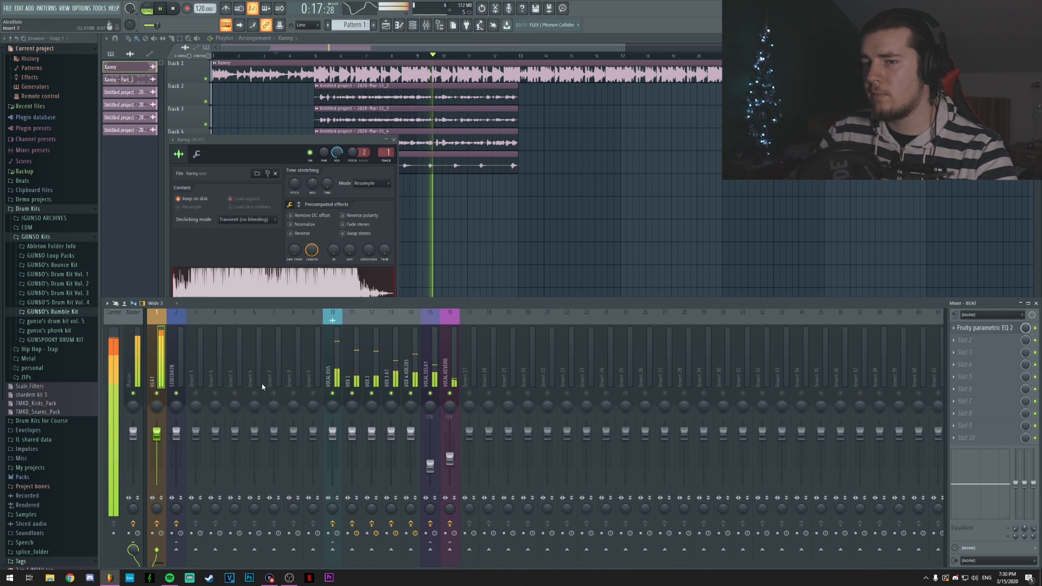
{"action": "key", "text": "space"}
{"action": "key", "text": "Escape"}
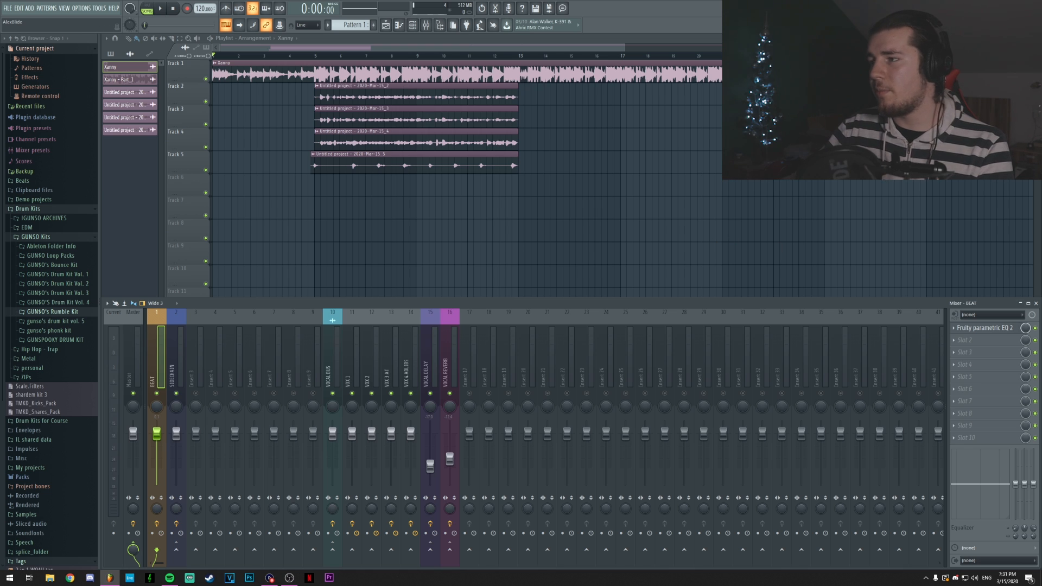
{"action": "left_click", "coordinate": [992, 333]}
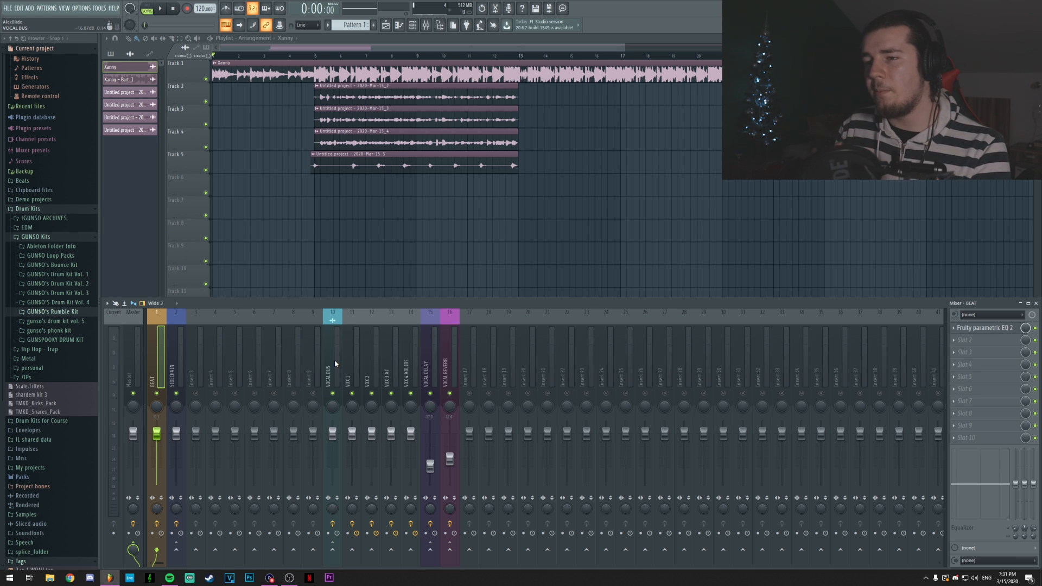
Add Ozone Imager after the parametric EQ on VOCAL BUS and play the song to check its stereo image.
{"action": "left_click", "coordinate": [334, 360]}
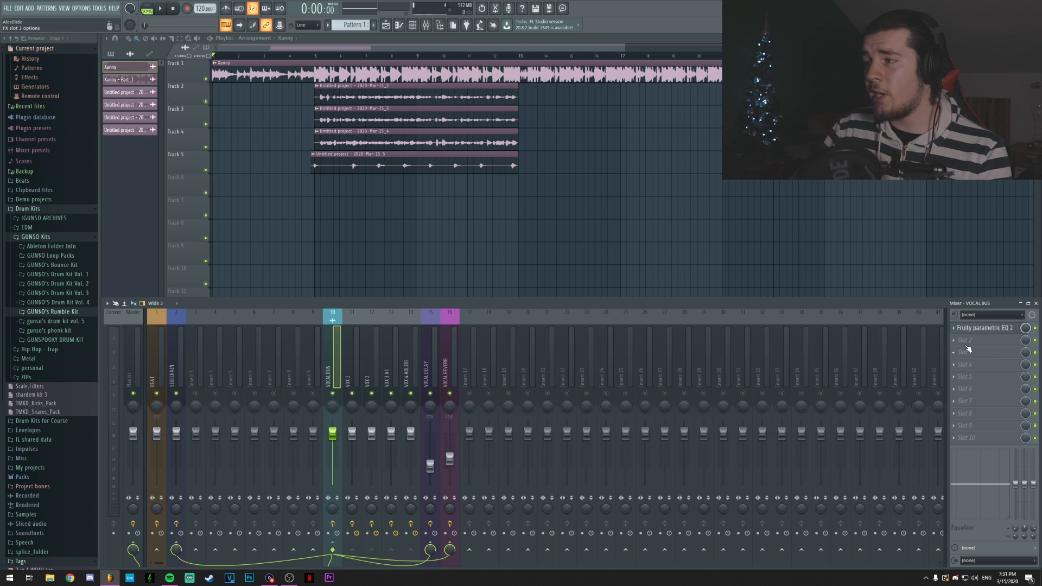
{"action": "left_click", "coordinate": [958, 342]}
{"action": "left_click", "coordinate": [836, 302]}
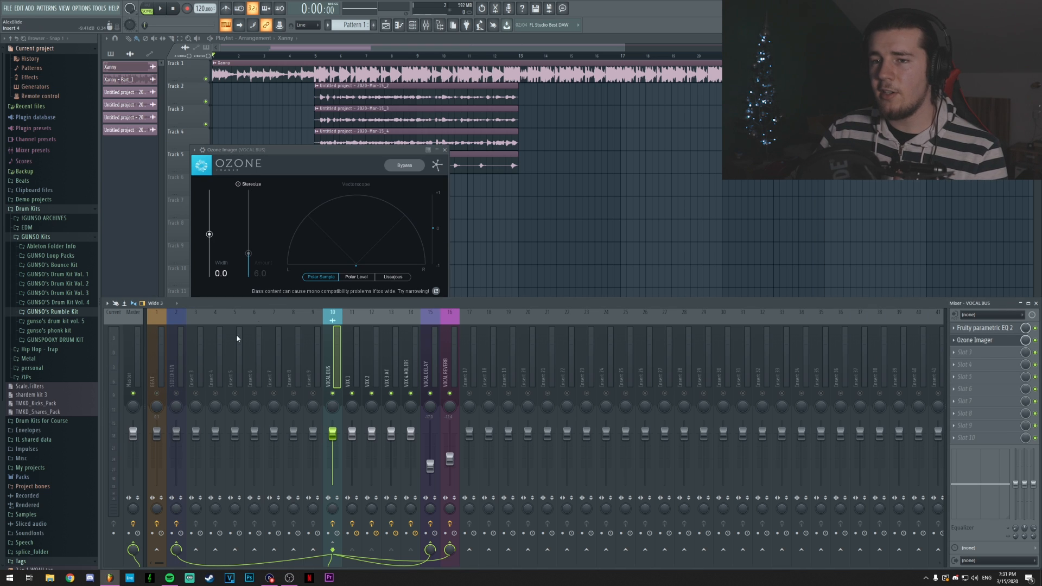
{"action": "left_click", "coordinate": [445, 150]}
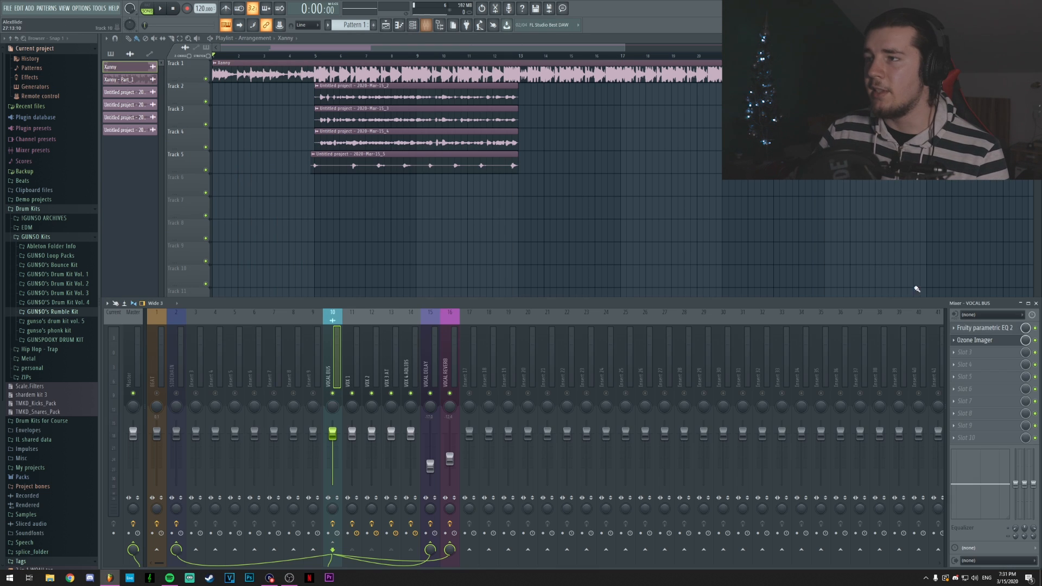
{"action": "left_click", "coordinate": [993, 340]}
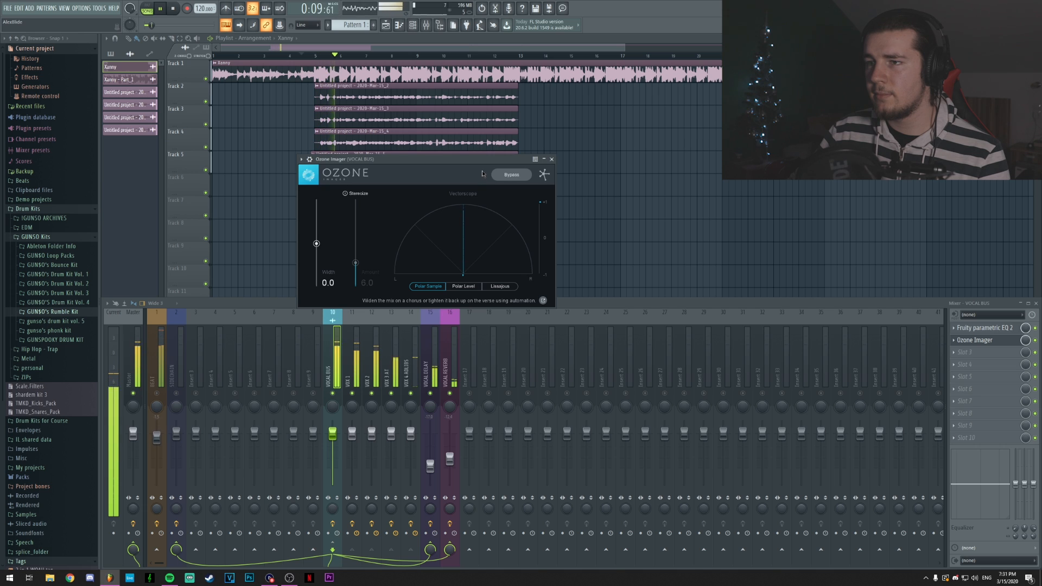
{"action": "key", "text": "space"}
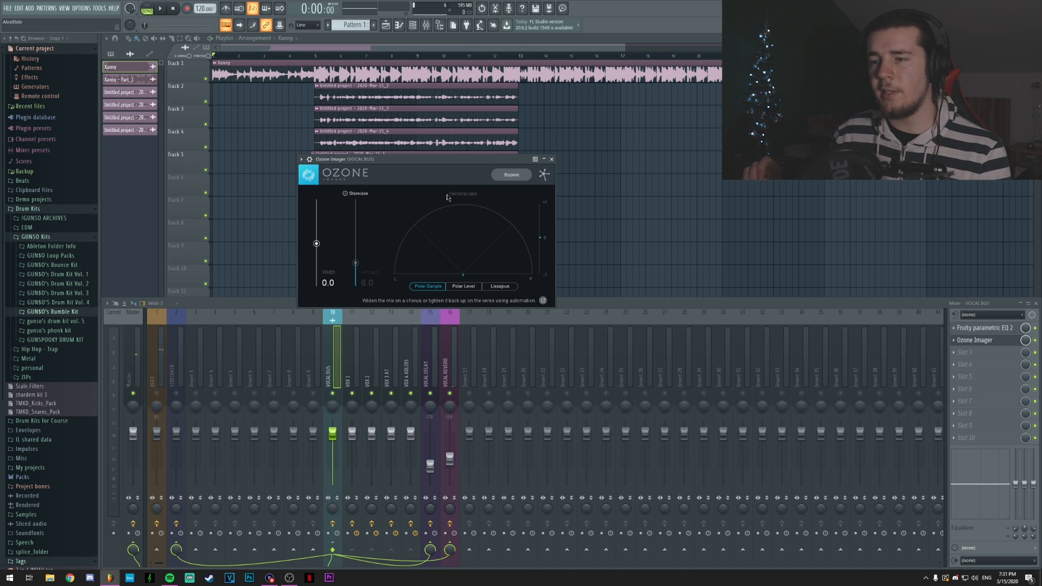
Examine the effect chains on the VOCAL REVERB and VOCAL DELAY tracks, and close Ozone Imager.
{"action": "left_click", "coordinate": [450, 376]}
{"action": "left_click", "coordinate": [429, 373]}
{"action": "left_click", "coordinate": [455, 374]}
{"action": "left_click", "coordinate": [433, 373]}
{"action": "left_click", "coordinate": [449, 370]}
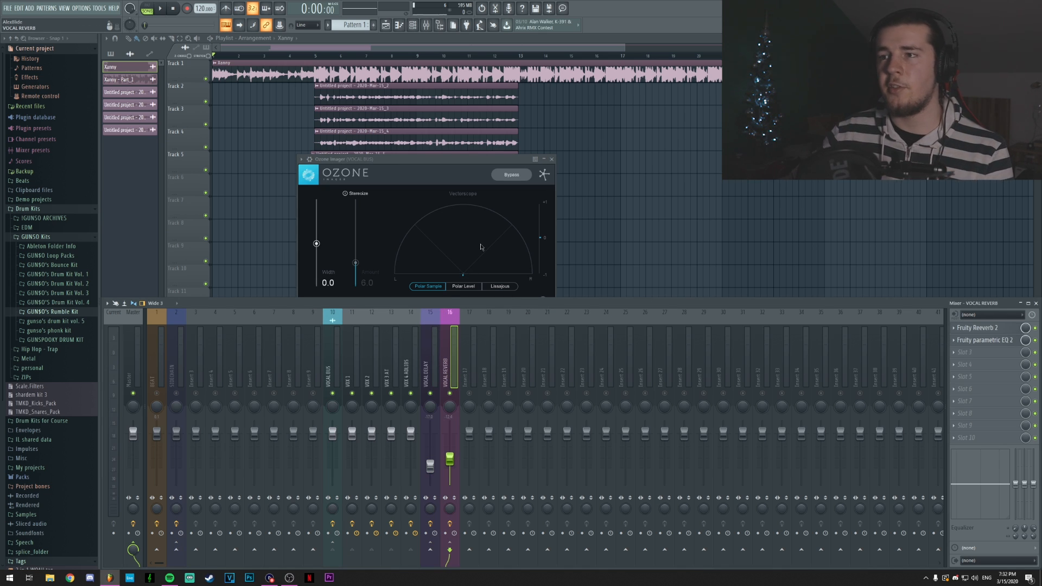
{"action": "left_click", "coordinate": [553, 160]}
Try Fruity Stereo Enhancer in the third effect slot of VOX 2.
{"action": "left_click", "coordinate": [369, 359]}
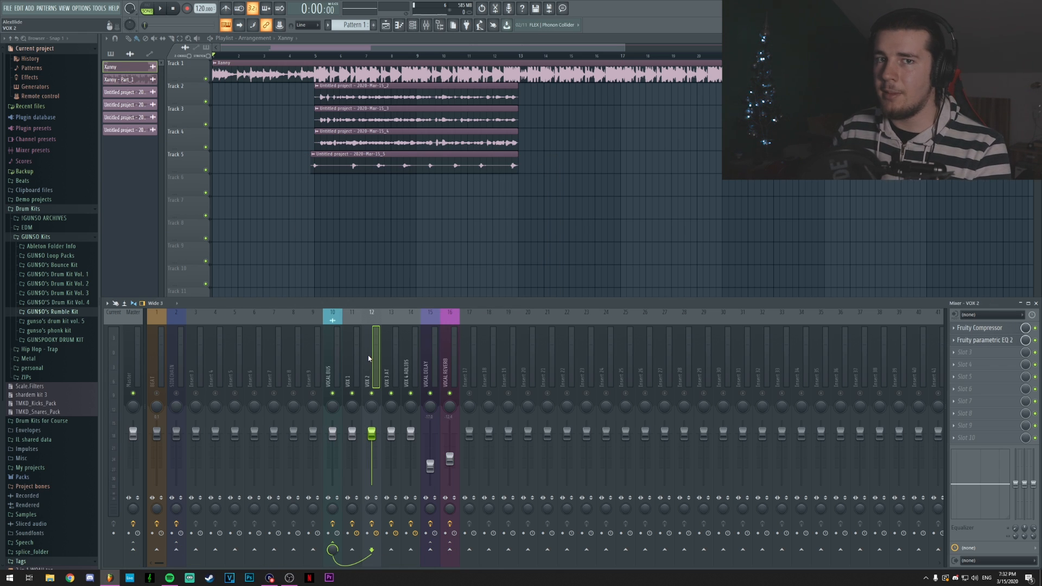
{"action": "left_click", "coordinate": [960, 353]}
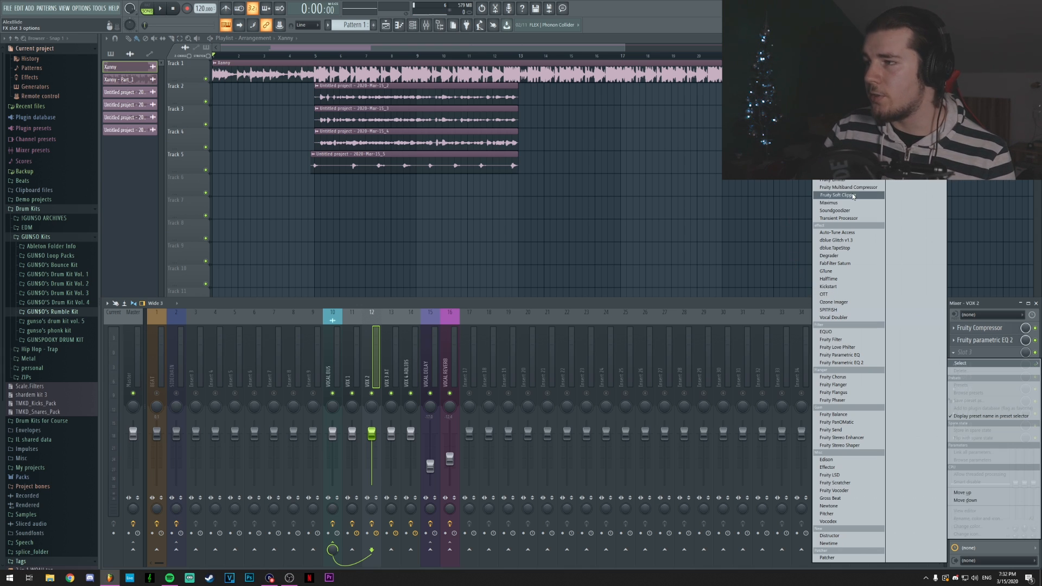
{"action": "left_click_drag", "start_coordinate": [239, 119], "coordinate": [522, 169]}
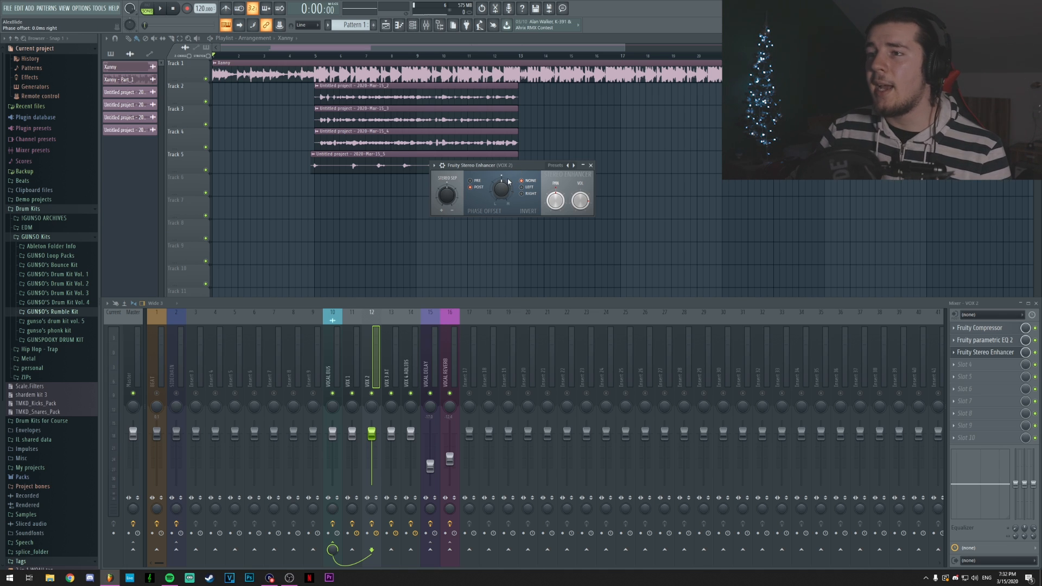
{"action": "left_click_drag", "start_coordinate": [517, 167], "coordinate": [528, 173]}
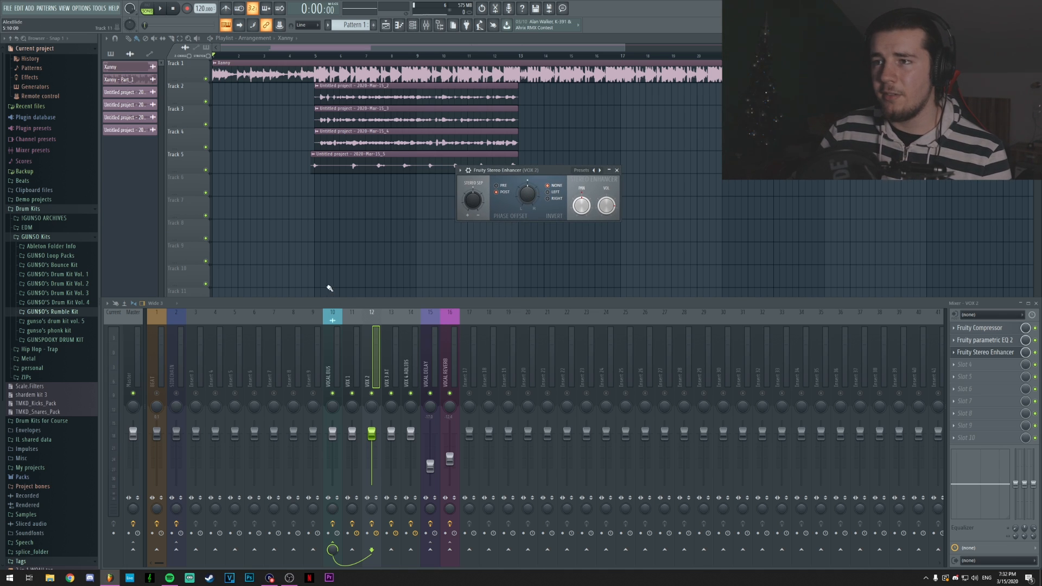
Set the song position to bar 5 and play the song with VOX 2 soloed.
{"action": "left_click", "coordinate": [315, 54]}
{"action": "left_click", "coordinate": [427, 26]}
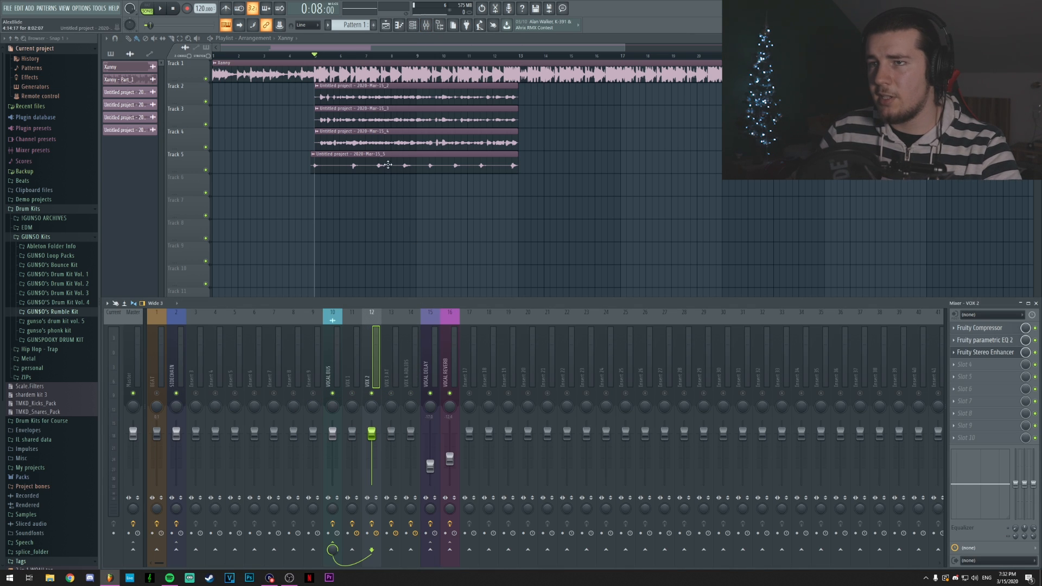
{"action": "key", "text": "space"}
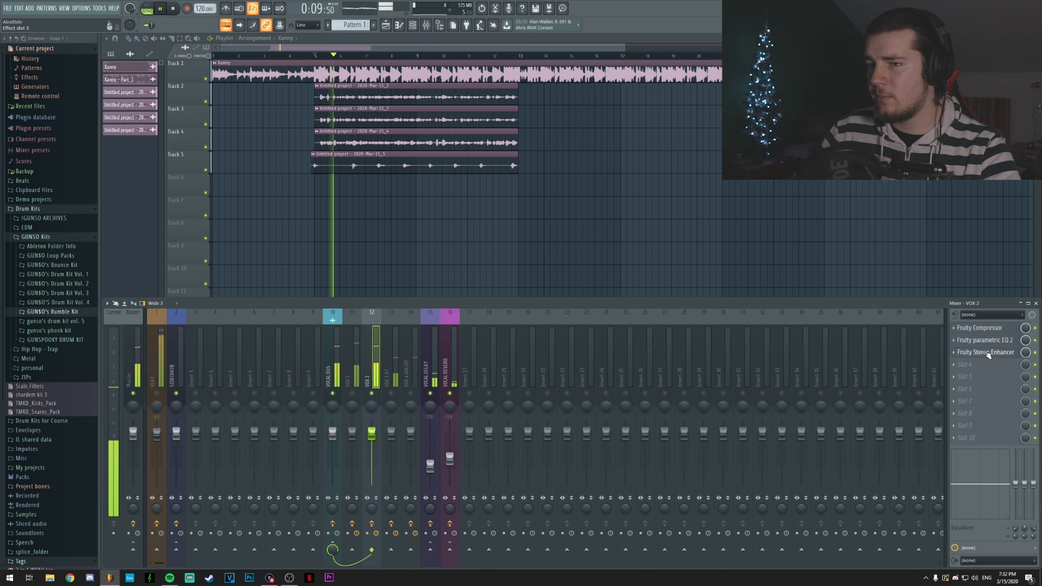
Try 60% stereo separation and a phase offset in VOX 2's Fruity Stereo Enhancer during playback.
{"action": "left_click", "coordinate": [984, 353]}
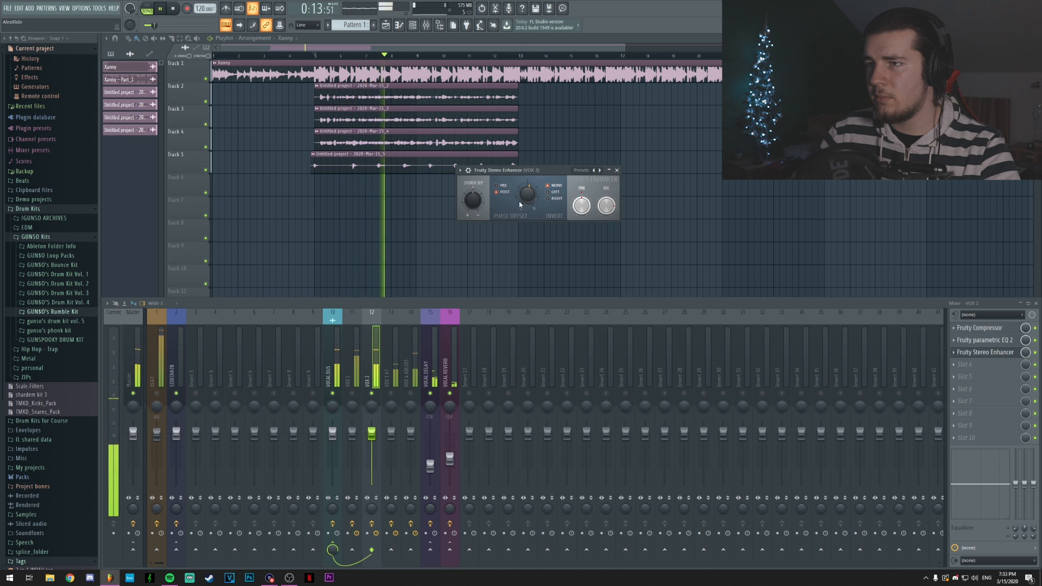
{"action": "left_click_drag", "start_coordinate": [474, 201], "coordinate": [474, 218]}
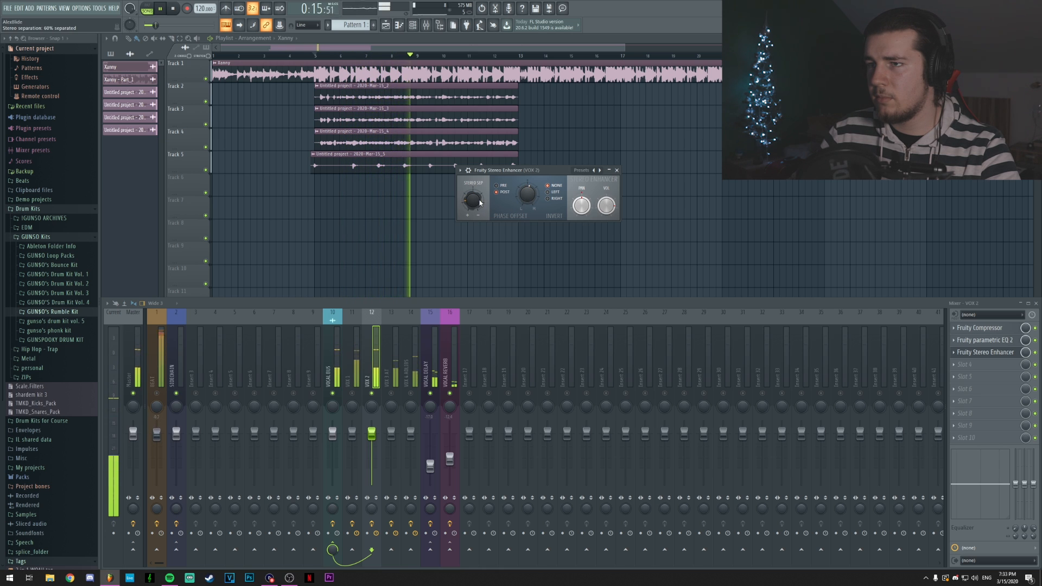
{"action": "left_click_drag", "start_coordinate": [530, 196], "coordinate": [526, 201]}
{"action": "left_click", "coordinate": [173, 8]}
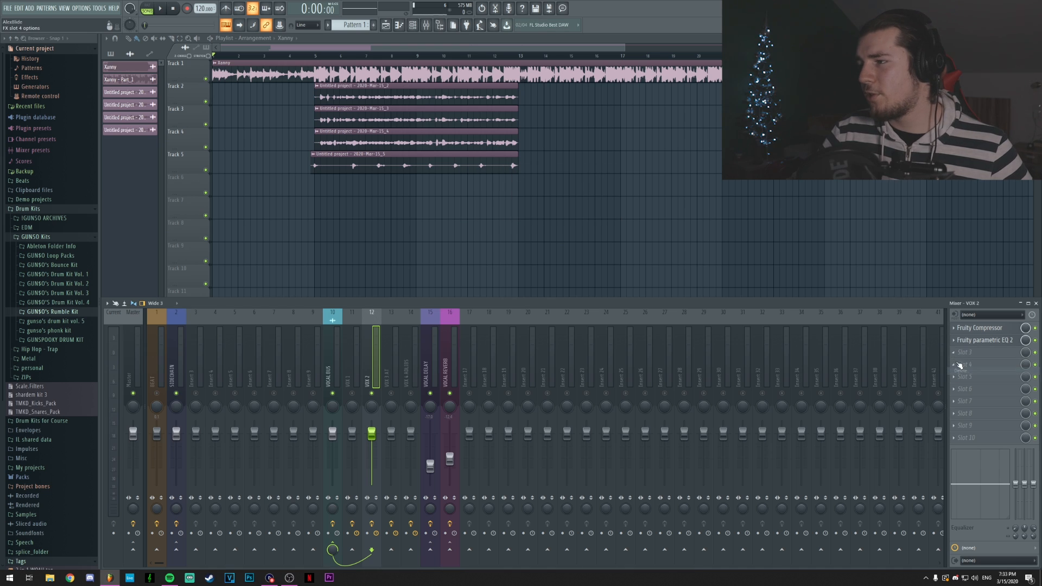
Add Vocal Doubler to the third effect slot of VOX 2 and set its separation to 100%.
{"action": "left_click", "coordinate": [952, 352]}
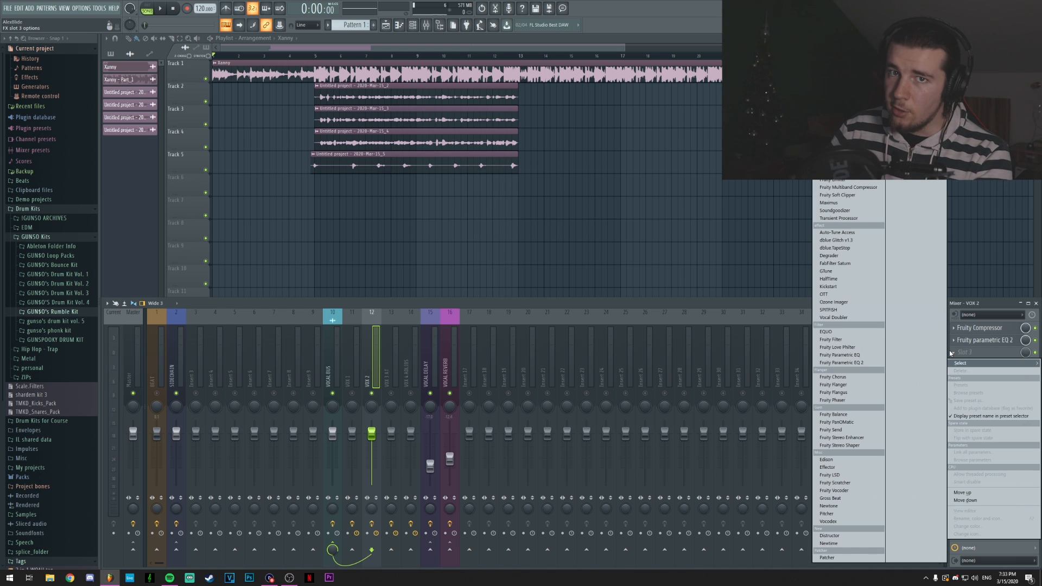
{"action": "left_click", "coordinate": [836, 317]}
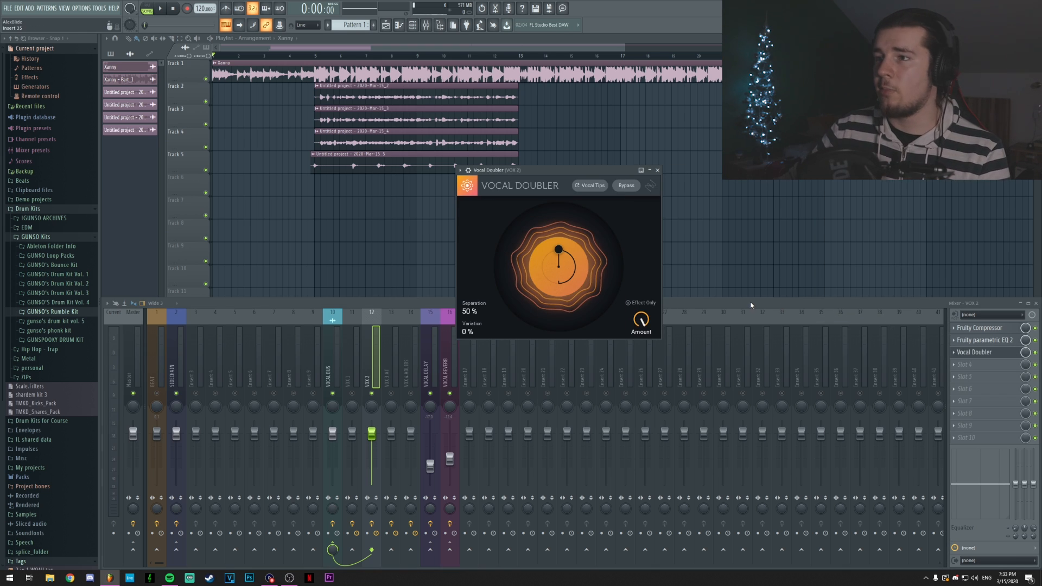
{"action": "left_click_drag", "start_coordinate": [559, 251], "coordinate": [552, 232]}
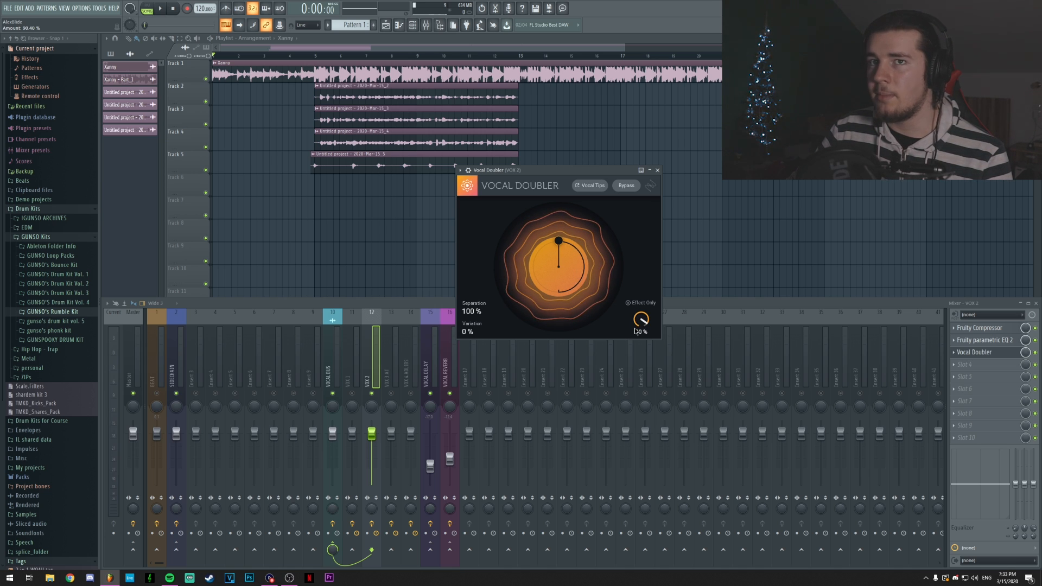
Adjust the Amount of VOX 2's Vocal Doubler while the song plays.
{"action": "key", "text": "space"}
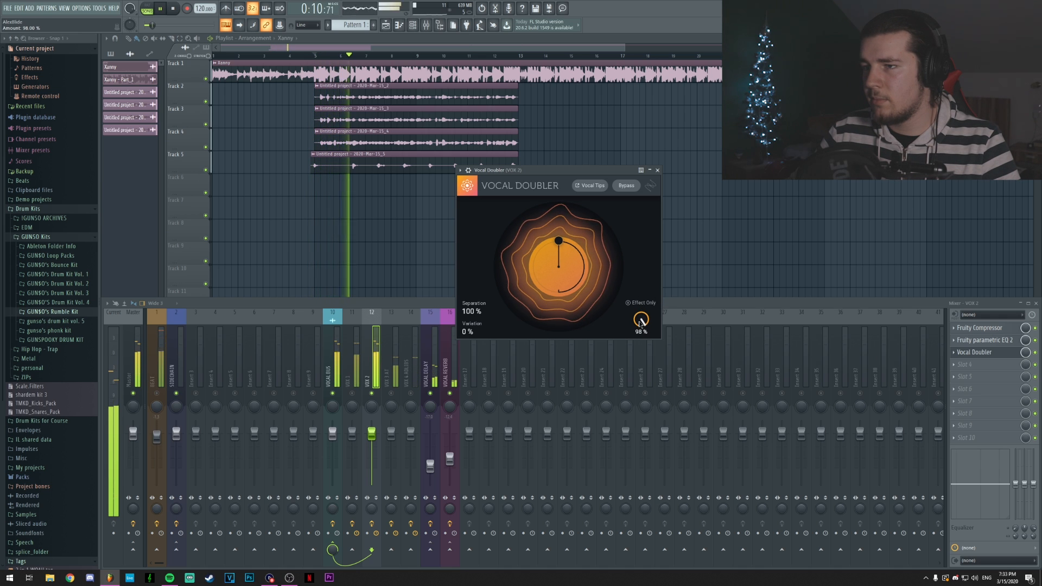
{"action": "left_click_drag", "start_coordinate": [641, 320], "coordinate": [638, 330]}
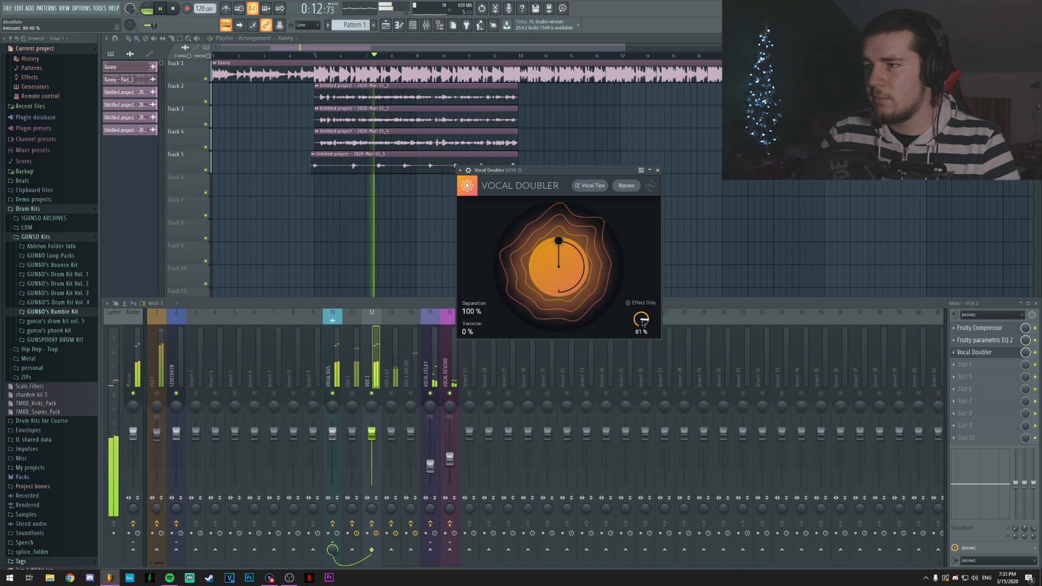
{"action": "key", "text": "space"}
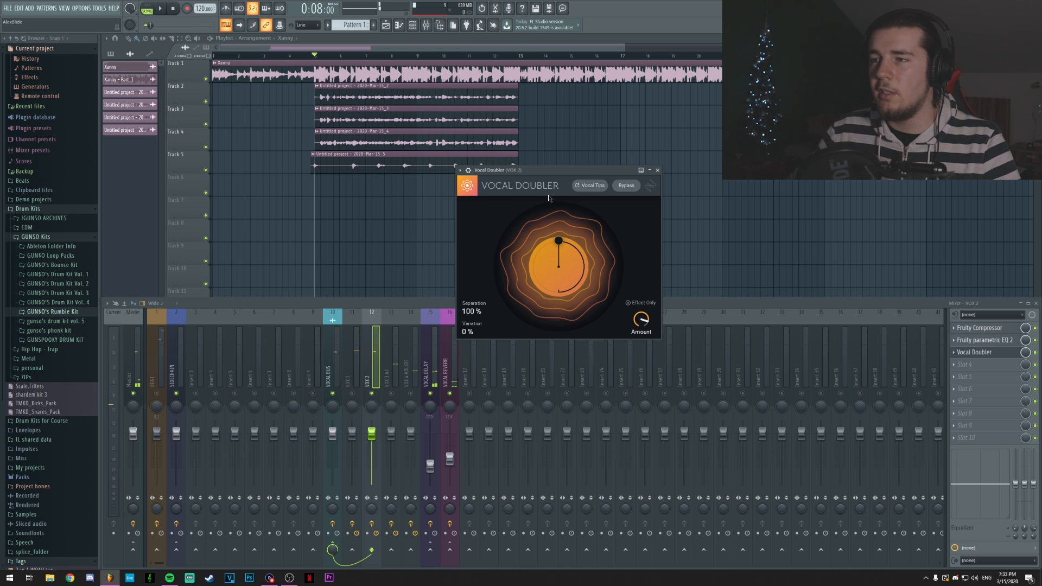
Try 100% variation in VOX 2's Vocal Doubler during playback, return it to 0% and close the plugin.
{"action": "left_click_drag", "start_coordinate": [560, 245], "coordinate": [559, 292]}
{"action": "key", "text": "space"}
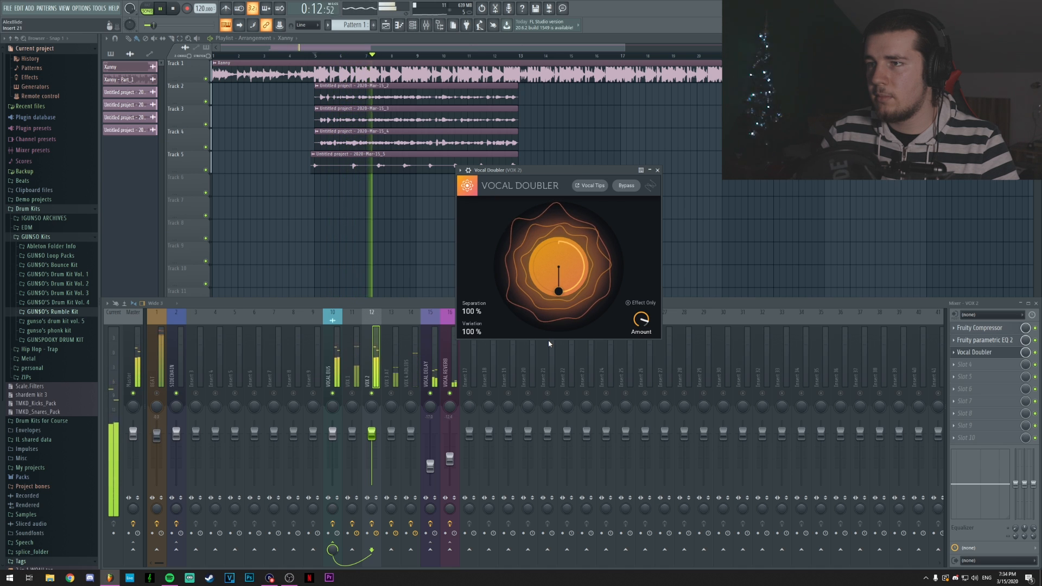
{"action": "left_click", "coordinate": [174, 9]}
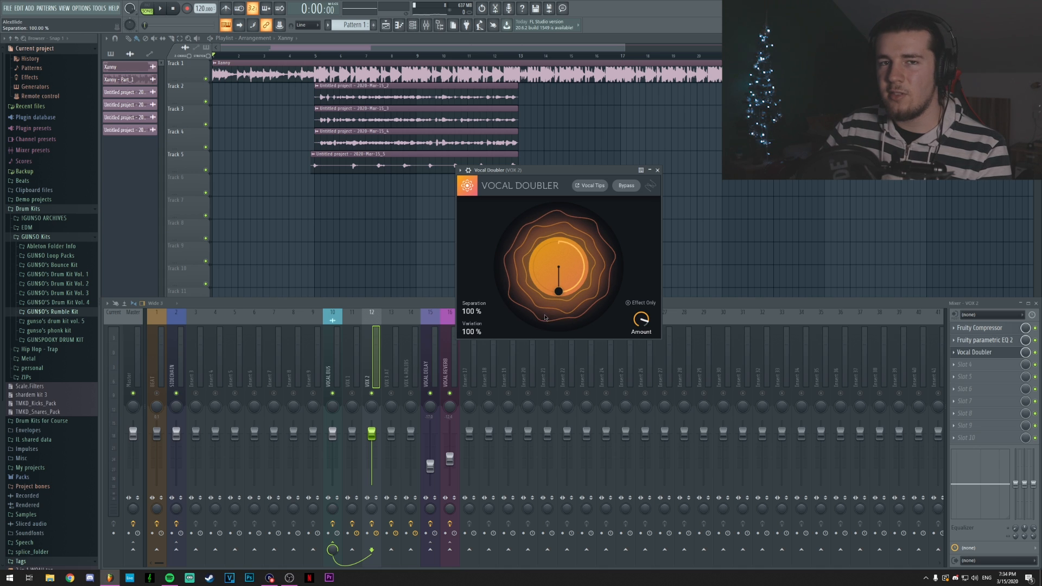
{"action": "left_click_drag", "start_coordinate": [560, 291], "coordinate": [559, 240]}
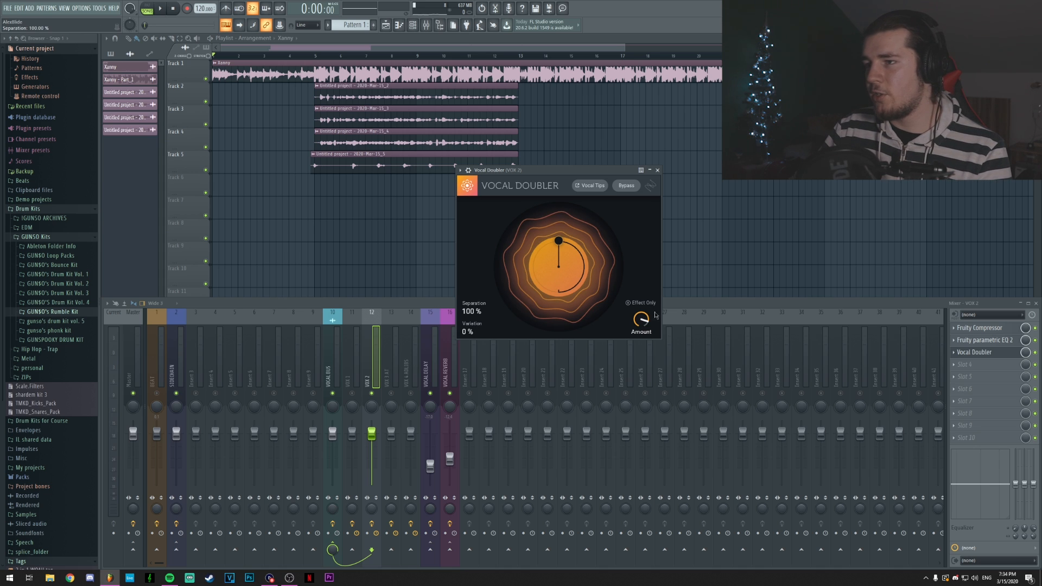
{"action": "left_click", "coordinate": [657, 170]}
Play the song with all vocals active and examine VOCAL BUS's stereo image in Ozone Imager's vectorscope.
{"action": "left_click", "coordinate": [341, 379]}
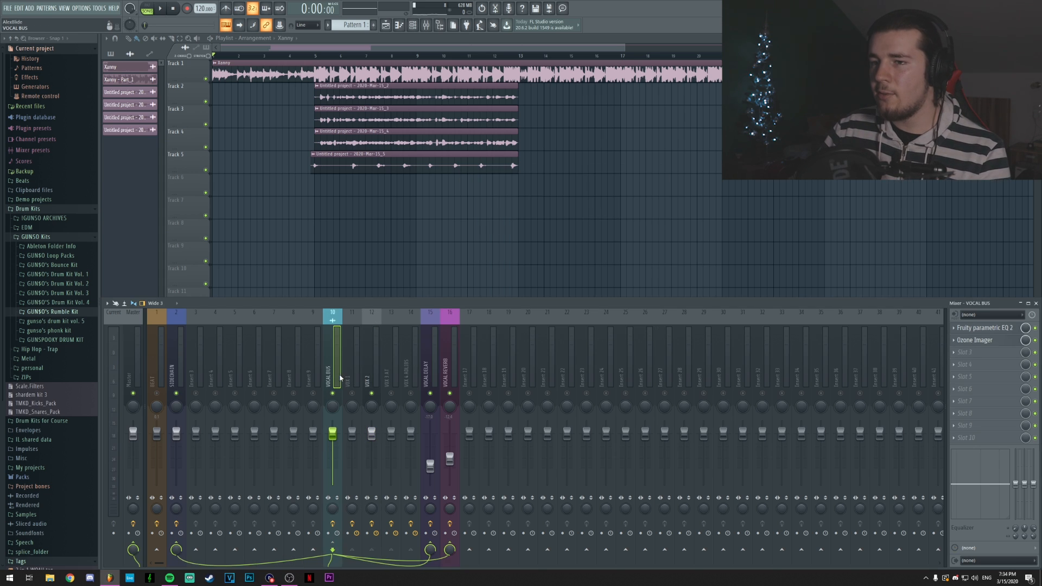
{"action": "left_click", "coordinate": [984, 341]}
{"action": "left_click_drag", "start_coordinate": [433, 169], "coordinate": [568, 172]}
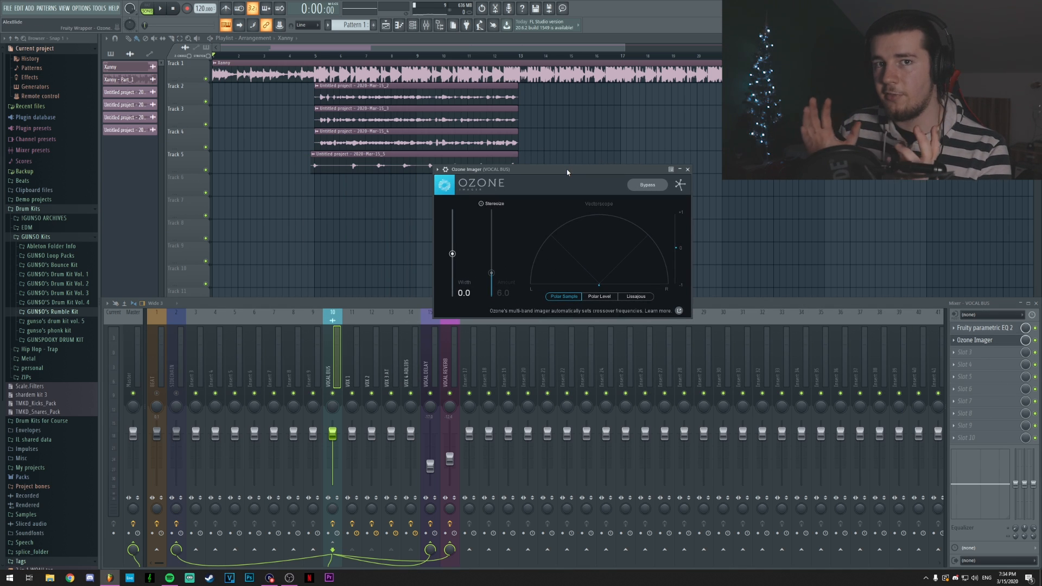
{"action": "key", "text": "space"}
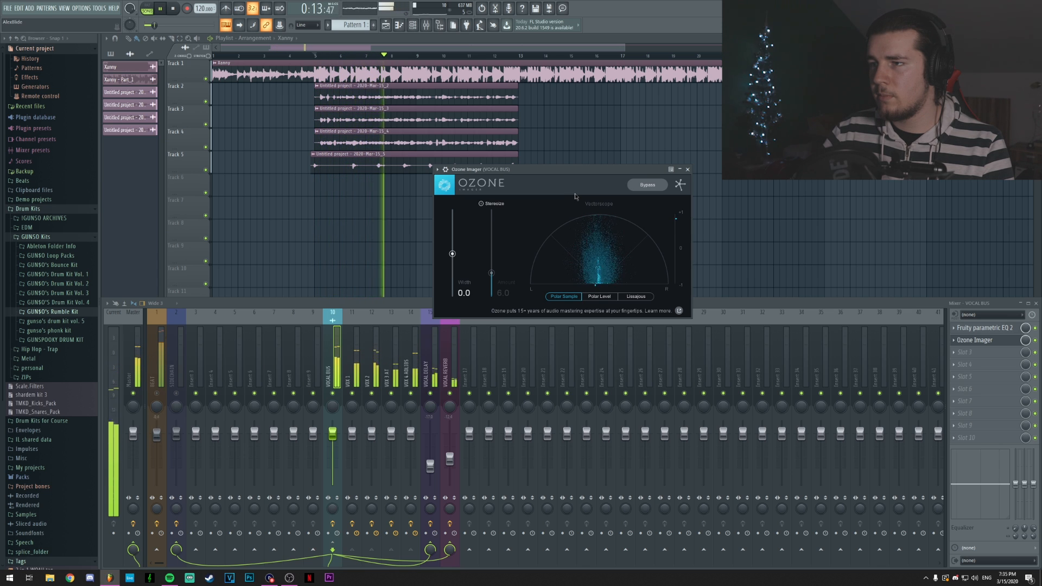
{"action": "key", "text": "space"}
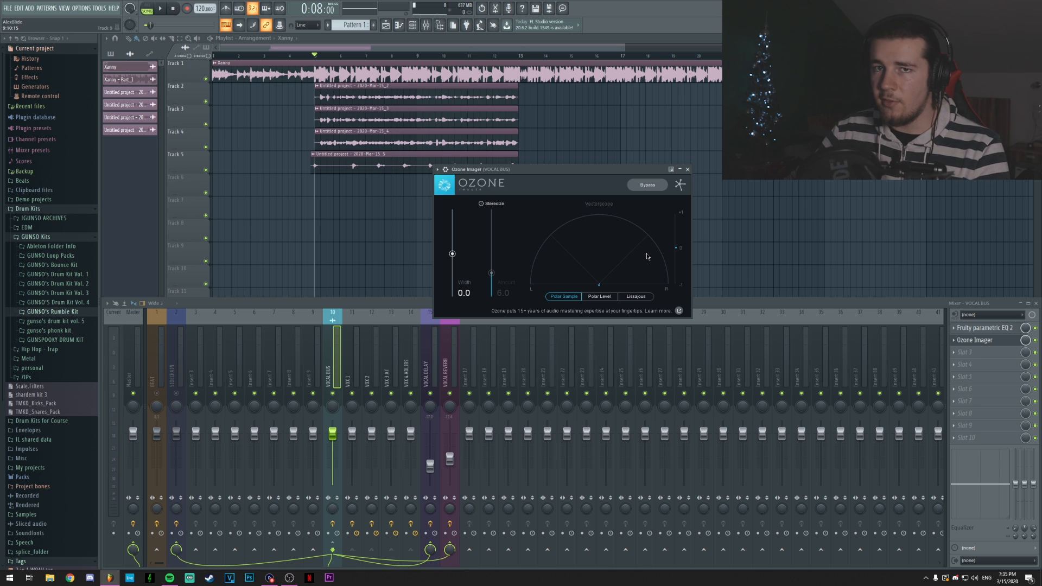
Narrow VOCAL BUS's width in Ozone Imager to -25.5 and check the vectorscope's Polar Level view during playback.
{"action": "left_click_drag", "start_coordinate": [453, 254], "coordinate": [452, 263]}
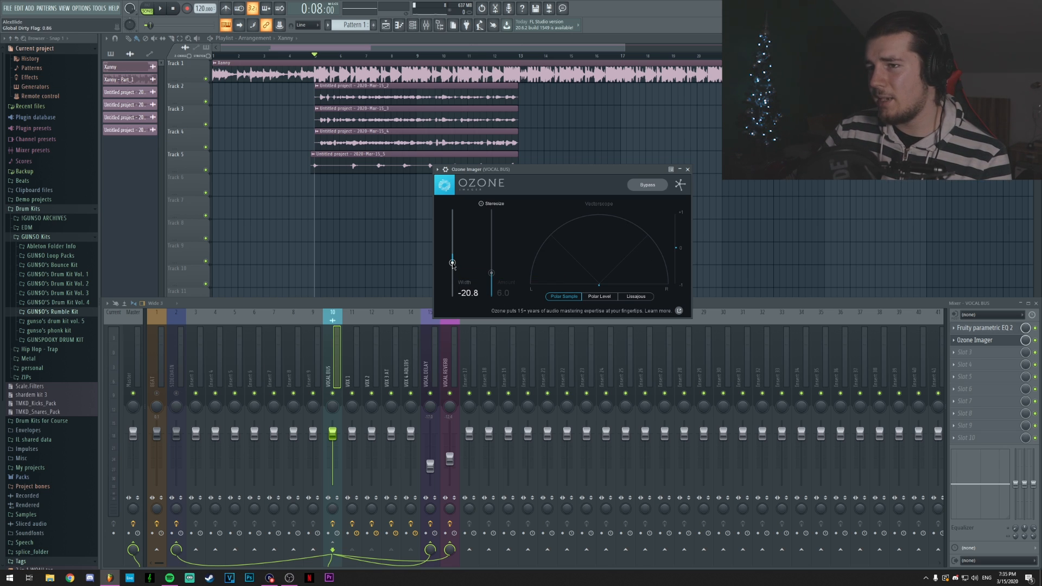
{"action": "key", "text": "space"}
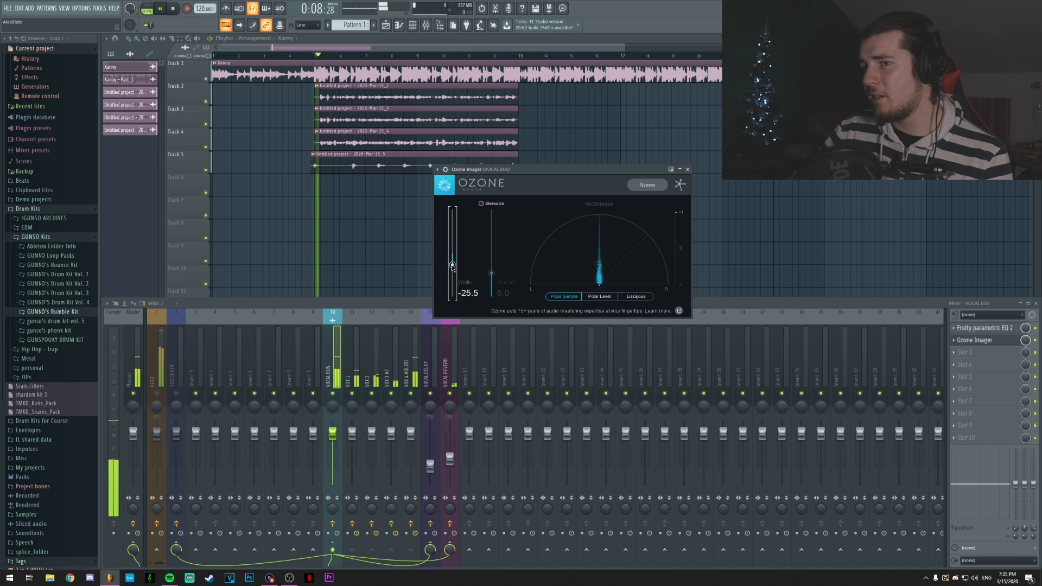
{"action": "left_click", "coordinate": [599, 297]}
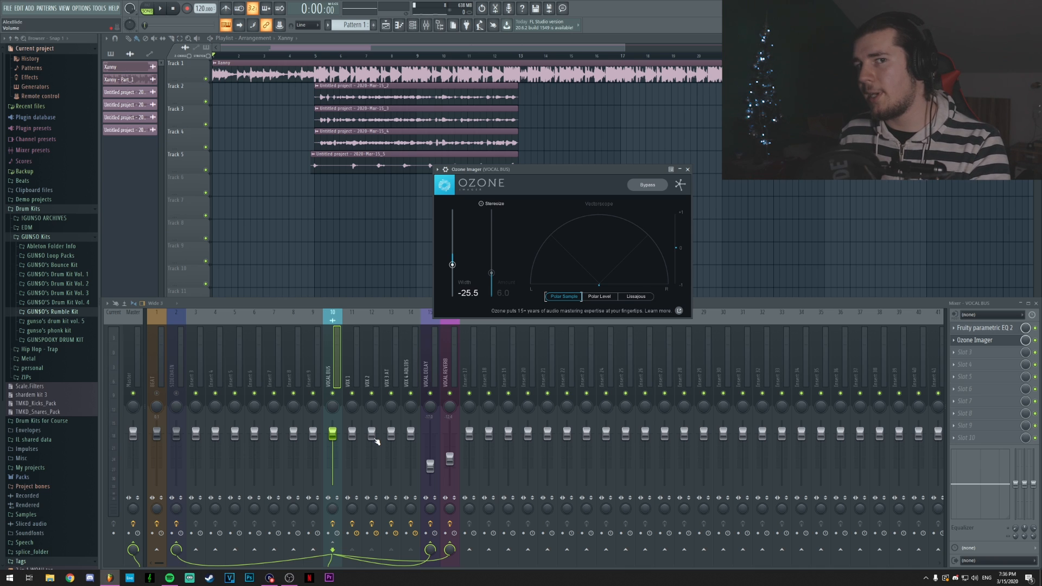
Close VOCAL BUS's Ozone Imager and check VOX 1's effect chain and parametric EQ.
{"action": "left_click", "coordinate": [688, 170]}
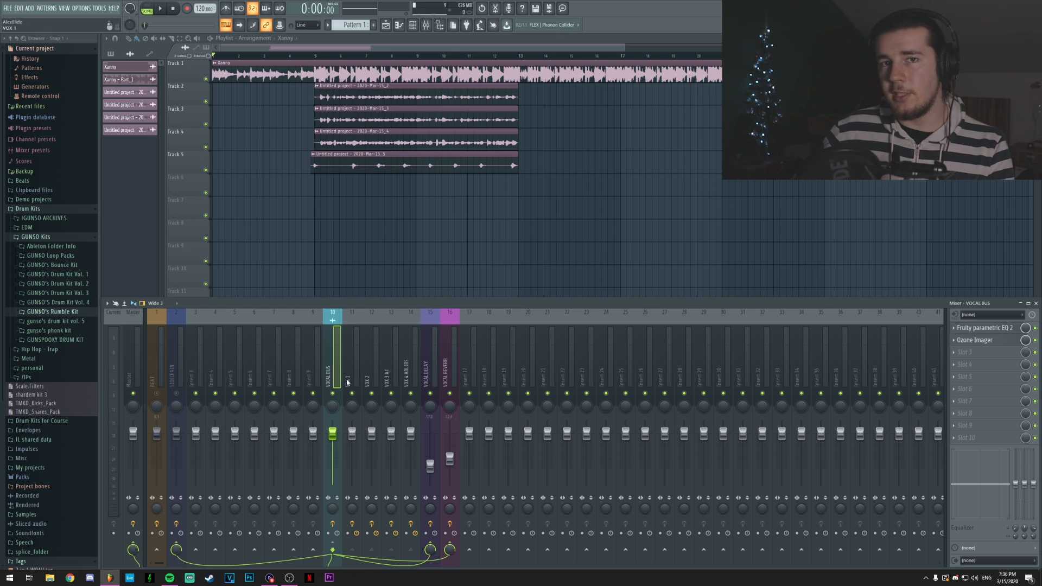
{"action": "left_click", "coordinate": [347, 382]}
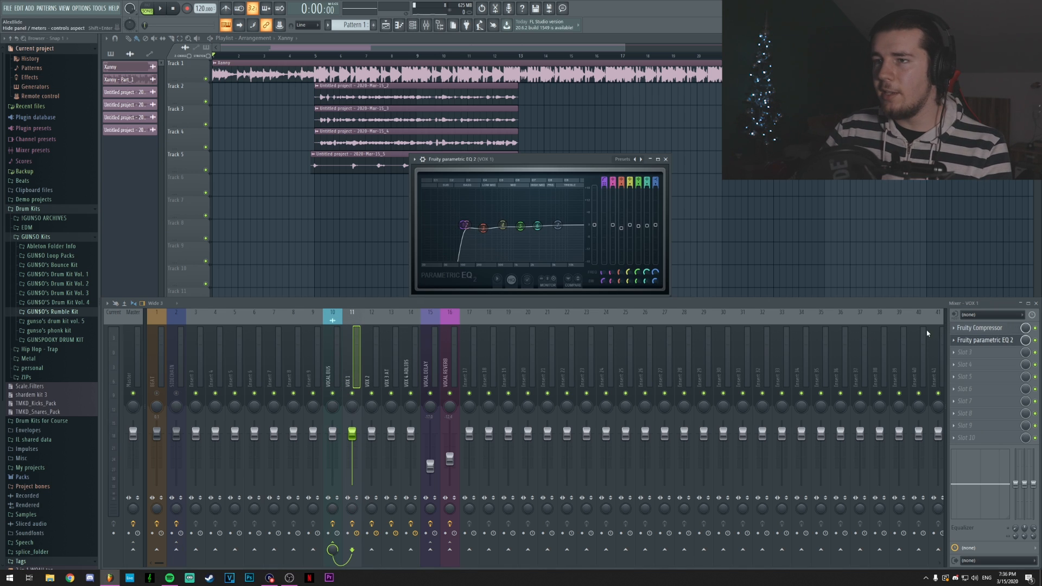
{"action": "left_click", "coordinate": [665, 159]}
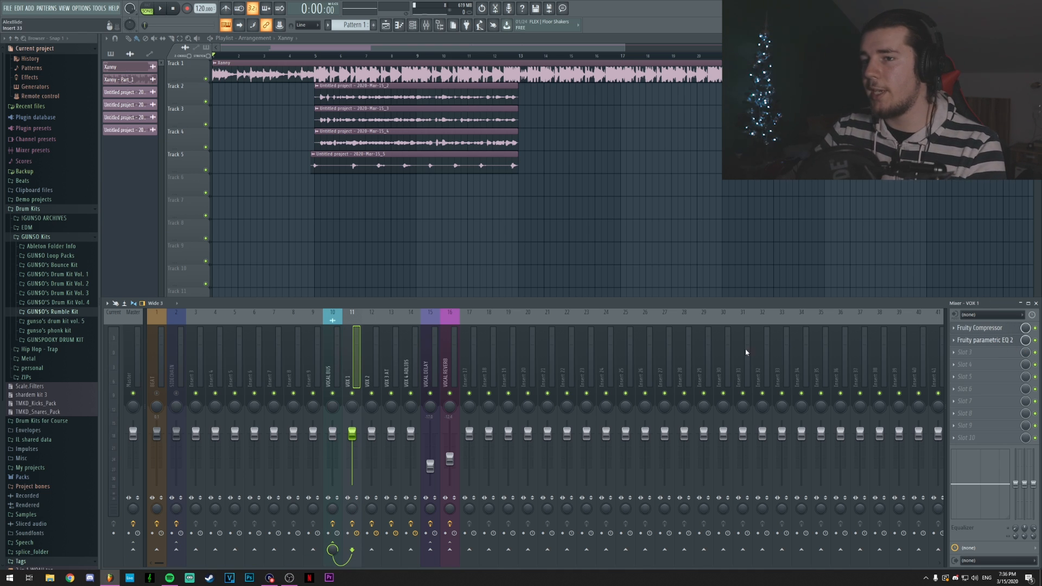
Add the SPITFISH de-esser to VOCAL BUS's first effect slot, ahead of its EQ and Ozone Imager.
{"action": "left_click", "coordinate": [337, 364]}
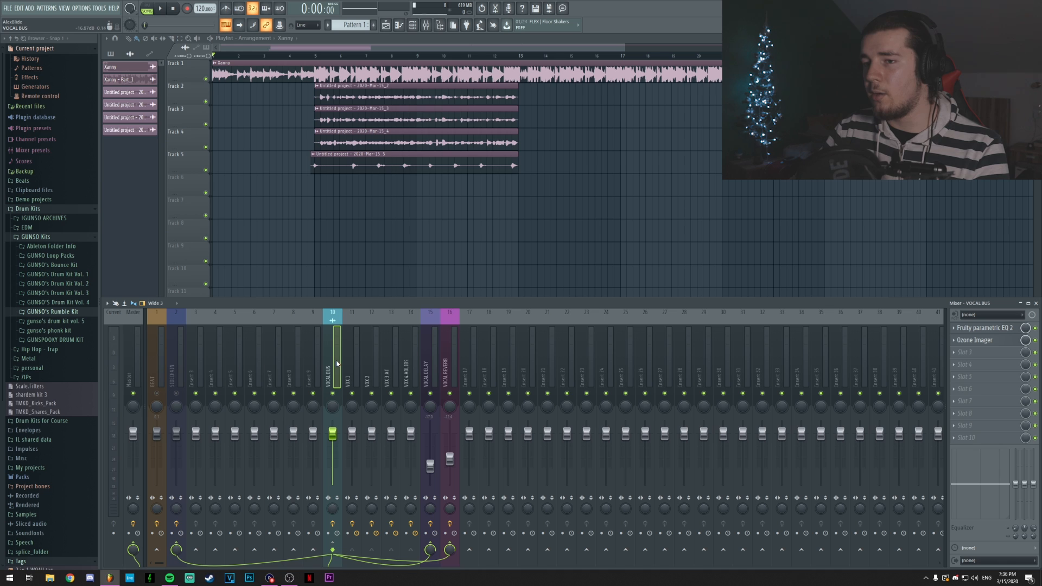
{"action": "right_click", "coordinate": [974, 338]}
{"action": "mouse_move", "coordinate": [964, 339]}
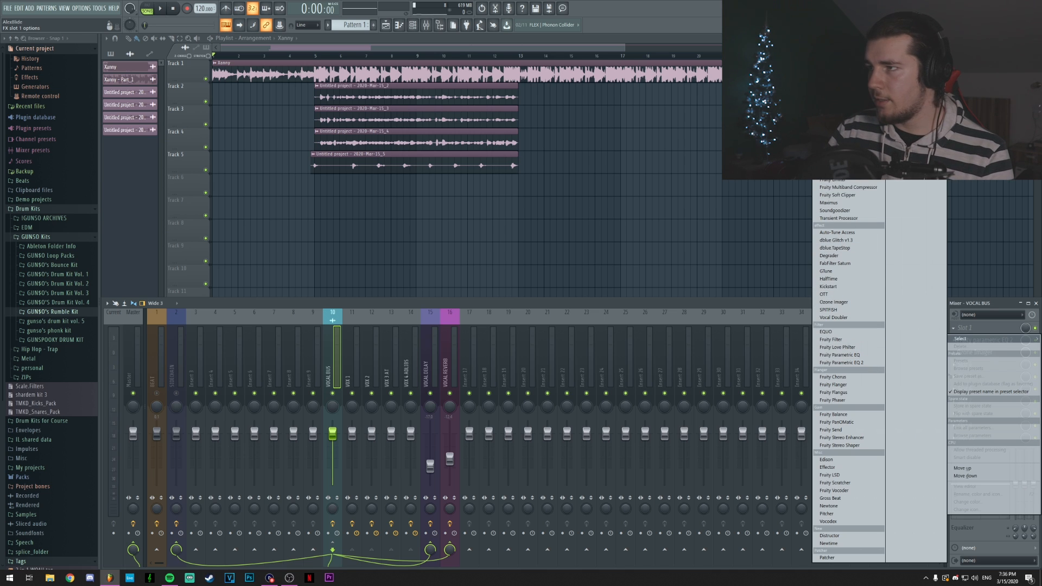
{"action": "left_click", "coordinate": [828, 310]}
Add Maximus after SPITFISH on VOCAL BUS, load its De-esser split-band preset and close the SPITFISH window.
{"action": "right_click", "coordinate": [957, 341]}
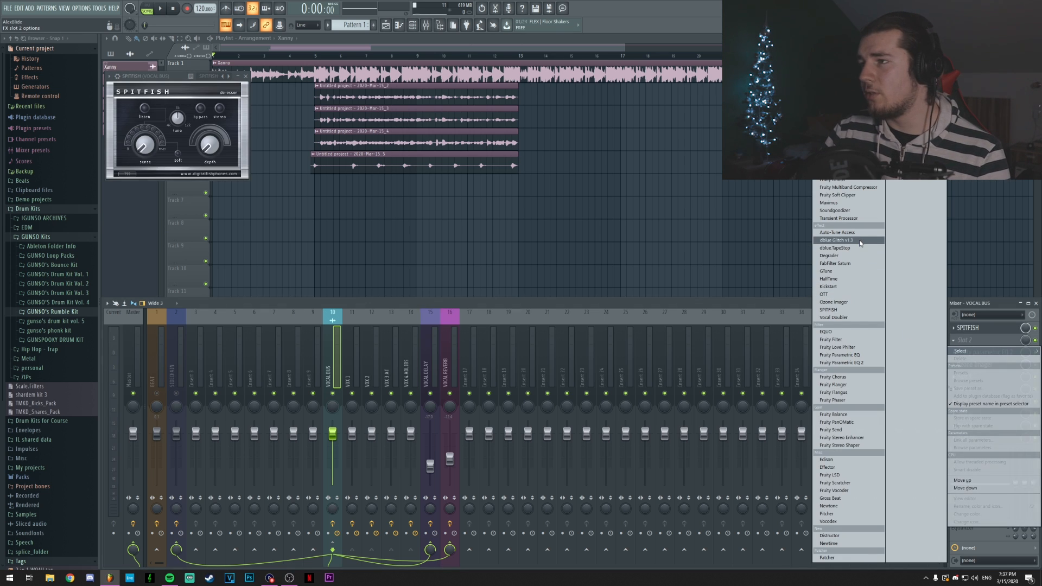
{"action": "left_click", "coordinate": [829, 203]}
{"action": "left_click_drag", "start_coordinate": [354, 100], "coordinate": [540, 124]}
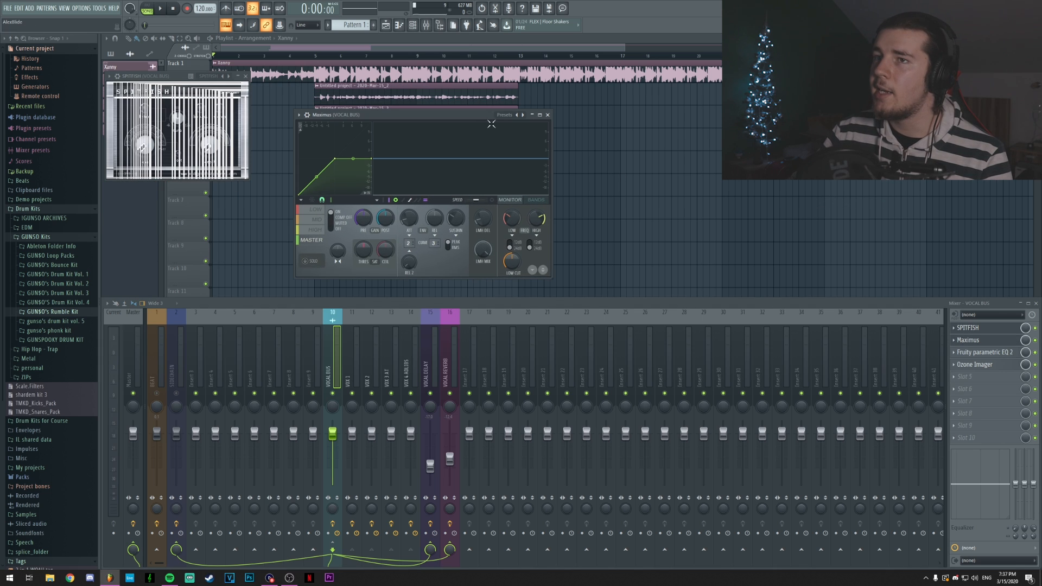
{"action": "left_click", "coordinate": [524, 115]}
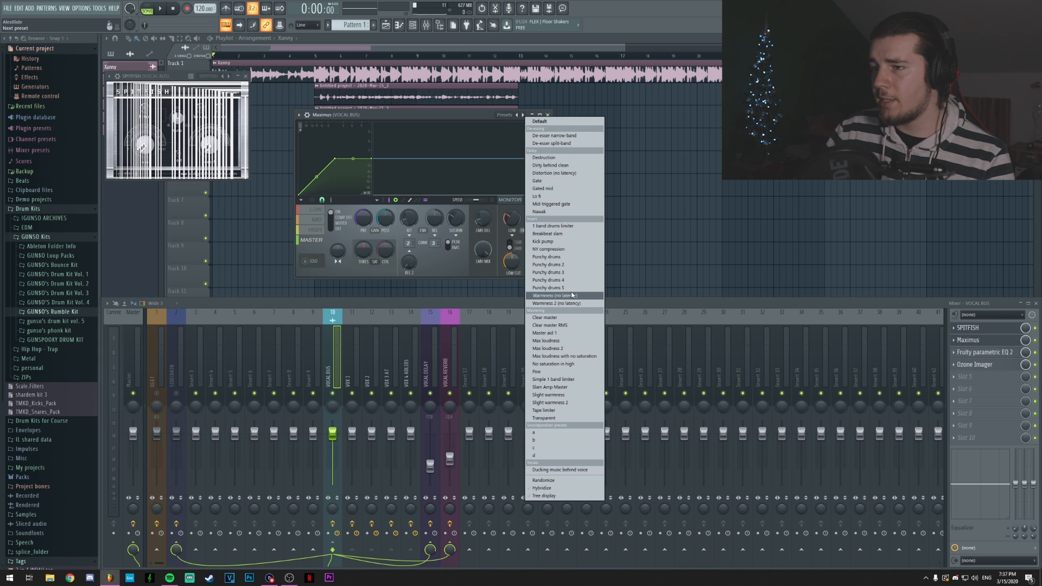
{"action": "left_click", "coordinate": [576, 146]}
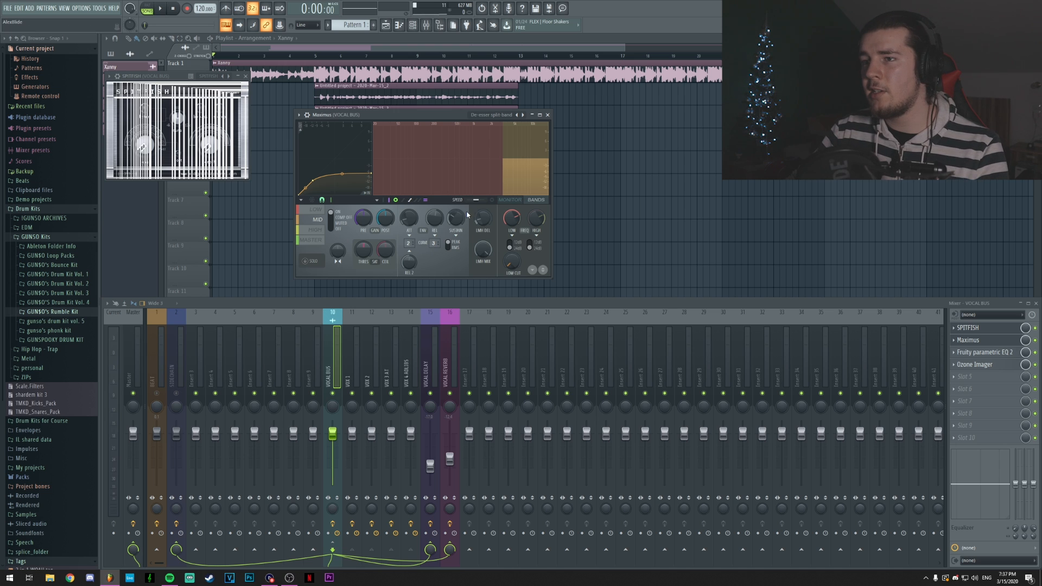
{"action": "left_click_drag", "start_coordinate": [159, 76], "coordinate": [232, 143]}
{"action": "left_click", "coordinate": [319, 144]}
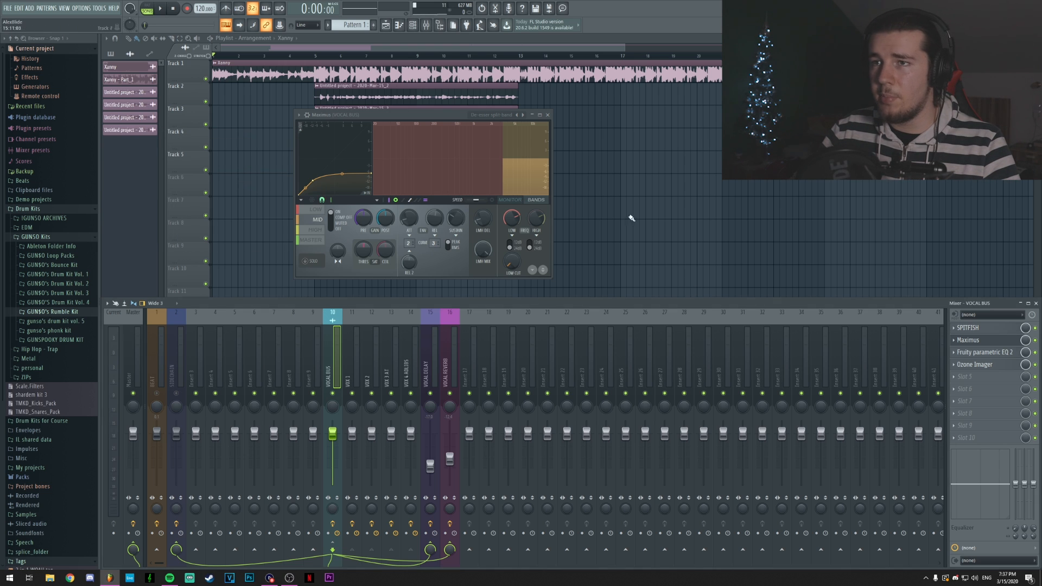
Play from just before the vocals with SPITFISH bypassed and compare VOCAL BUS with Maximus off and on.
{"action": "left_click", "coordinate": [309, 56]}
{"action": "left_click", "coordinate": [426, 25]}
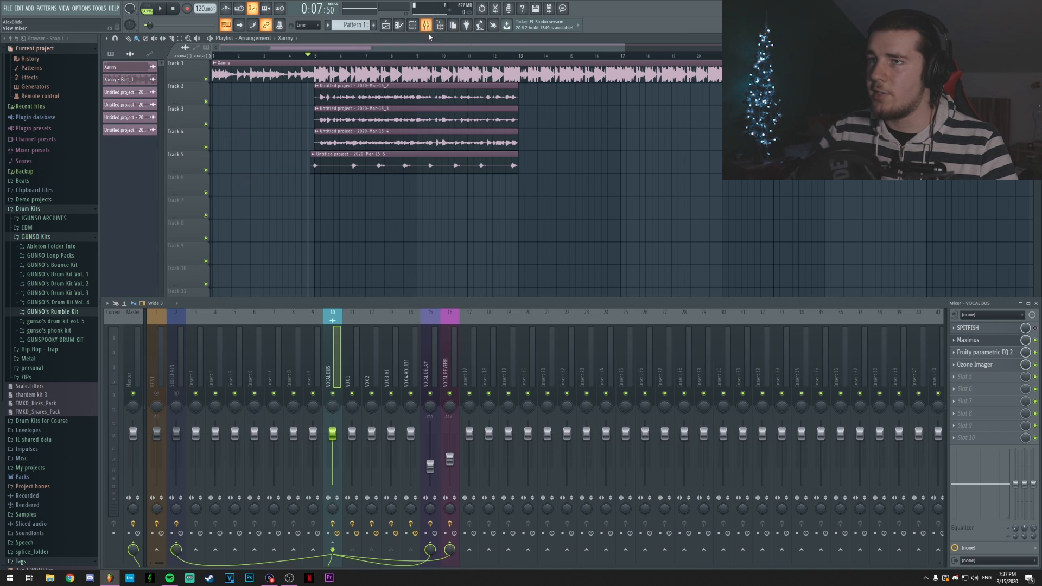
{"action": "key", "text": "space"}
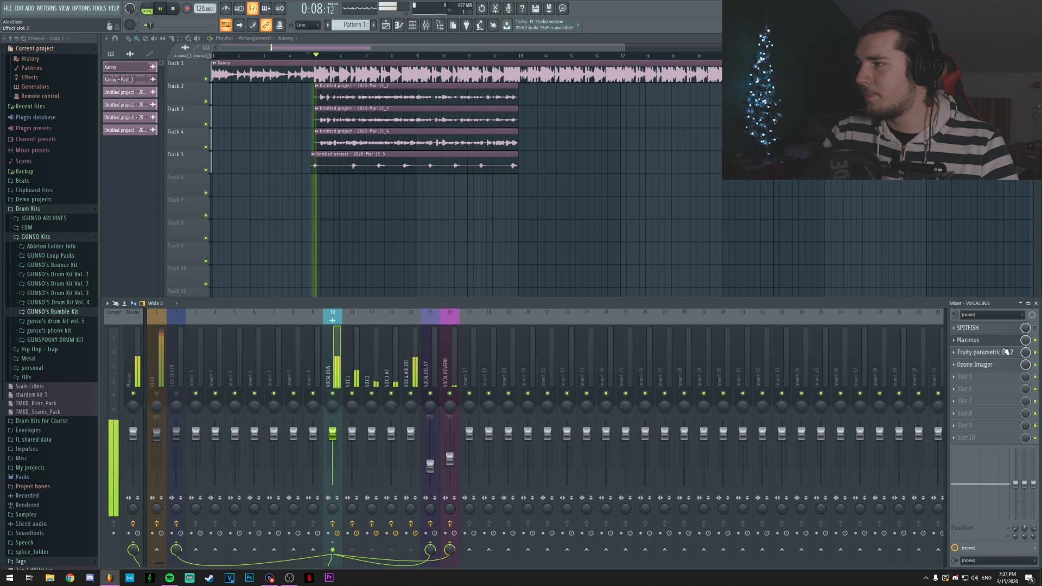
{"action": "left_click", "coordinate": [972, 340]}
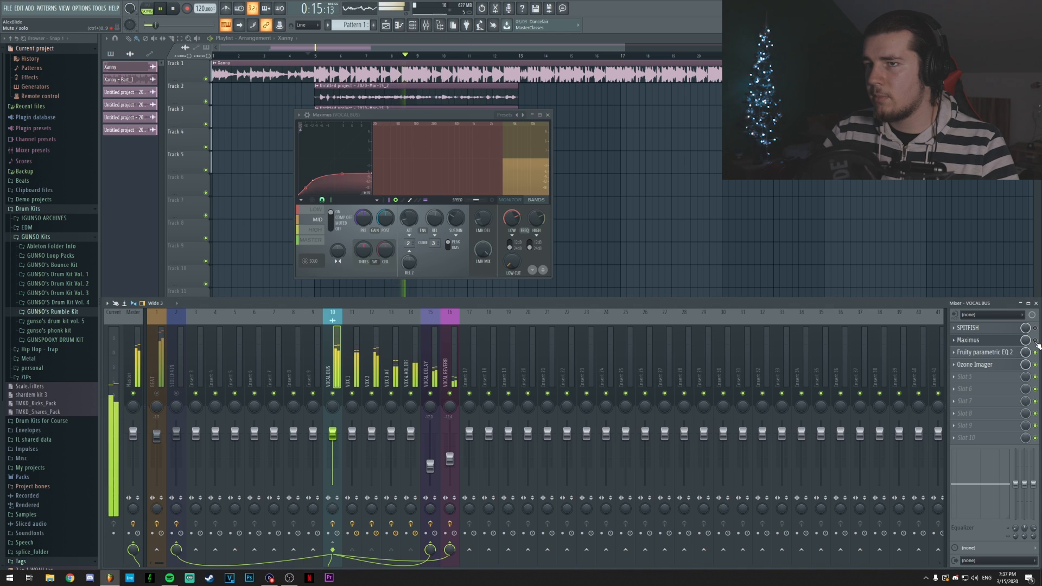
{"action": "left_click", "coordinate": [1035, 341]}
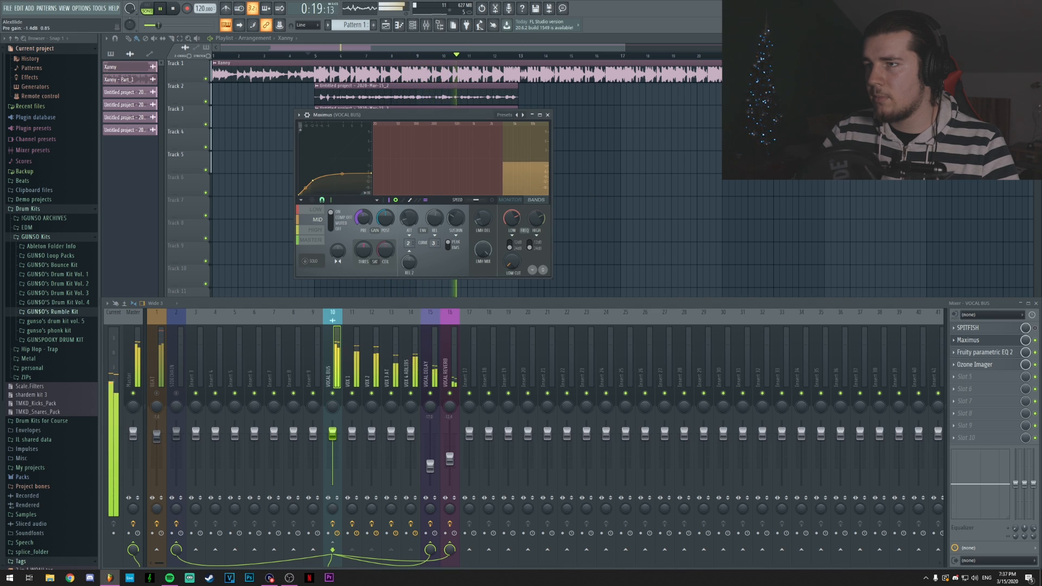
Fine-tune the LOW and MID bands of VOCAL BUS's Maximus de-esser during playback, stop the song and close the plugin.
{"action": "left_click", "coordinate": [316, 210]}
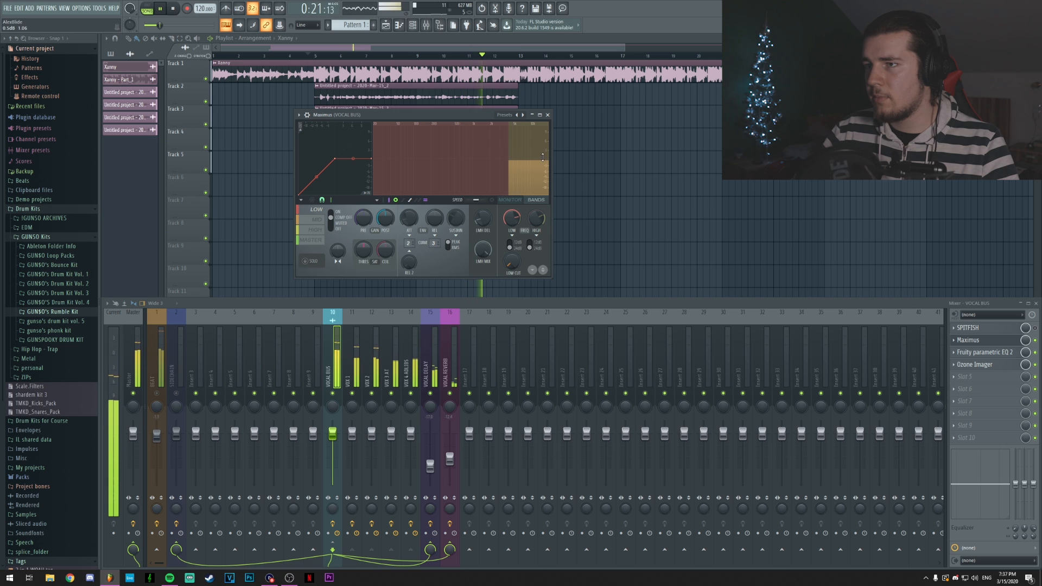
{"action": "left_click", "coordinate": [316, 219]}
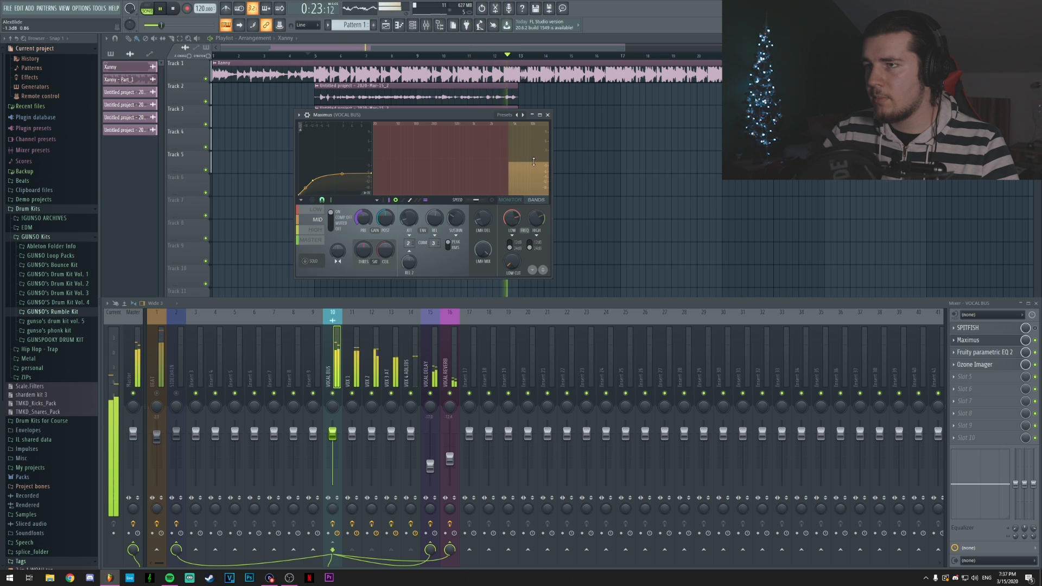
{"action": "key", "text": "space"}
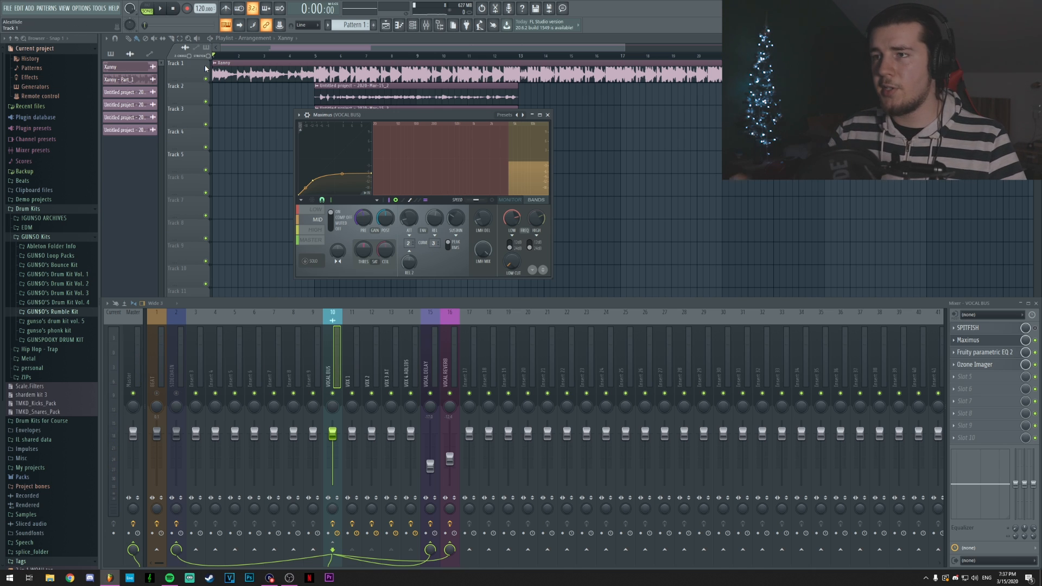
{"action": "left_click", "coordinate": [548, 114]}
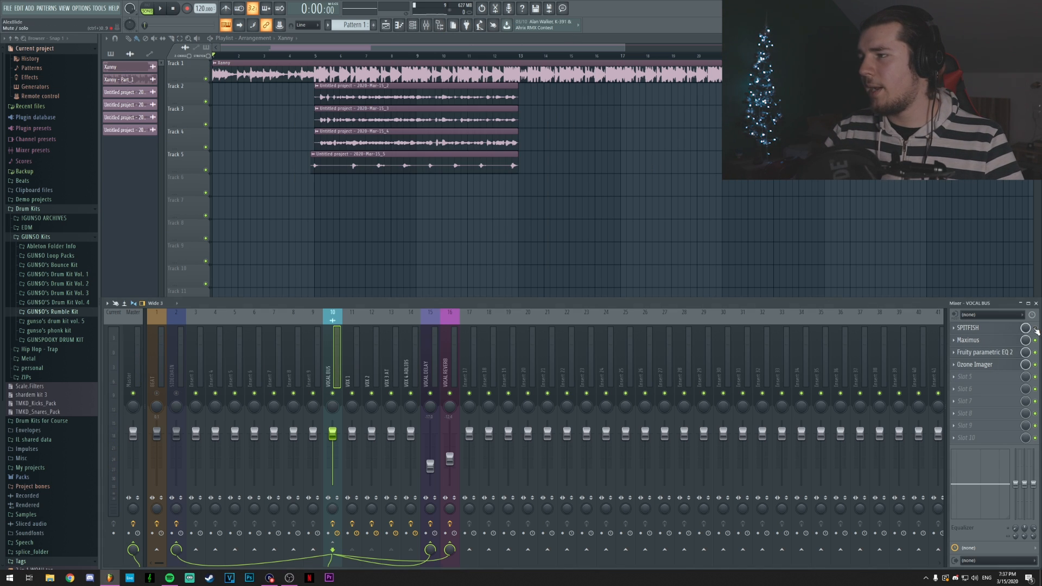
Try the male voice (hard) preset in VOCAL BUS's SPITFISH and switch to the first preset in its list.
{"action": "left_click", "coordinate": [988, 328]}
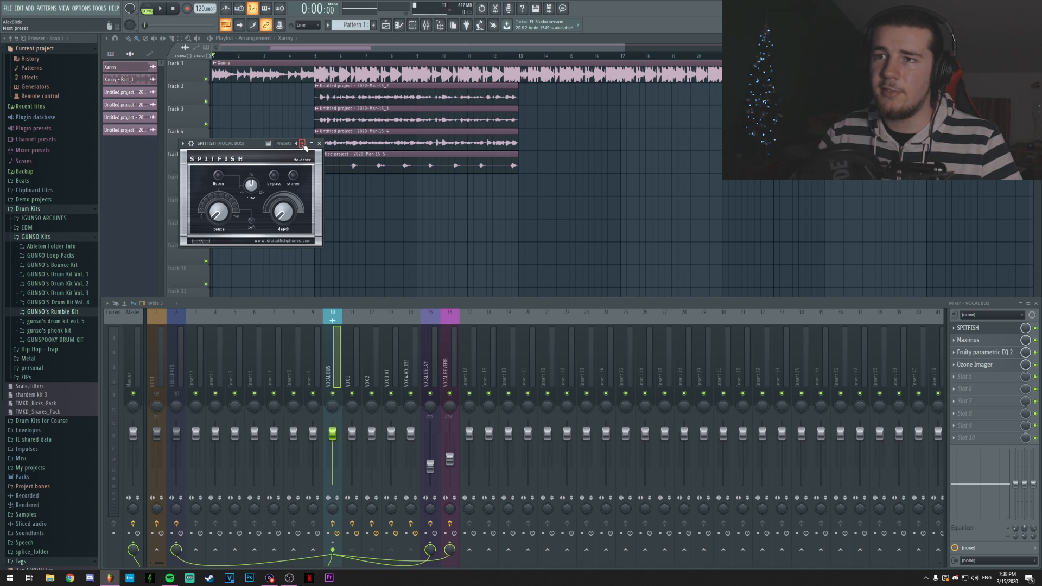
{"action": "left_click", "coordinate": [303, 145]}
{"action": "left_click", "coordinate": [326, 182]}
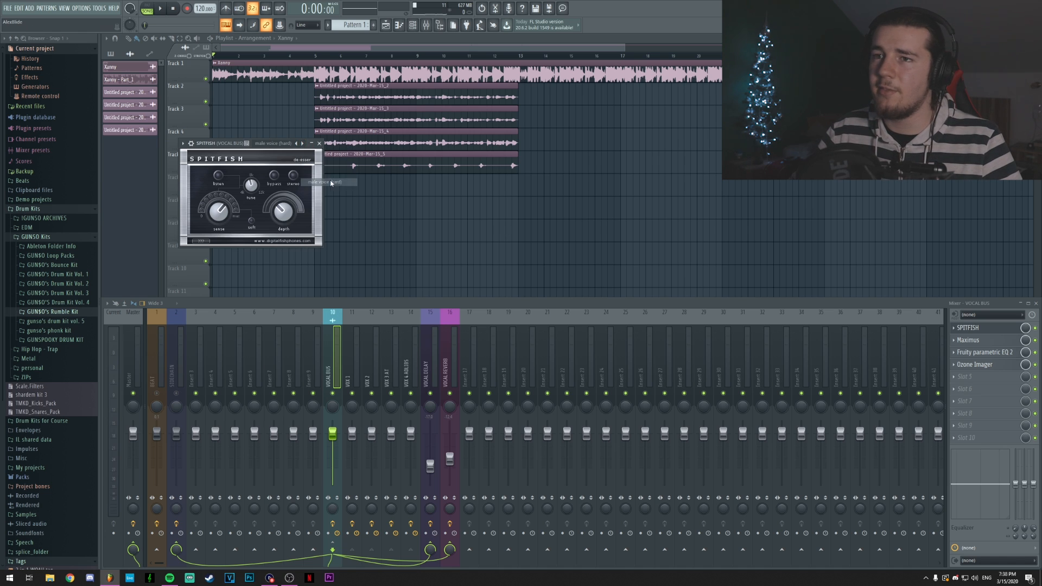
{"action": "left_click_drag", "start_coordinate": [235, 145], "coordinate": [330, 152]}
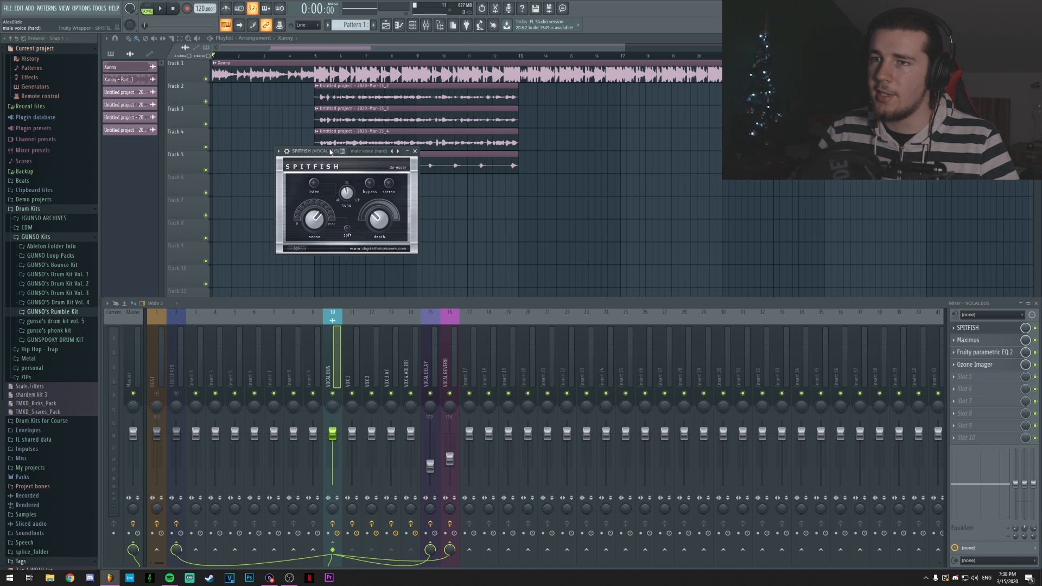
{"action": "left_click", "coordinate": [400, 154]}
{"action": "left_click", "coordinate": [429, 163]}
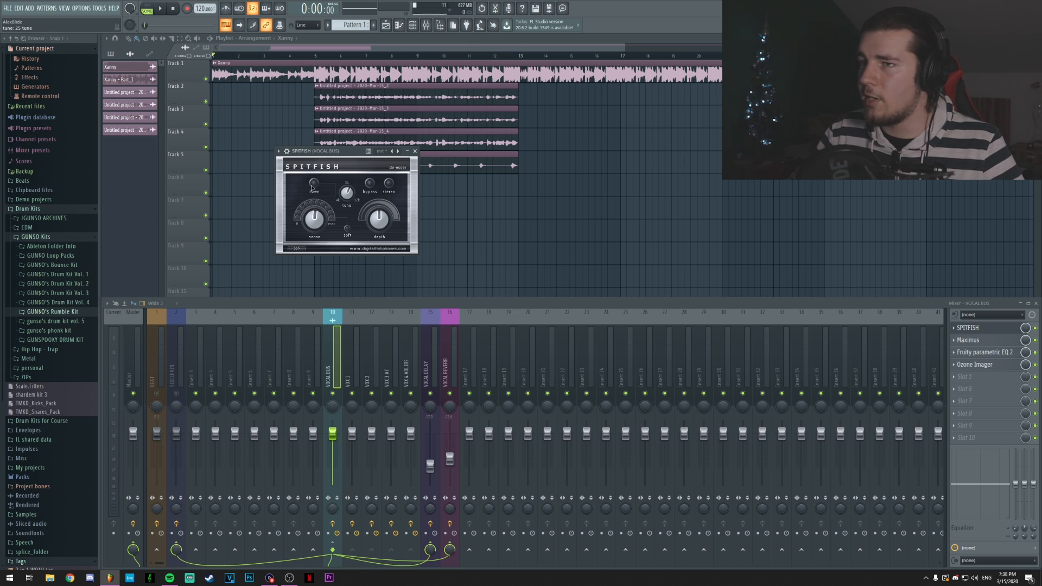
Bypass Maximus, tune SPITFISH during playback using its listen mode, switch listen off, close the plugin and stop the song.
{"action": "left_click", "coordinate": [1035, 340]}
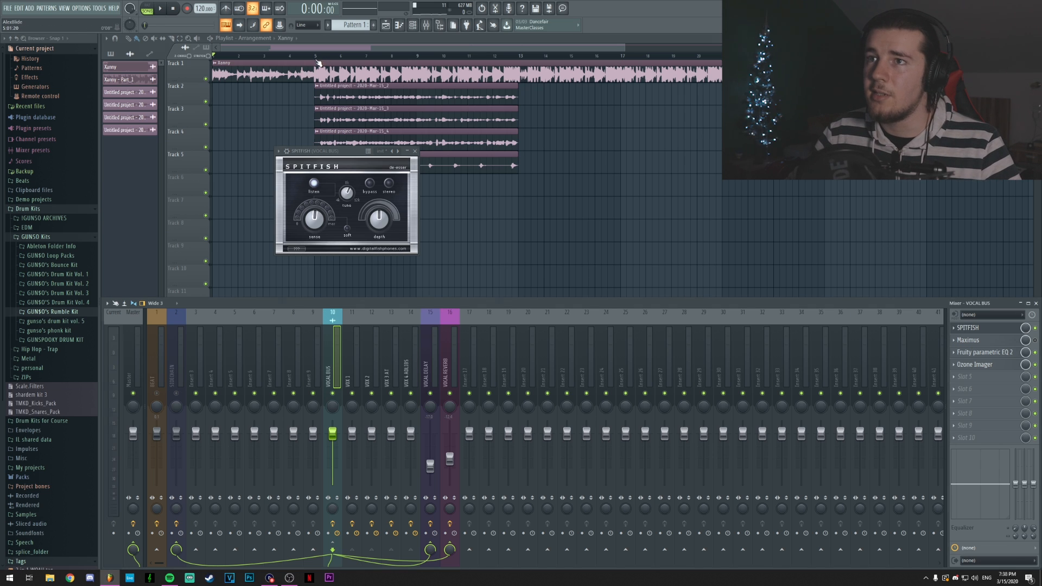
{"action": "key", "text": "space"}
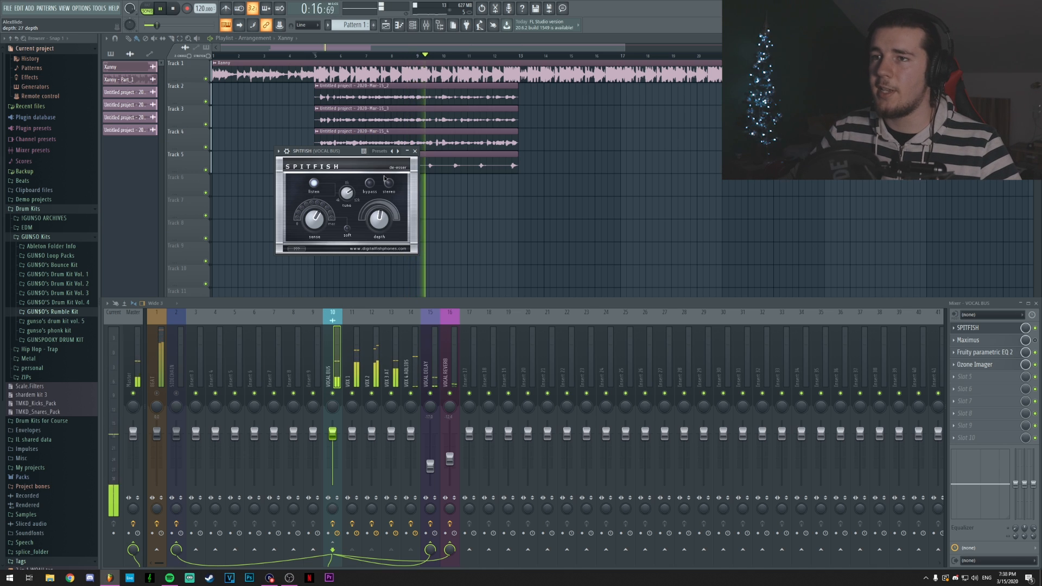
{"action": "left_click", "coordinate": [315, 184]}
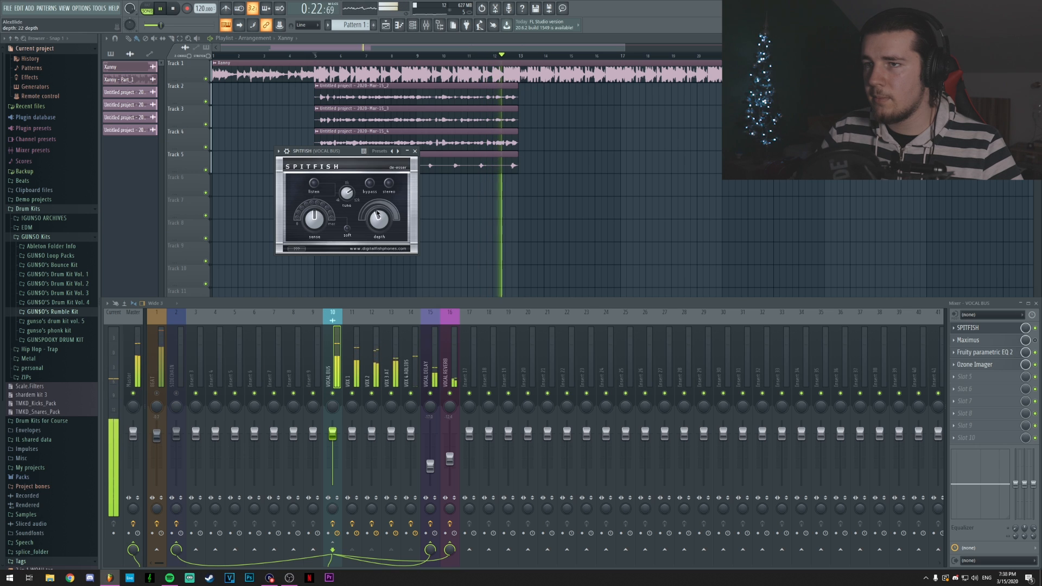
{"action": "left_click", "coordinate": [415, 151]}
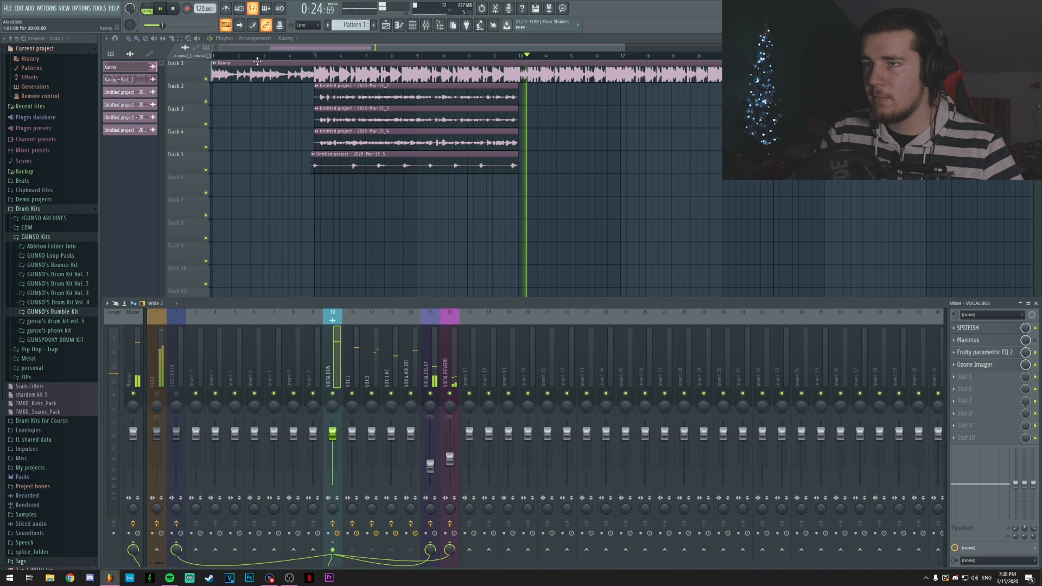
{"action": "left_click", "coordinate": [174, 9]}
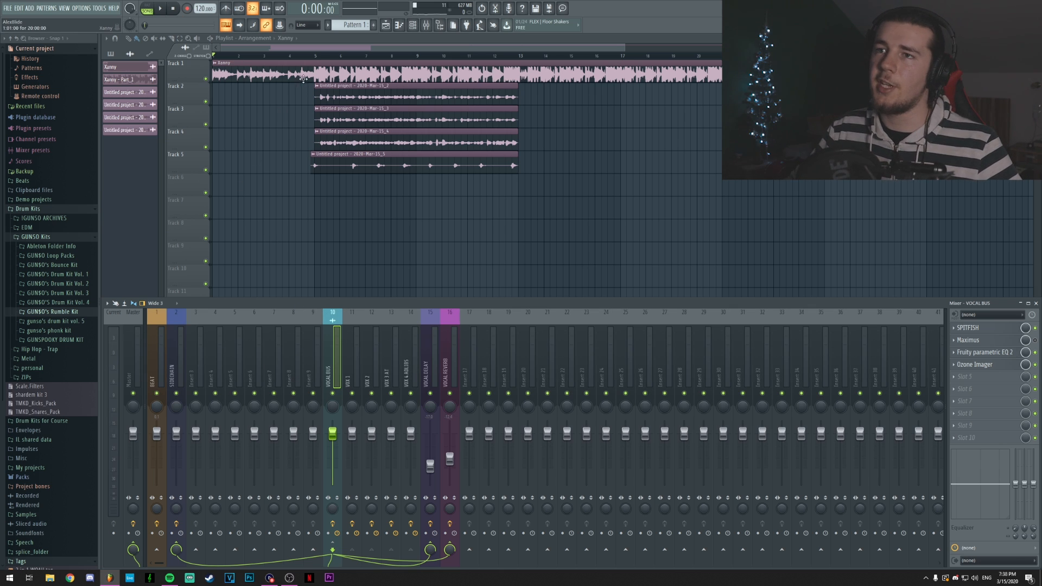
Play the full mix from before the vocal entry with the mixer in view.
{"action": "key", "text": "F9"}
{"action": "left_click", "coordinate": [289, 56]}
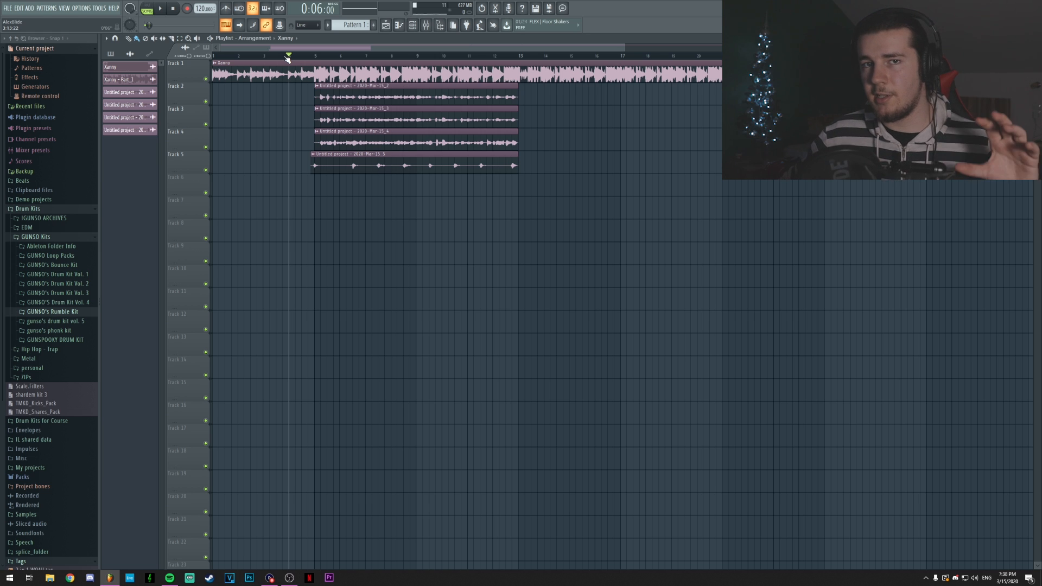
{"action": "key", "text": "space"}
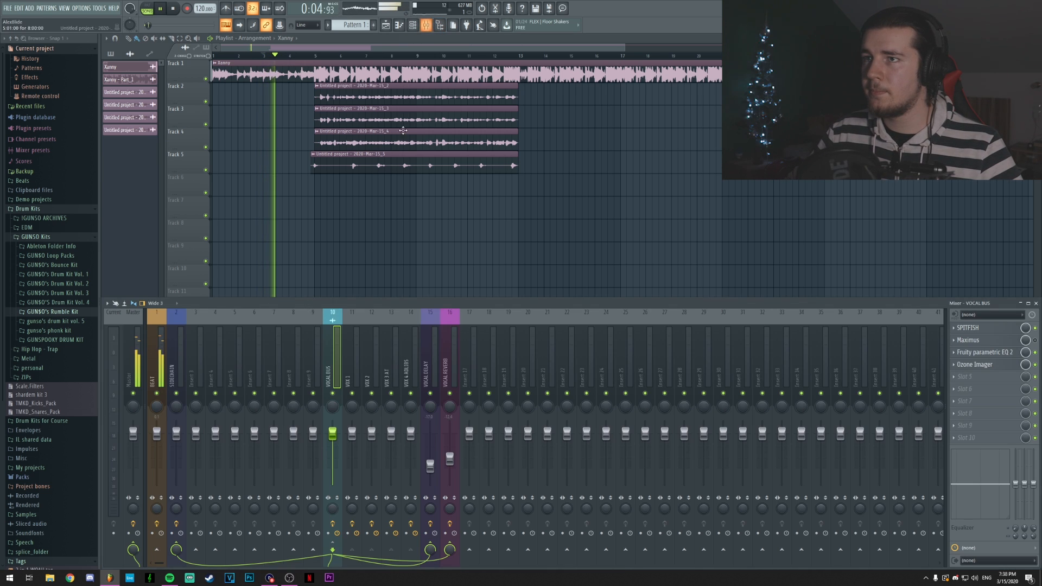
{"action": "key", "text": "F9"}
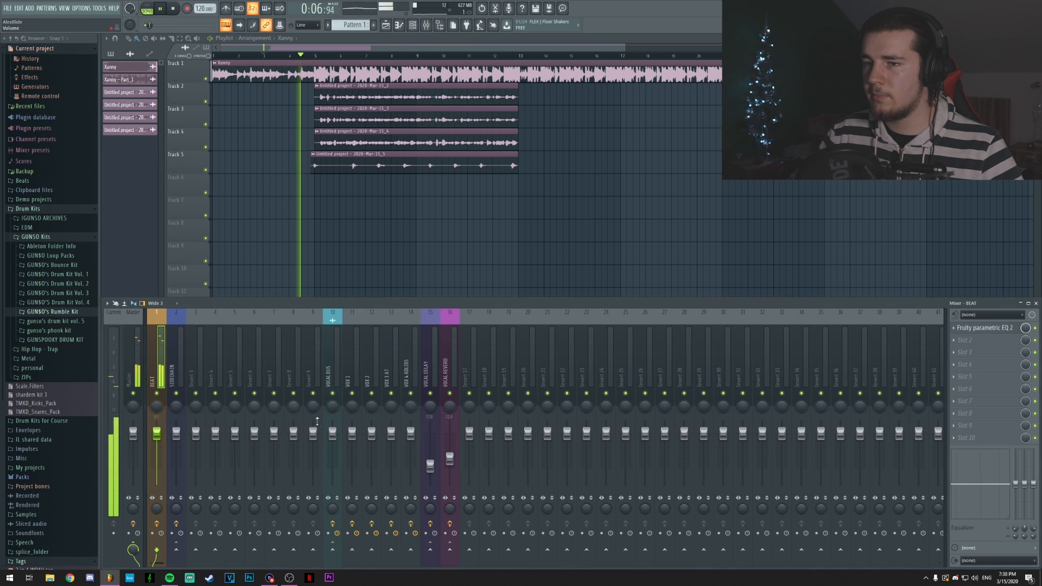
Raise VOX 1's volume slightly and lower VOX 2's a little while the song plays.
{"action": "left_click", "coordinate": [372, 435]}
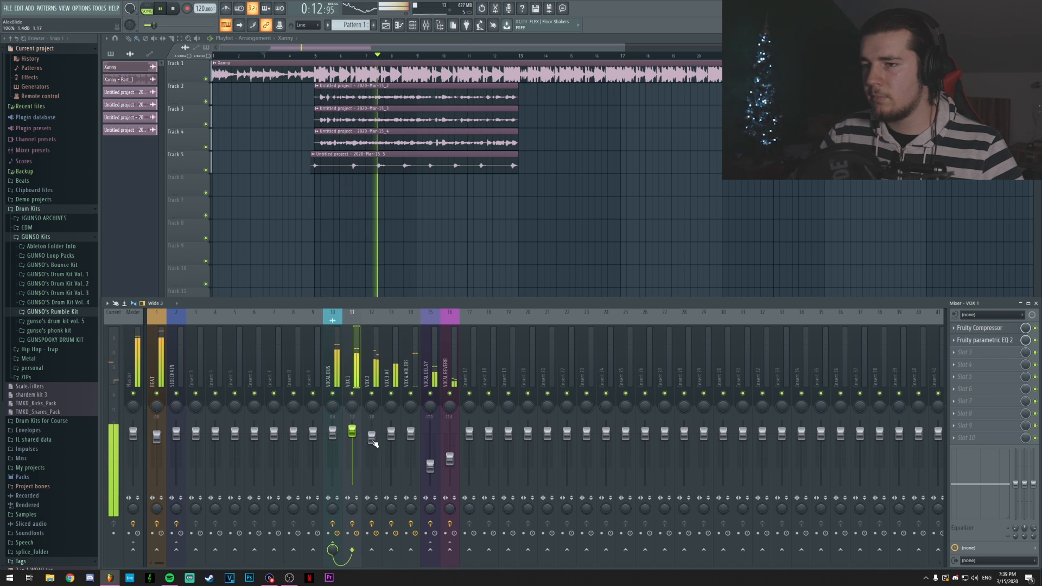
{"action": "left_click", "coordinate": [356, 433]}
{"action": "left_click", "coordinate": [372, 434]}
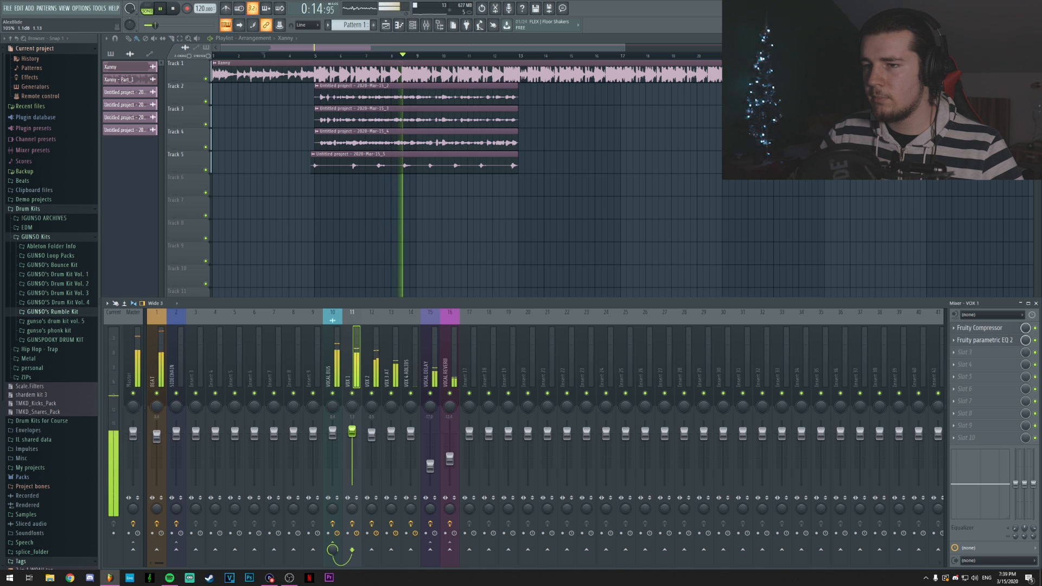
{"action": "left_click", "coordinate": [354, 434]}
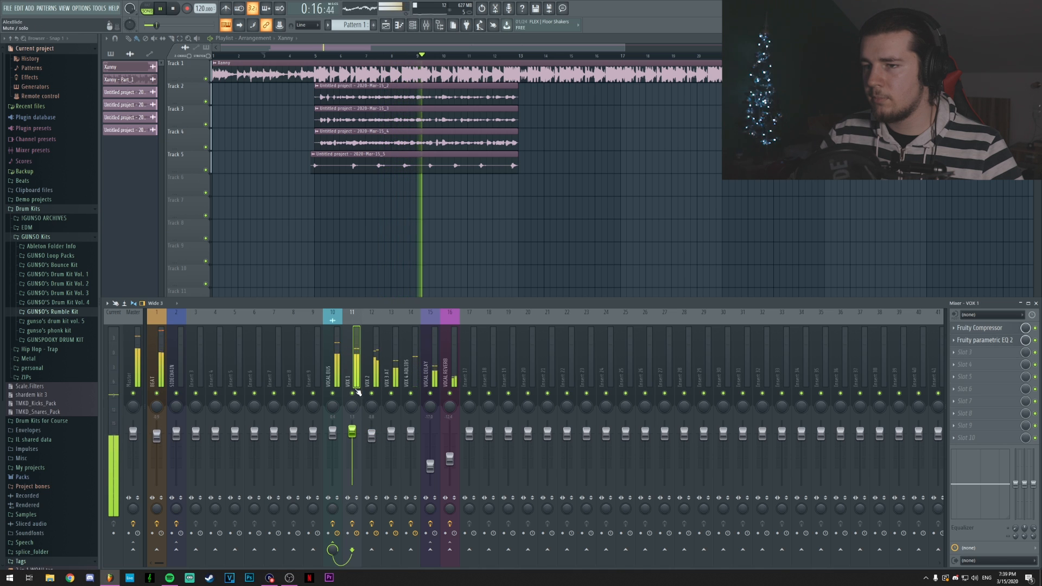
Shift the high-pass band slightly lower in VOX 1's parametric EQ, adjust its bandwidth and close the plugin.
{"action": "left_click", "coordinate": [982, 340]}
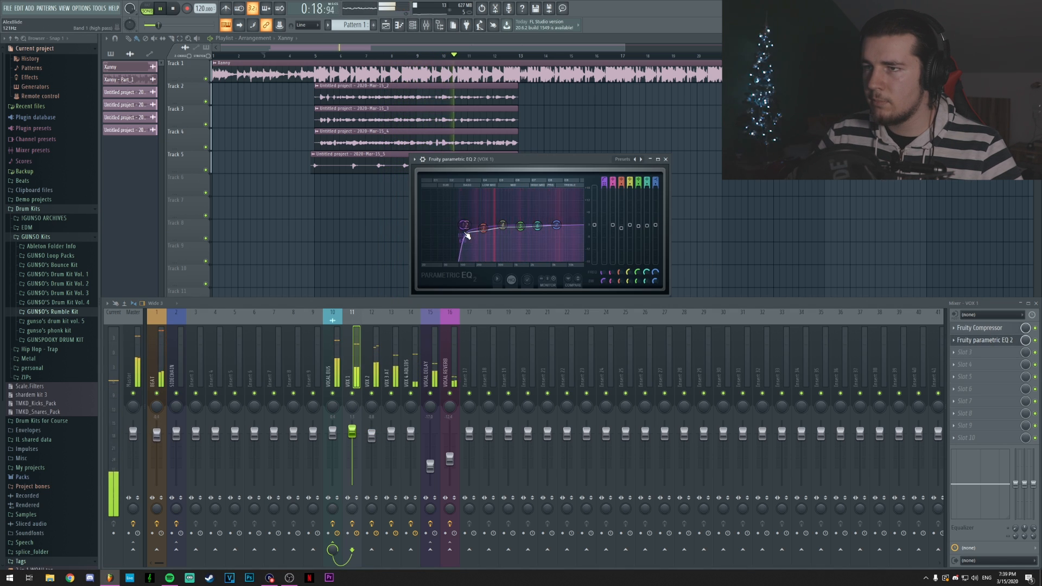
{"action": "left_click_drag", "start_coordinate": [465, 229], "coordinate": [461, 226]}
{"action": "scroll", "coordinate": [461, 225], "scroll_direction": "up", "scroll_amount": 3}
{"action": "left_click", "coordinate": [666, 160]}
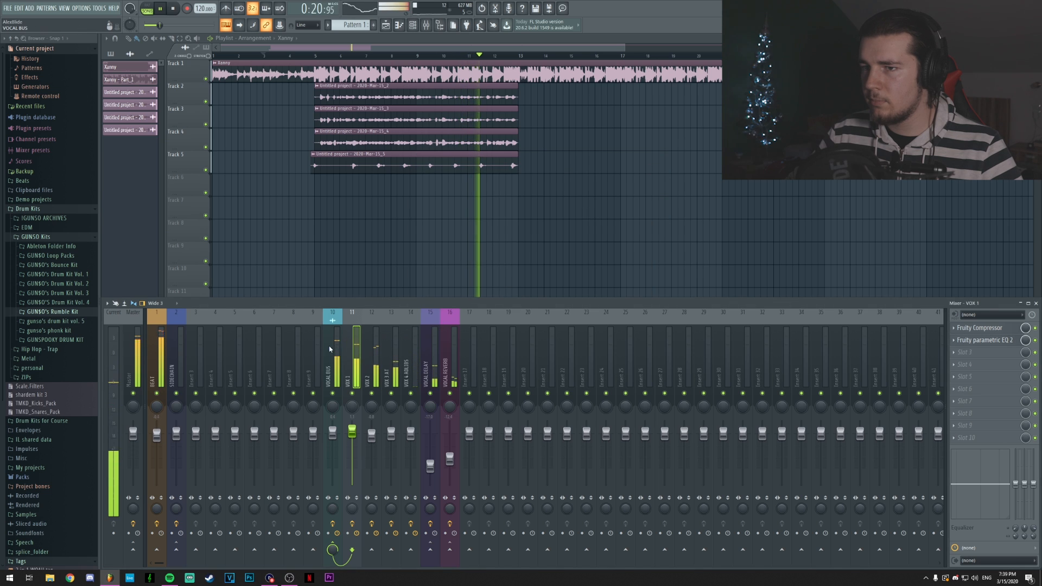
Raise the lowest band slightly in the VOCAL BUS track's parametric EQ while the song plays.
{"action": "left_click", "coordinate": [332, 353]}
{"action": "left_click", "coordinate": [984, 352]}
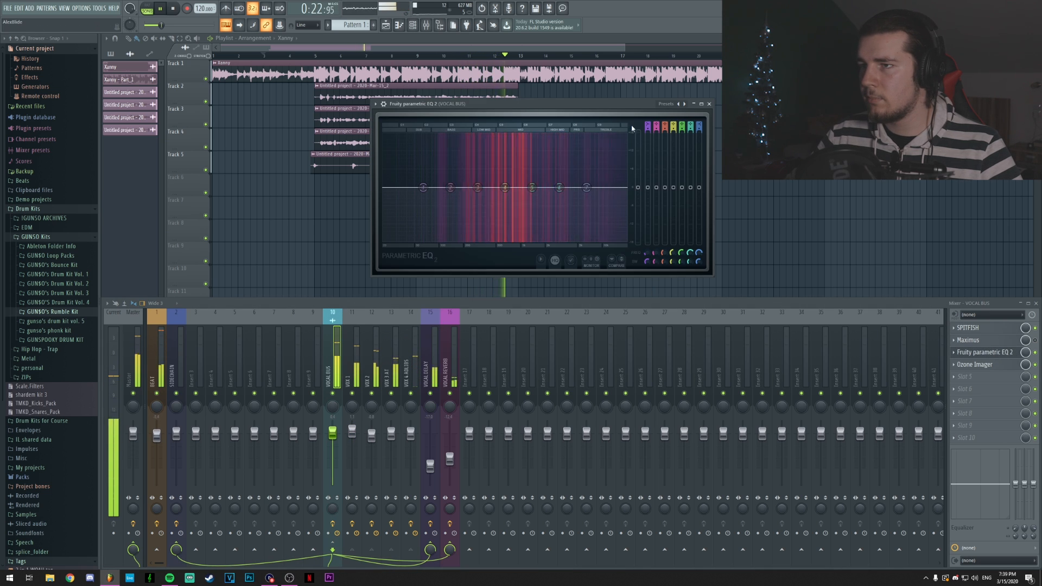
{"action": "mouse_move", "coordinate": [422, 187]}
{"action": "left_mouse_down"}
{"action": "mouse_move", "coordinate": [453, 180]}
{"action": "mouse_move", "coordinate": [425, 181]}
{"action": "left_mouse_up"}
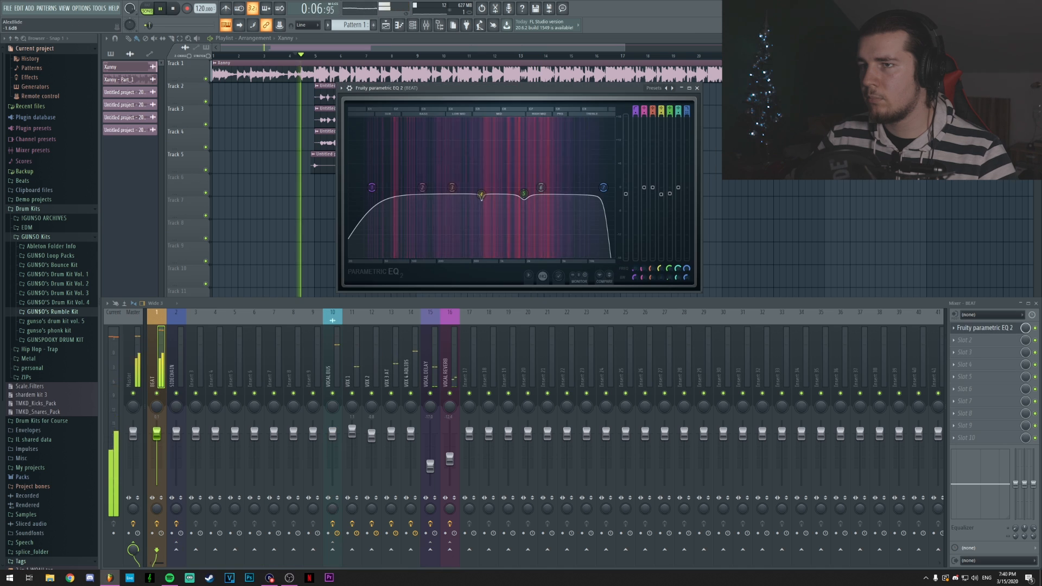
Raise the overall output level slightly in the BEAT track's parametric EQ and close the plugin.
{"action": "left_click_drag", "start_coordinate": [626, 194], "coordinate": [627, 192]}
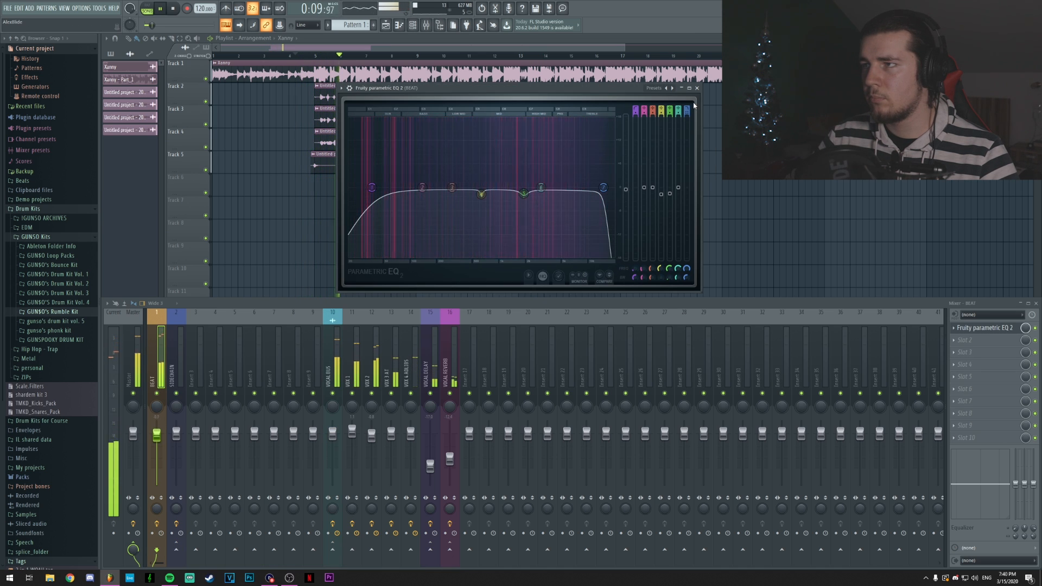
{"action": "left_click", "coordinate": [697, 88]}
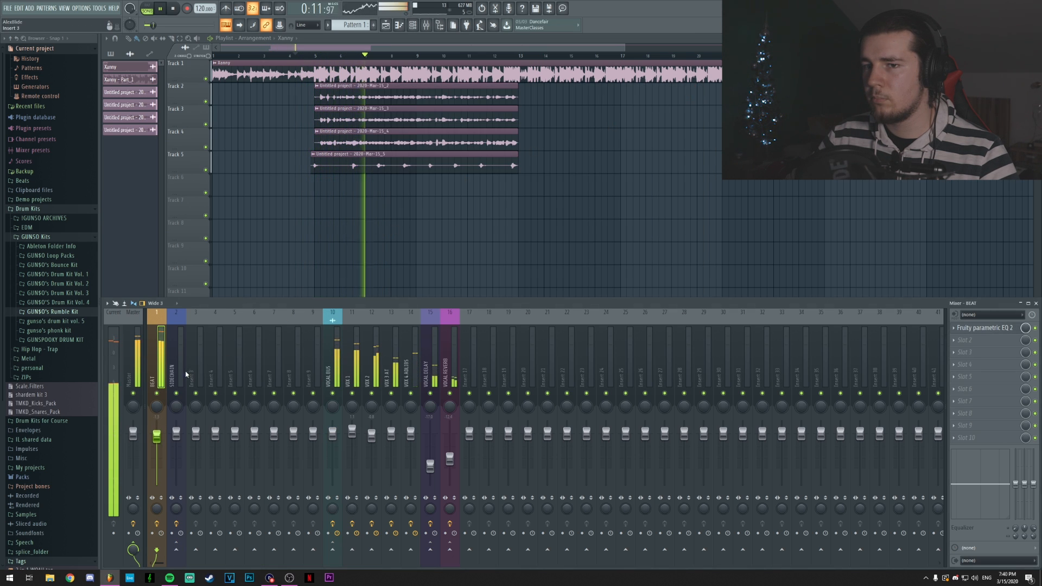
Check the SIDECHAIN track's Fruity peak controller and hide the mixer to follow the rest of the vocals in the playlist.
{"action": "left_click", "coordinate": [176, 358]}
{"action": "left_click", "coordinate": [998, 330]}
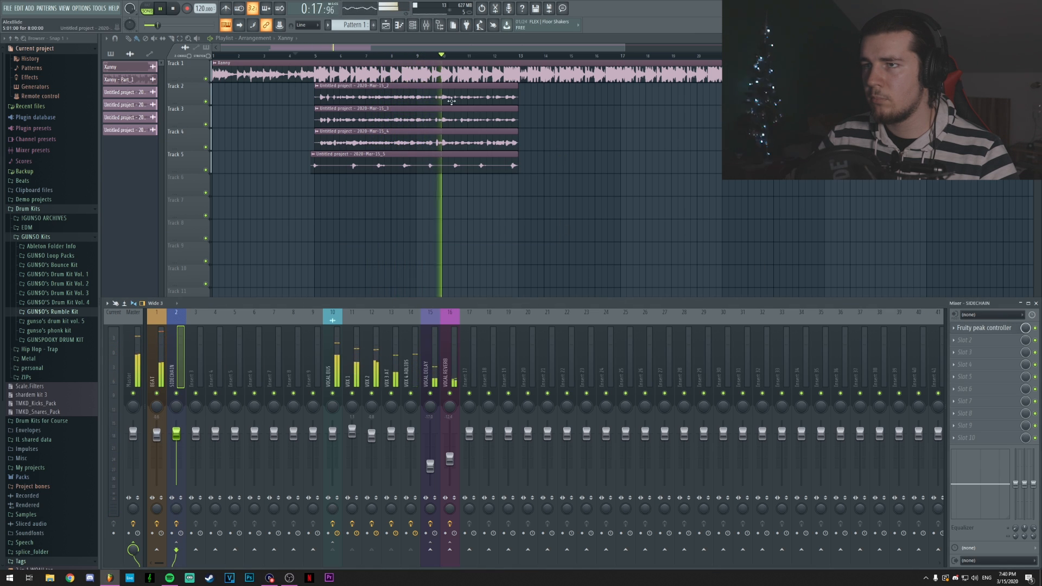
{"action": "scroll", "coordinate": [430, 56], "scroll_direction": "down", "scroll_amount": 2}
{"action": "key", "text": "F9"}
{"action": "scroll", "coordinate": [366, 58], "scroll_direction": "up", "scroll_amount": 2}
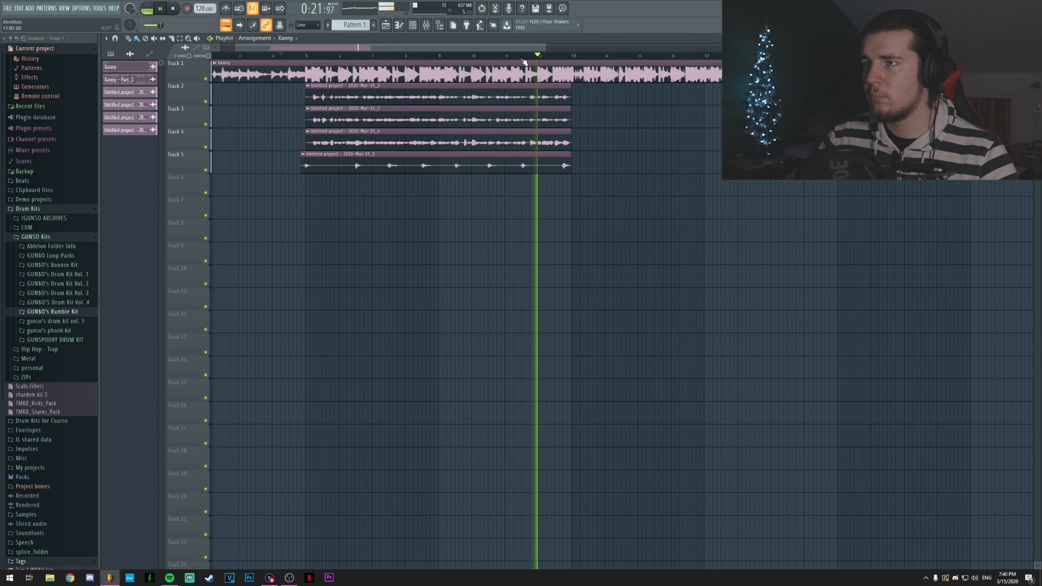
{"action": "scroll", "coordinate": [539, 57], "scroll_direction": "down", "scroll_amount": 2}
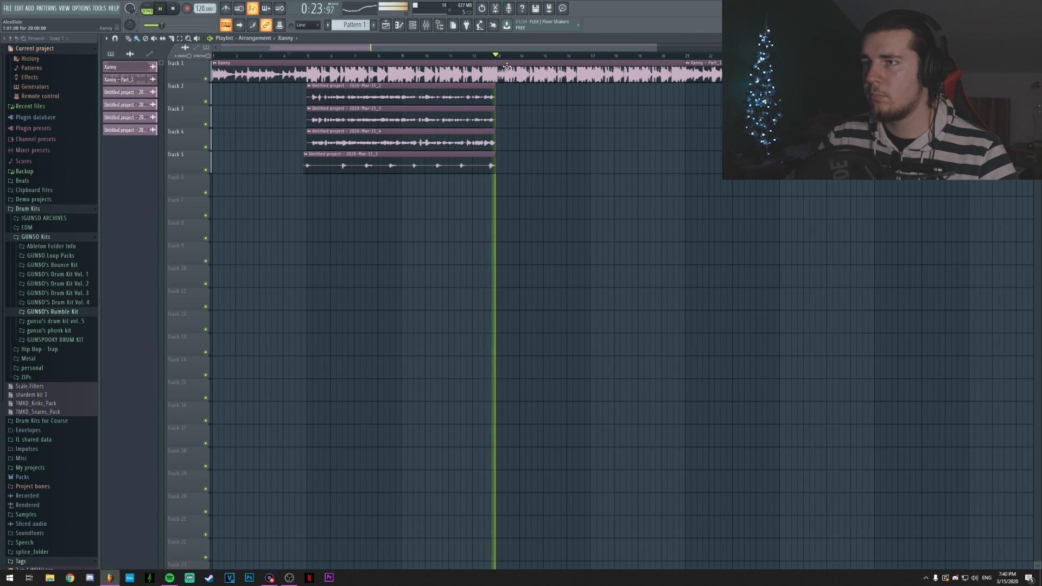